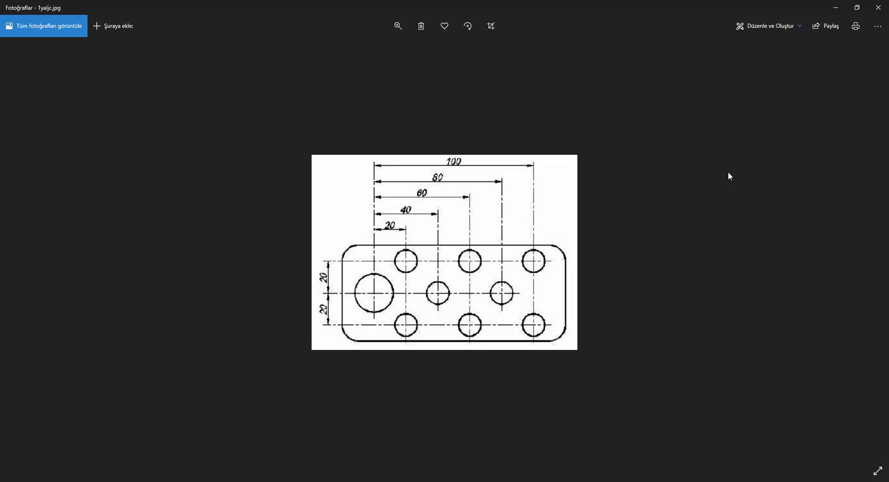
- View the reference drawing 1zvyh6s.jpg of the saw blade, close the image viewer and create a new part document in KOMPAS-3D
click(877, 257)
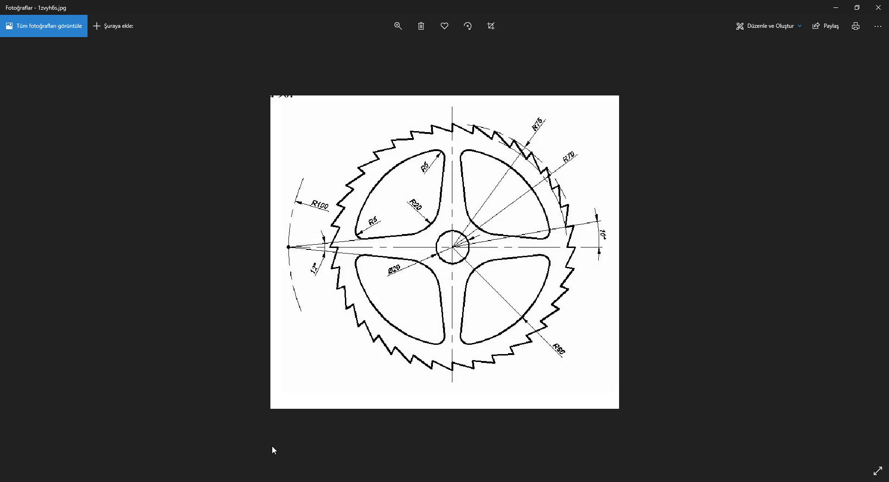
click(879, 7)
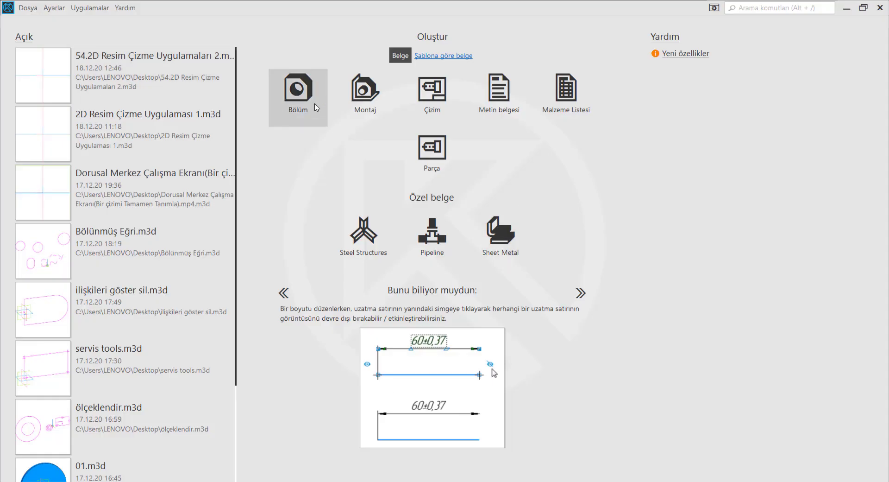
click(313, 106)
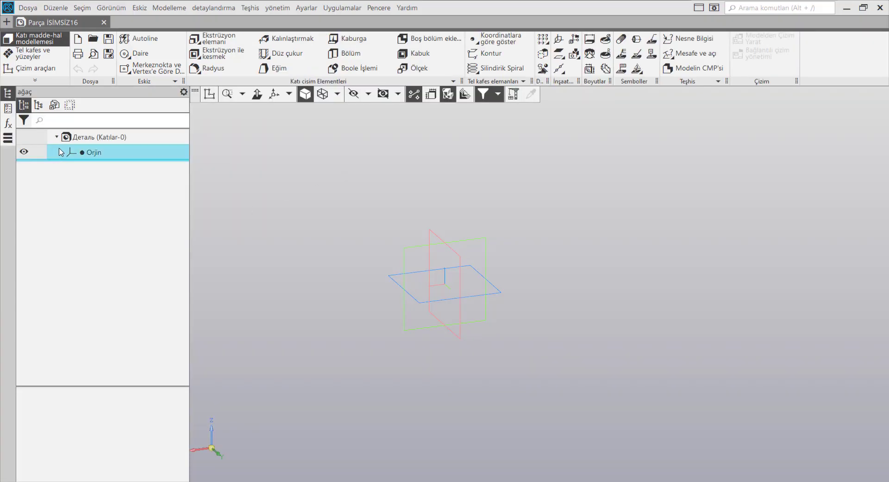
- Start a new sketch on the ZX plane under the part's origin
click(62, 151)
click(99, 187)
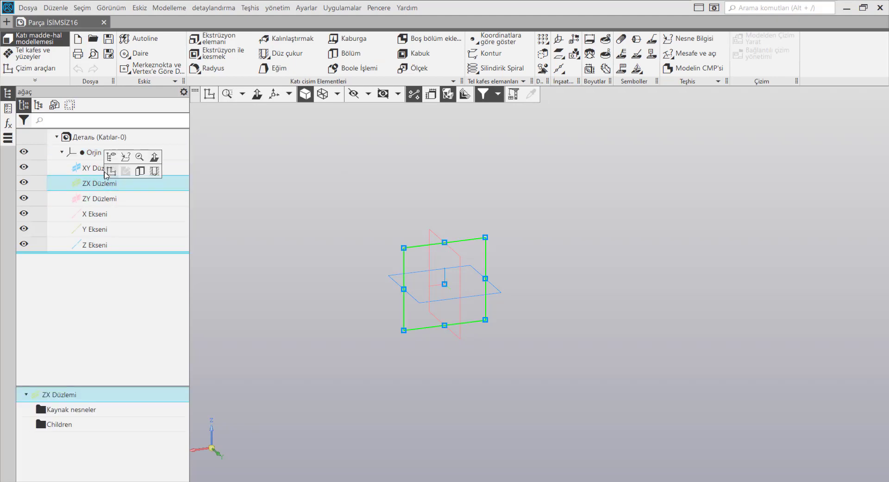
click(111, 172)
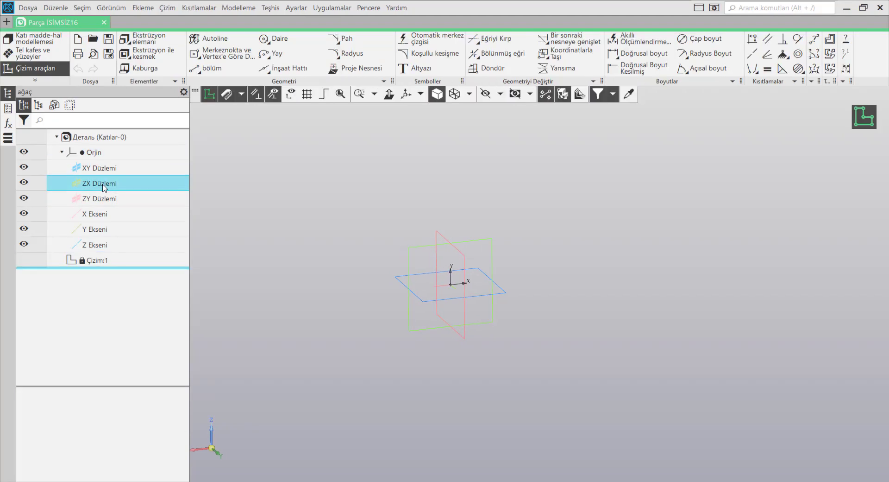
- Insert the picture 1zvyh6s.jpg from the 2D Resim Çizme Uygulamaları folder into the sketch at scale 1, beside the origin
click(142, 8)
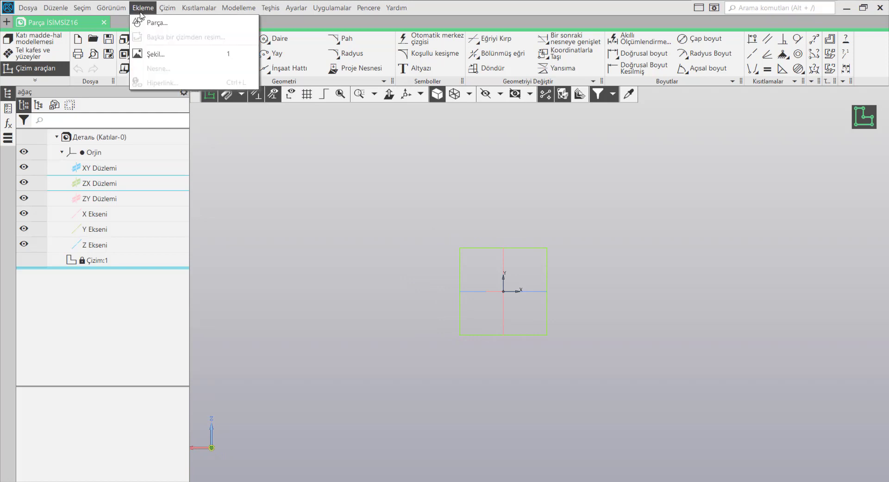
click(156, 54)
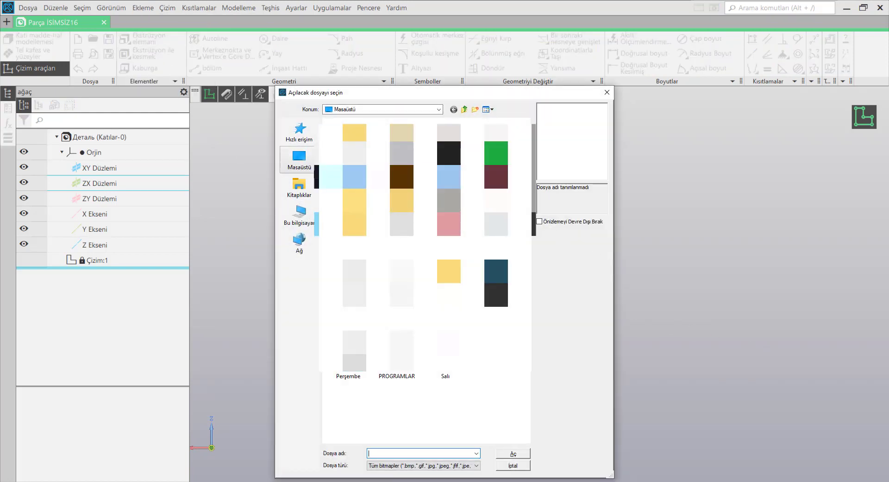
click(295, 162)
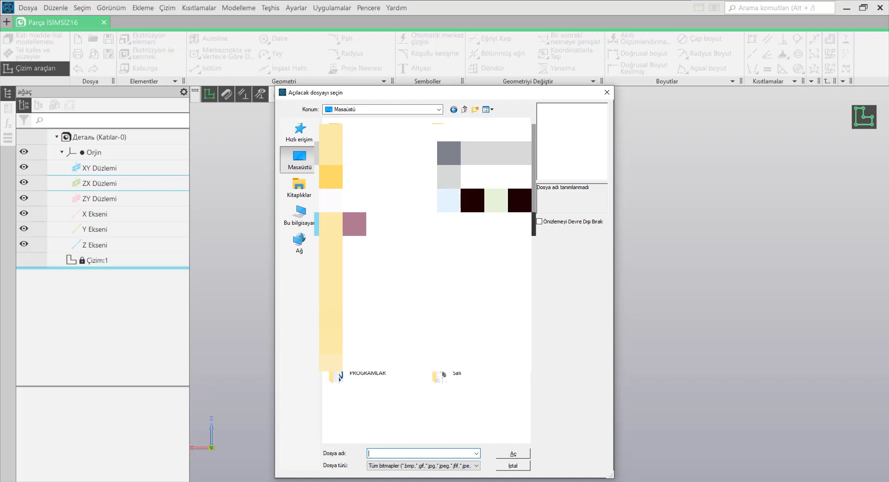
double_click(331, 148)
double_click(331, 133)
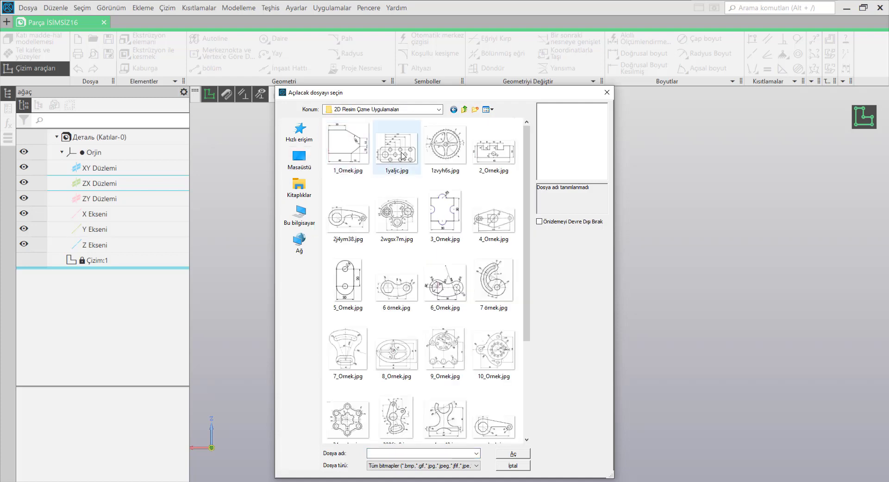
click(451, 151)
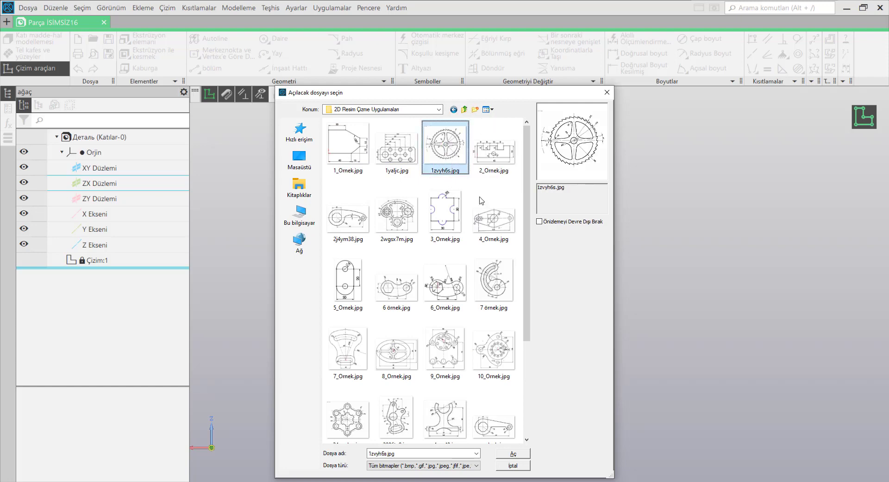
click(513, 453)
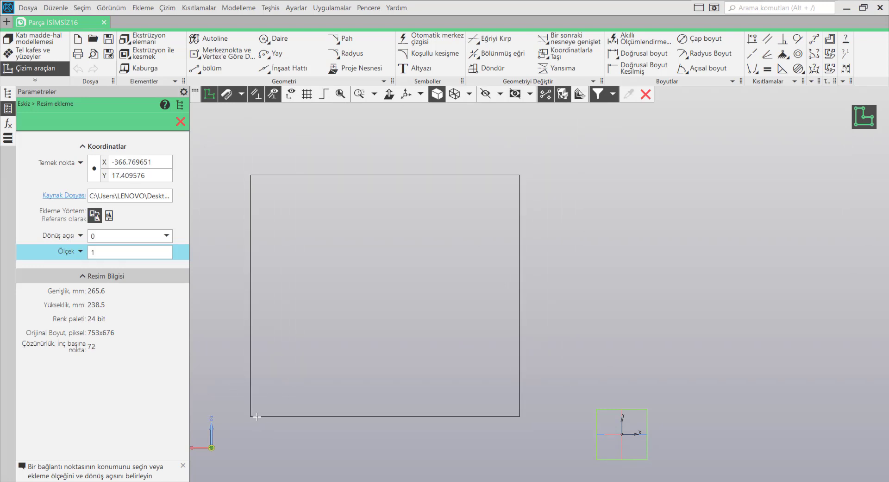
click(250, 416)
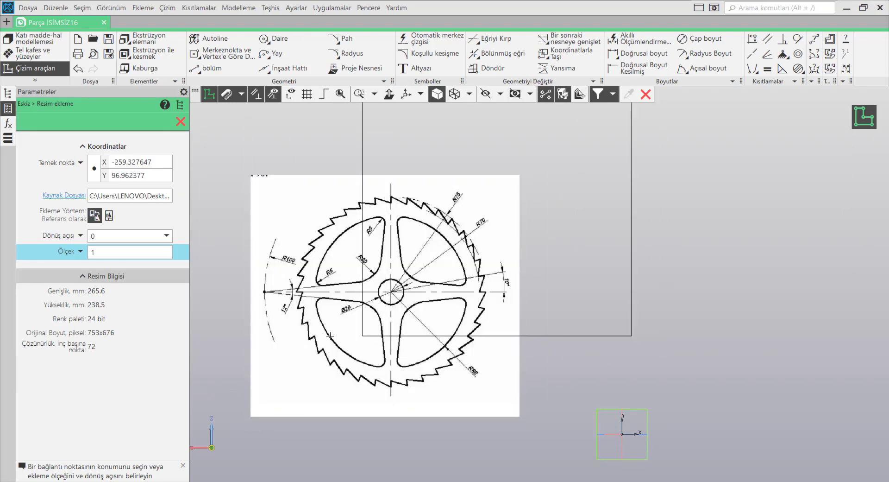
click(181, 122)
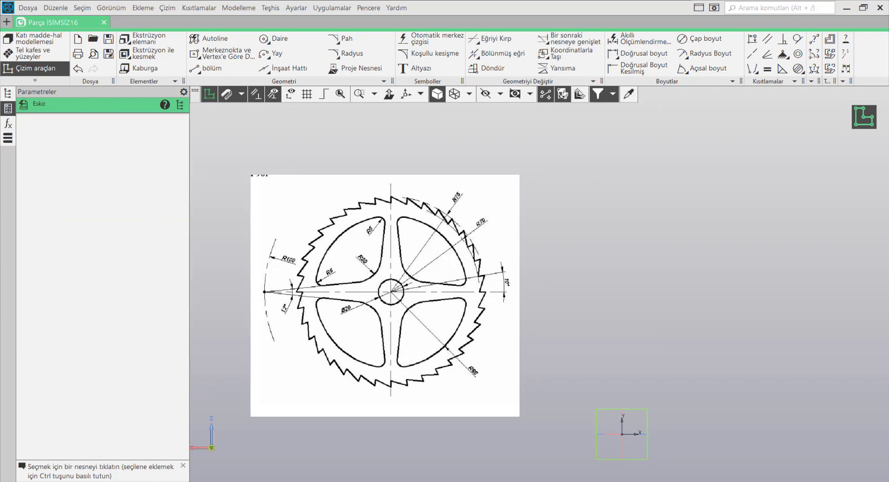
- Examine the inserted saw-blade drawing for its tooth circle radii, tooth angles, window radii and centre hole size
click(376, 312)
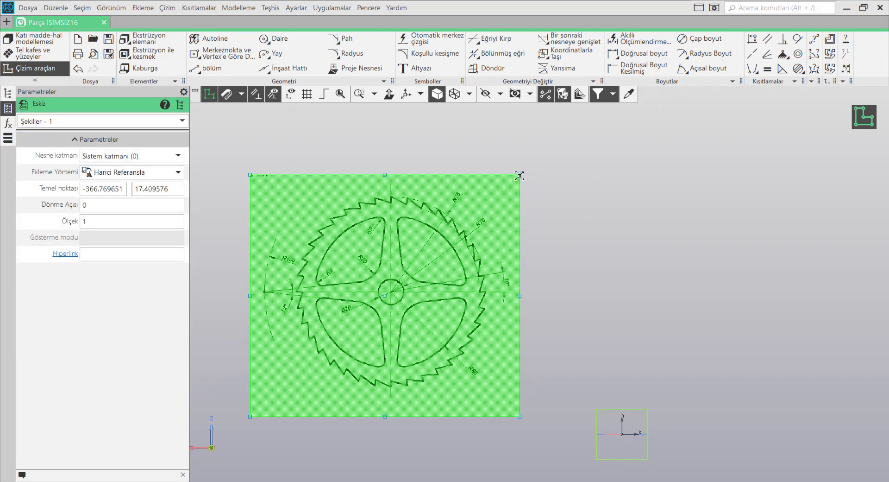
mouse_move(520, 174)
mouse_down()
mouse_move(505, 186)
mouse_move(510, 175)
mouse_up()
click(577, 290)
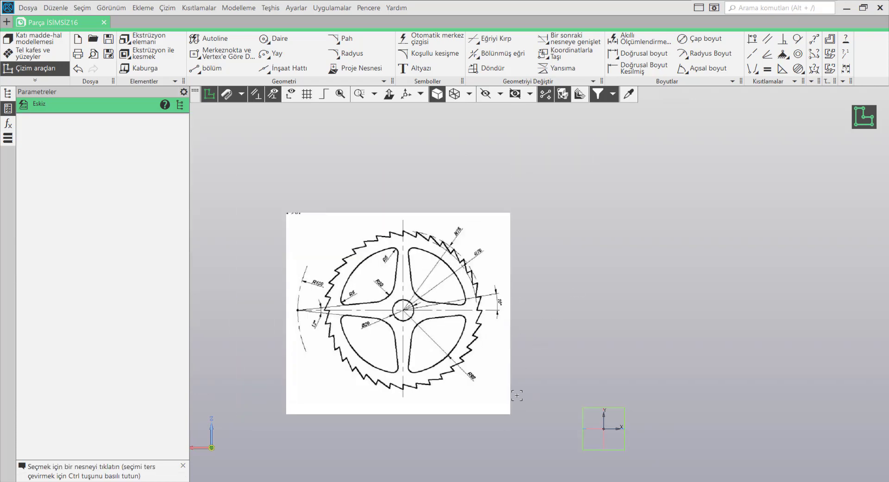
scroll(502, 432, up, 1)
middle_drag(340, 266, 469, 273)
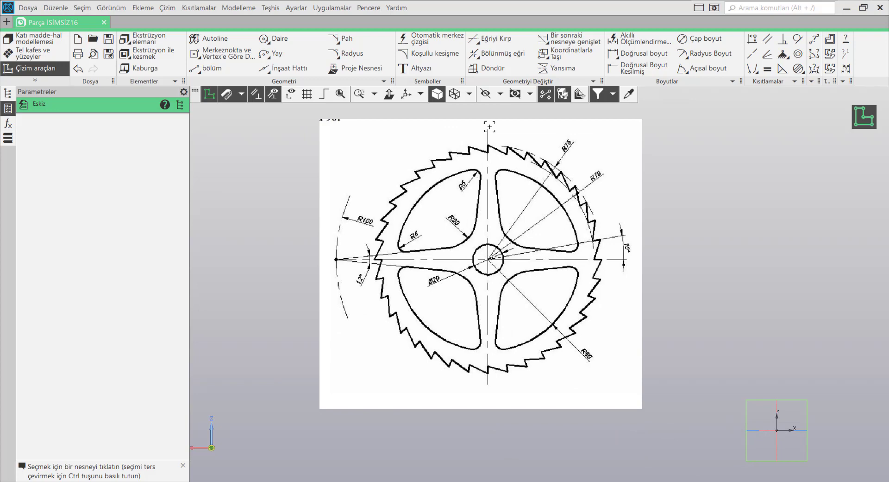
scroll(562, 175, up, 3)
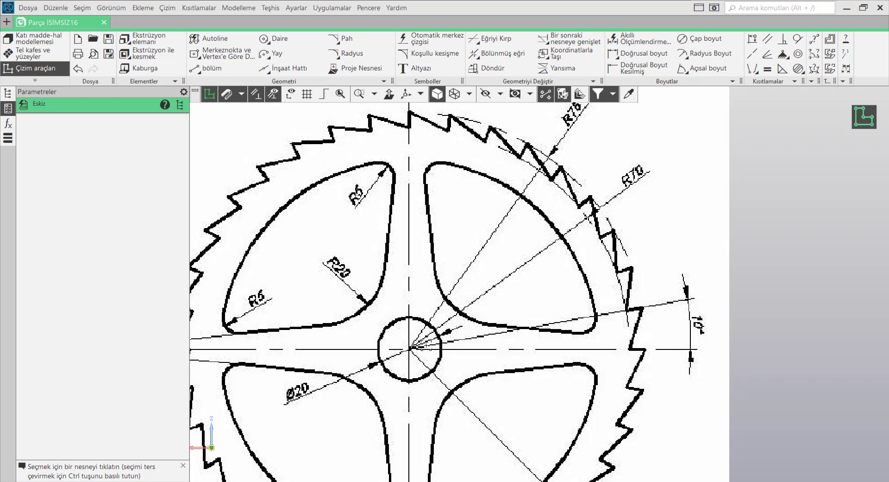
scroll(586, 329, down, 5)
scroll(507, 332, up, 5)
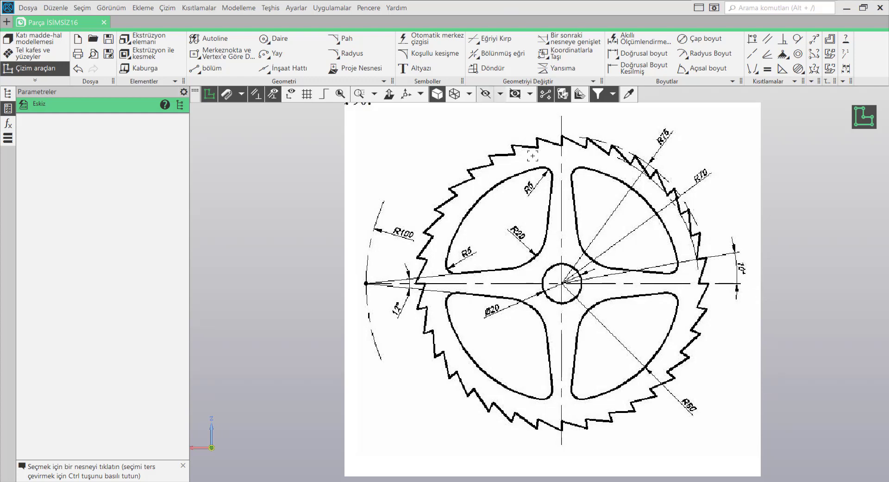
scroll(445, 267, up, 1)
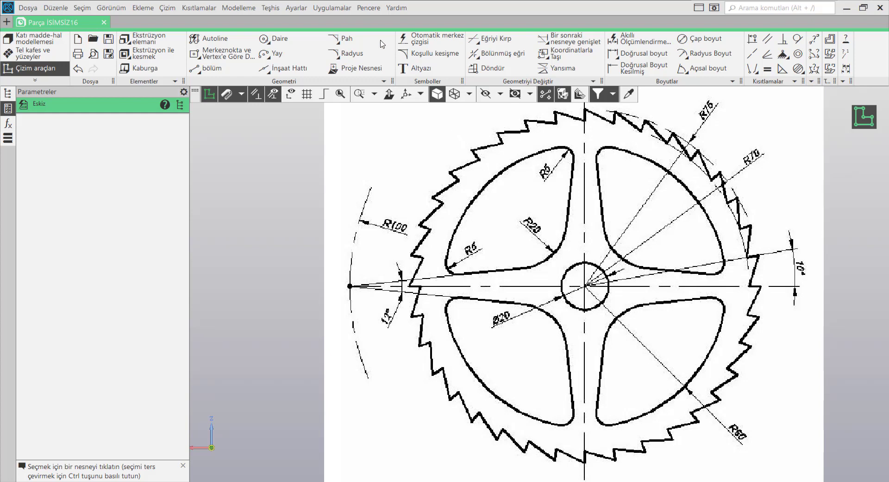
- Move the inserted reference picture farther away from the sketch origin to free space for drawing
scroll(604, 231, down, 5)
middle_drag(681, 291, 490, 340)
click(407, 276)
drag(407, 276, 304, 291)
click(303, 291)
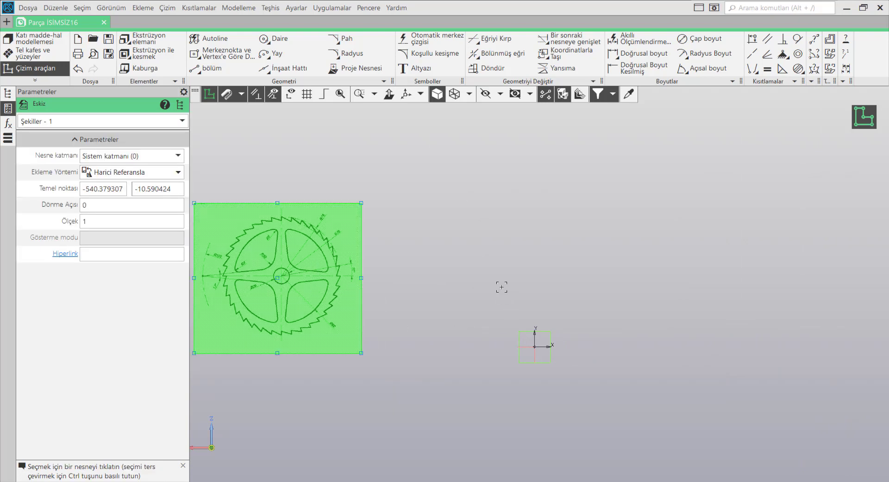
middle_drag(480, 339, 519, 333)
click(496, 241)
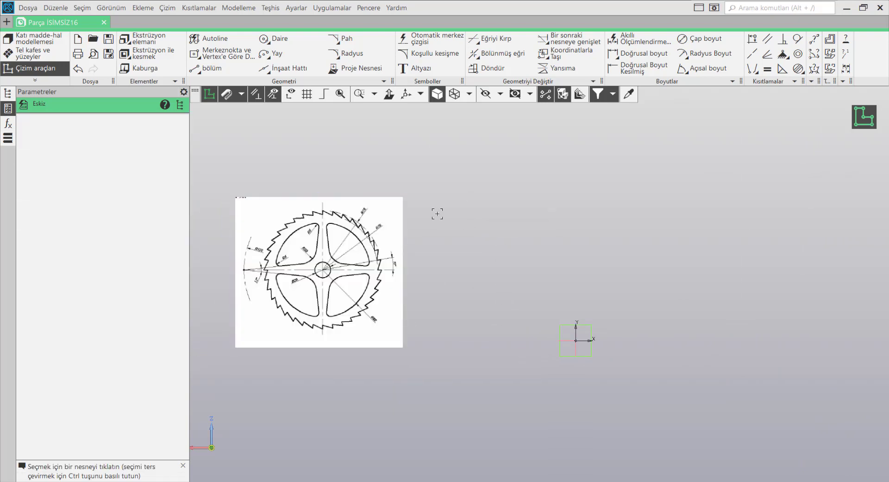
- Draw a circle about 136 mm in diameter centred on the sketch origin
click(292, 40)
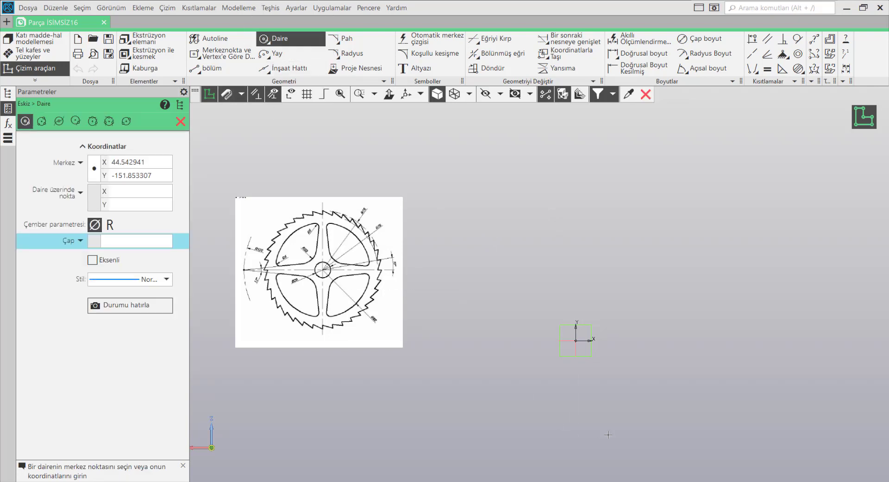
click(576, 341)
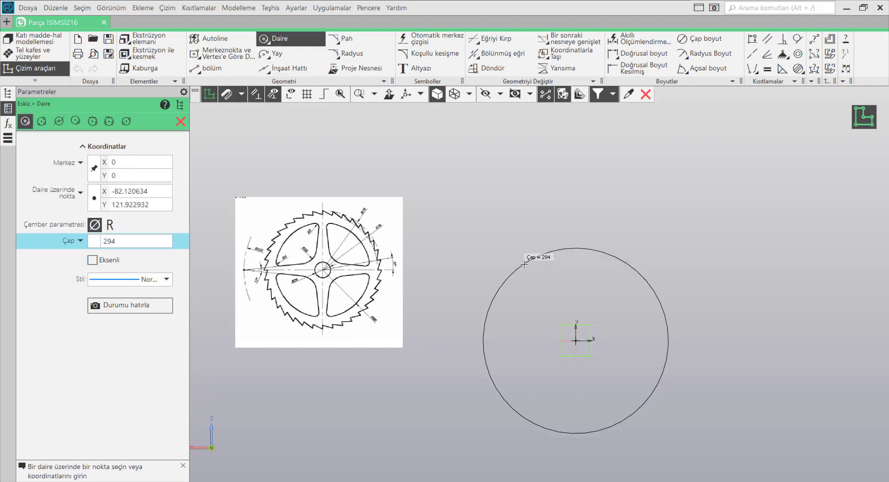
click(552, 305)
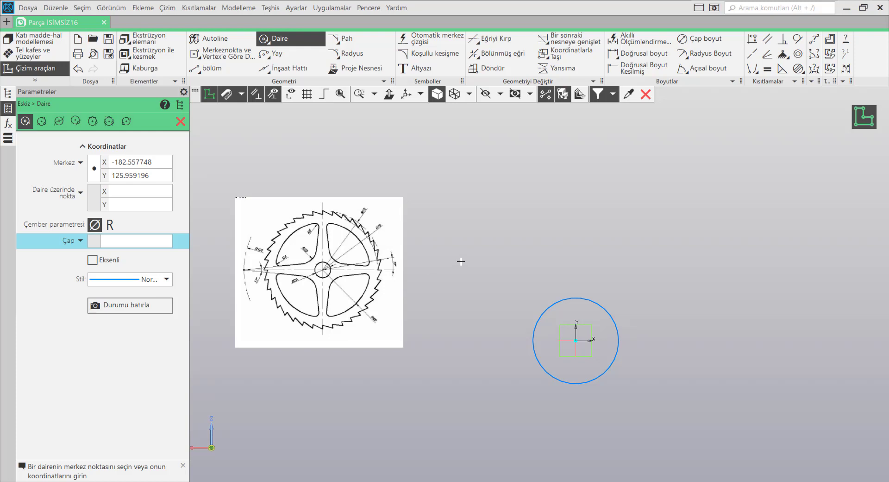
- Dimension the circle's diameter and set it to 75*2
click(665, 40)
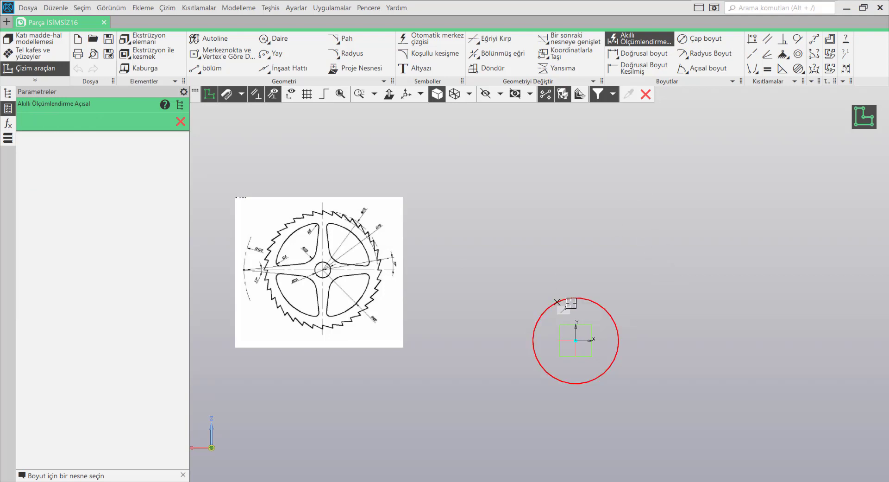
click(601, 306)
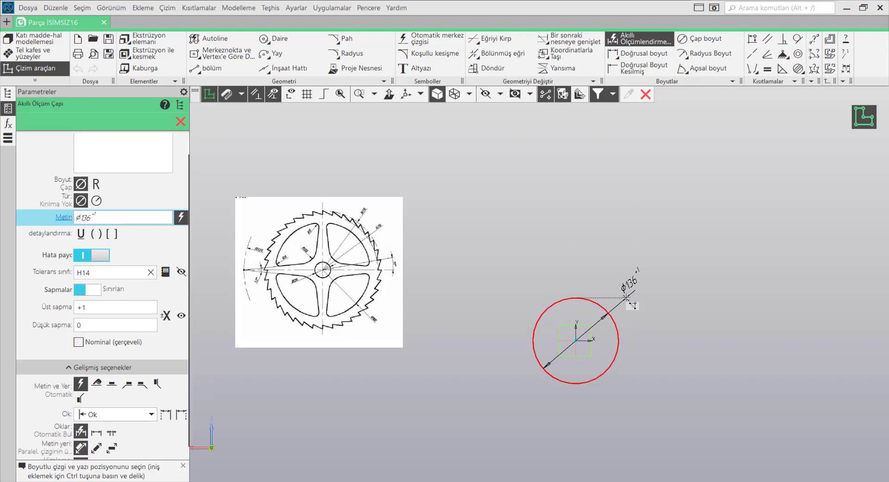
click(627, 297)
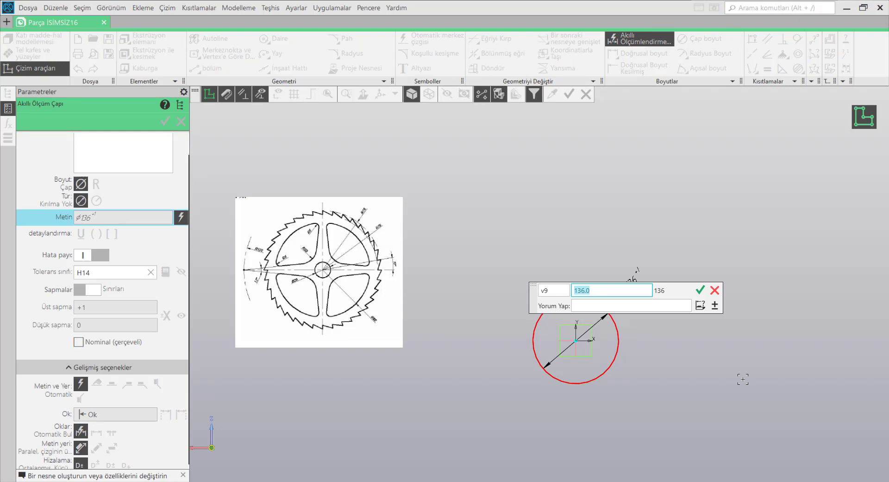
text(75*2)
key(Return)
scroll(570, 410, up, 2)
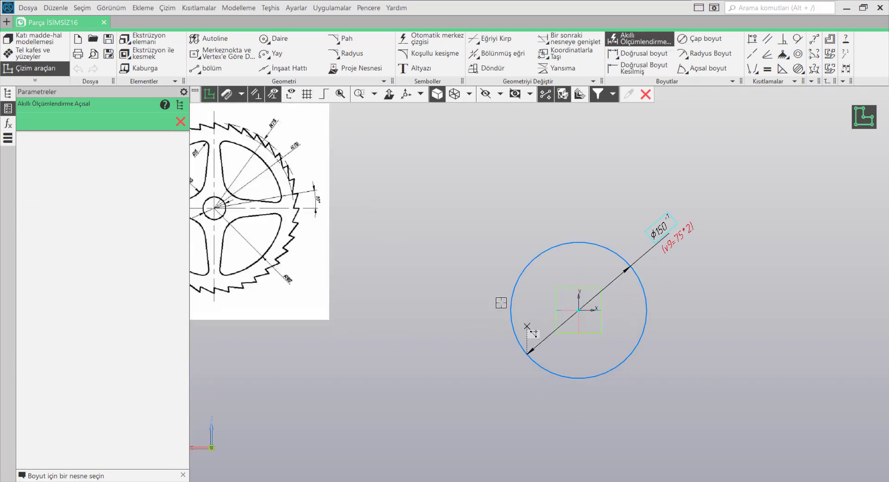
key(Escape)
- Draw a second, larger concentric circle about 220 mm in diameter centred on the sketch origin
scroll(349, 236, up, 1)
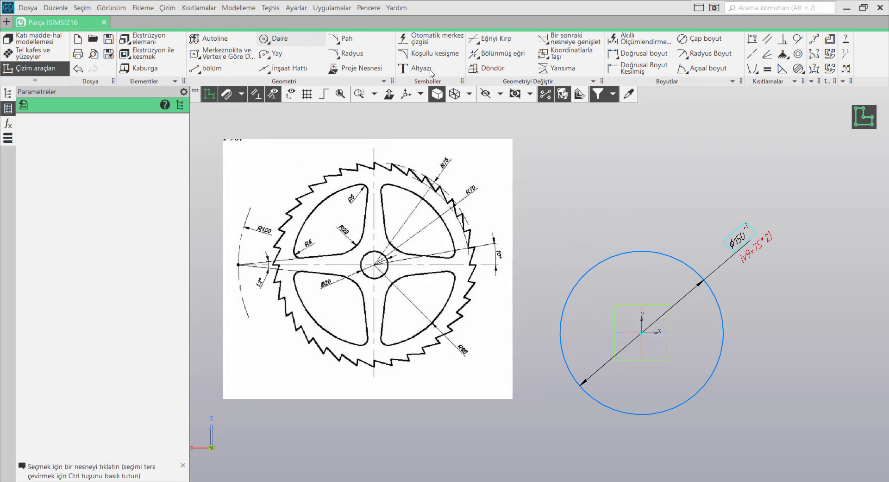
click(278, 38)
click(641, 332)
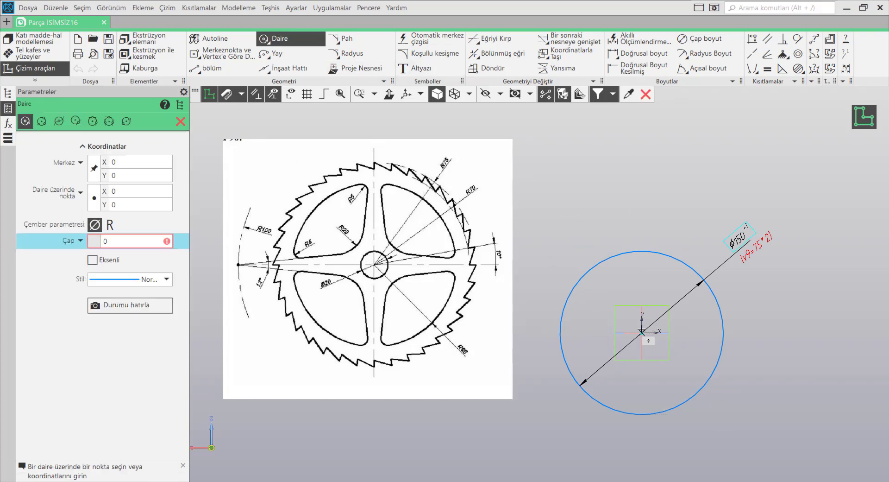
click(620, 215)
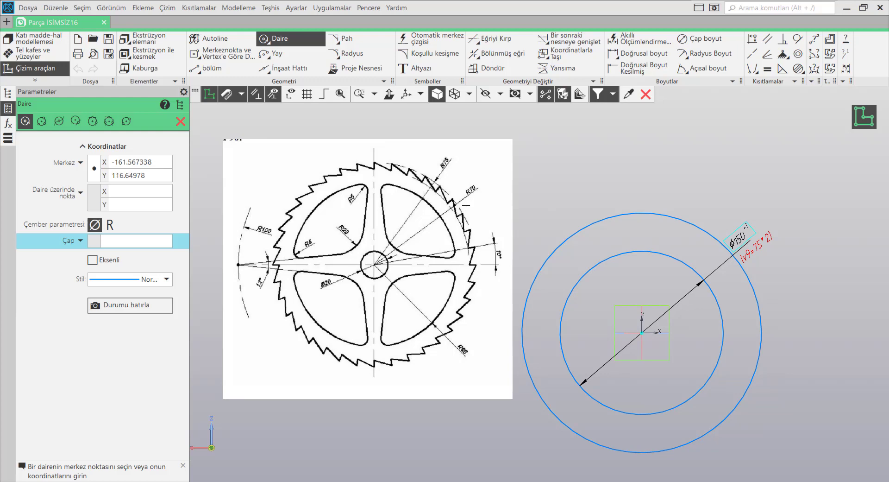
- Dimension the 220 mm circle's diameter and set it to 70*2
click(623, 41)
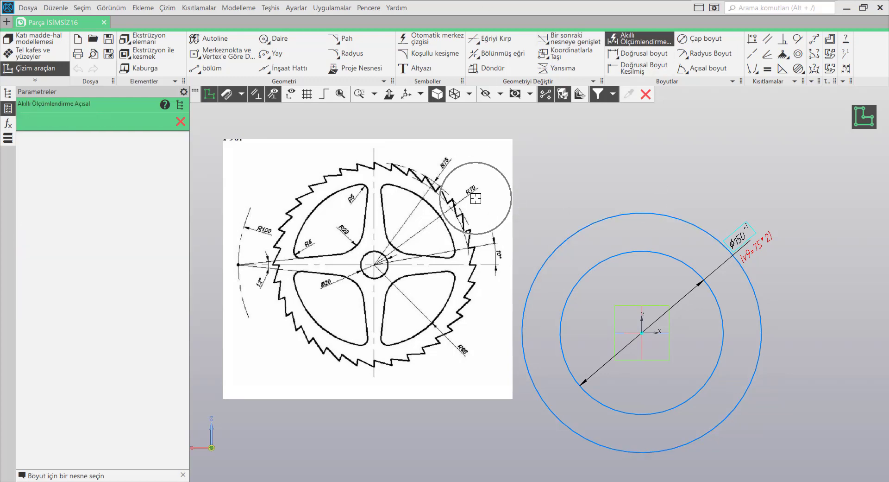
click(629, 213)
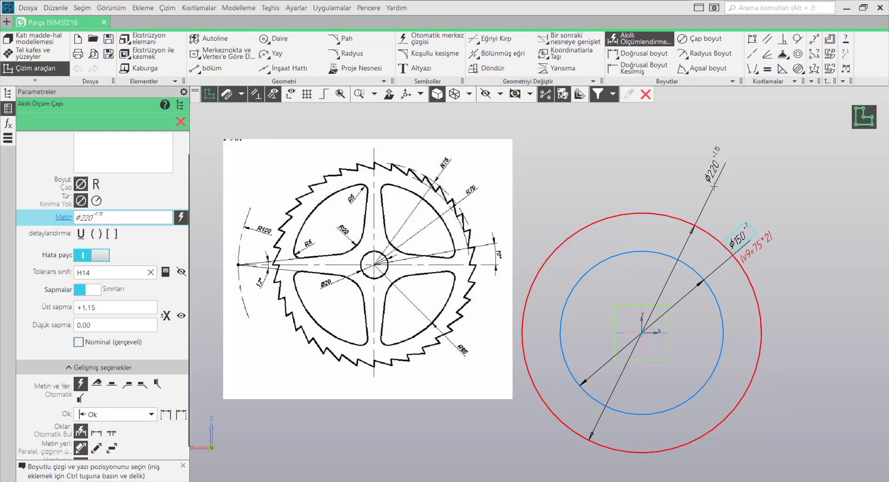
click(714, 186)
text(70*2)
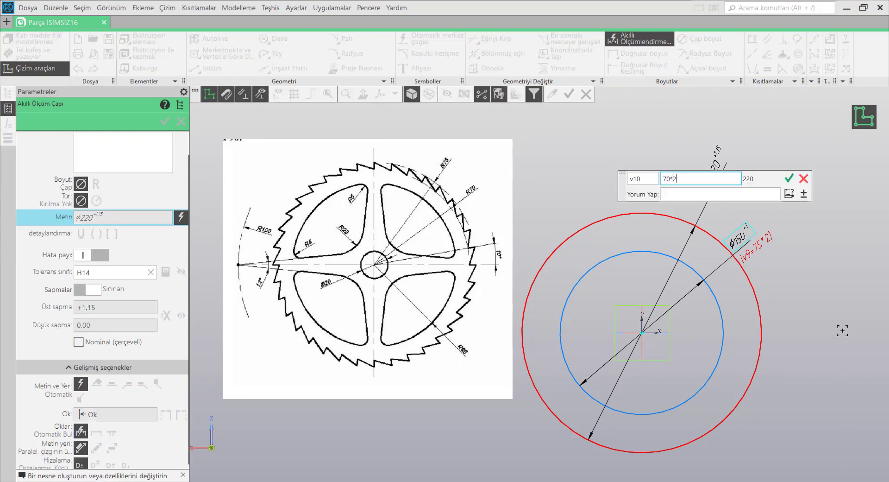
key(Return)
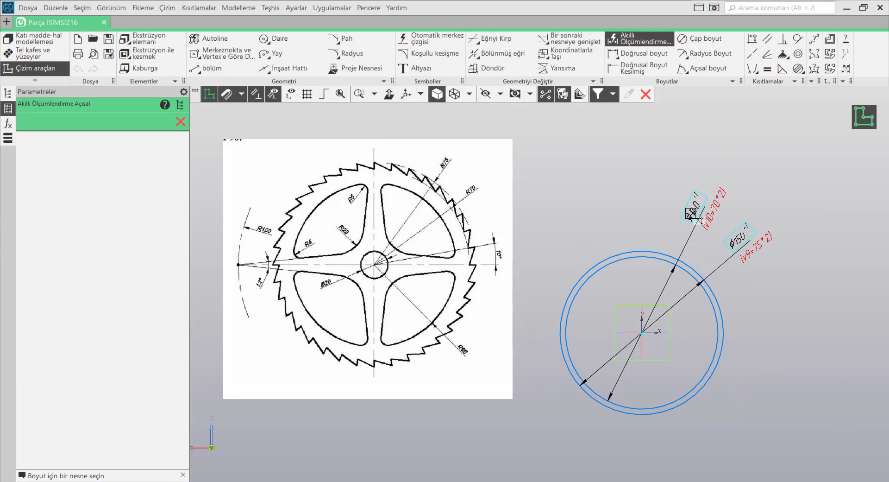
- Draw a vertical and a horizontal 150 mm line through the origin, each spanning the 150 mm circle
key(Escape)
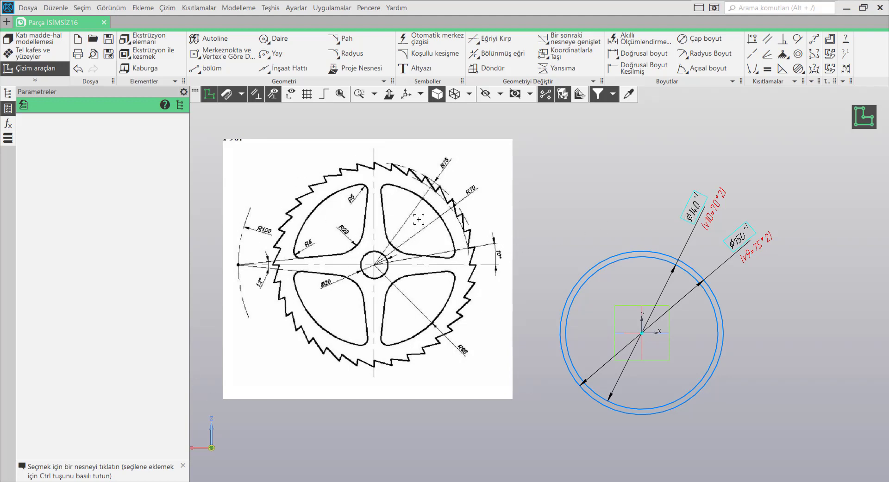
scroll(382, 214, up, 1)
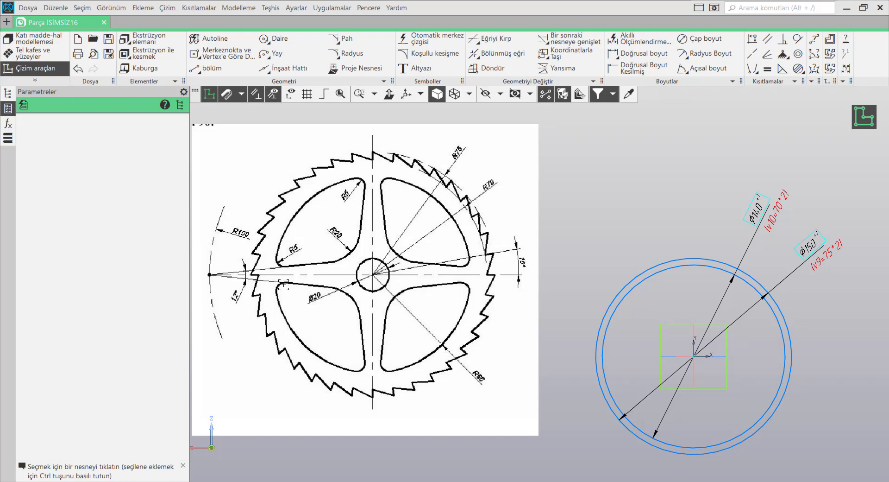
click(203, 69)
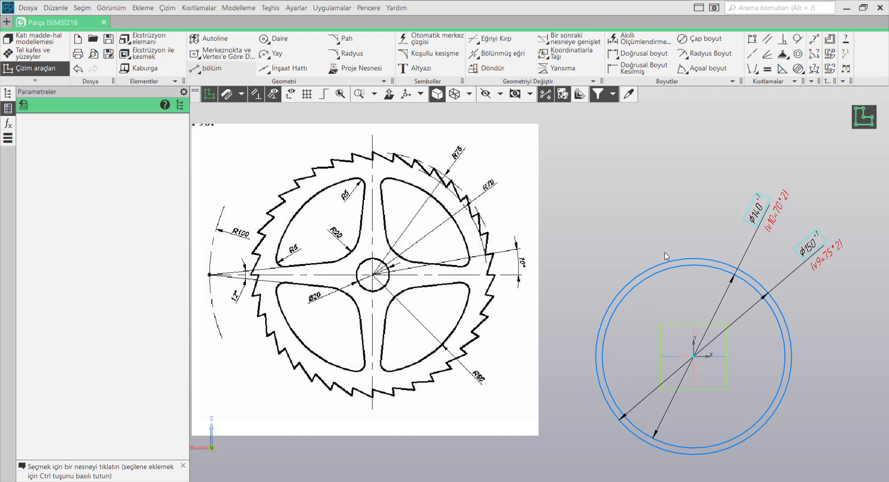
click(694, 259)
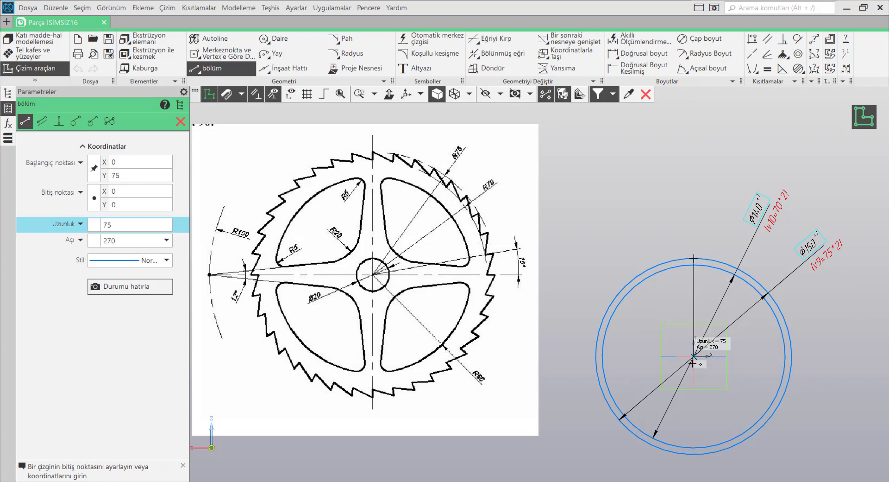
click(693, 454)
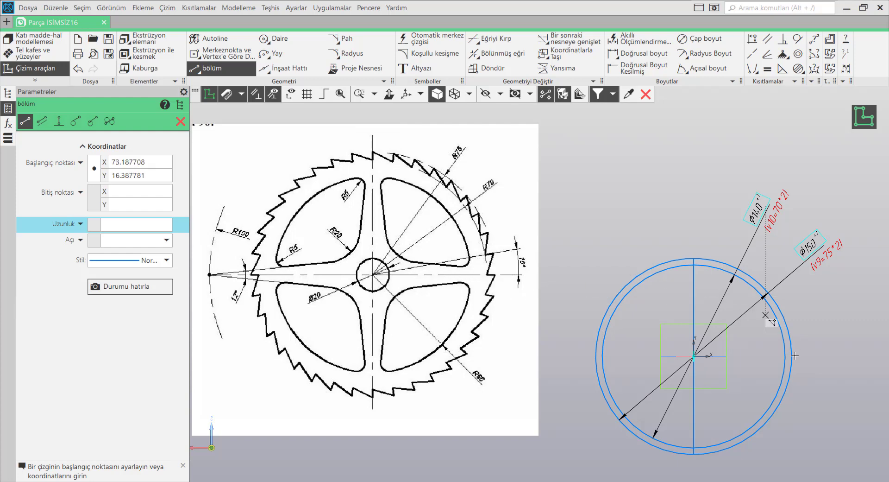
click(600, 356)
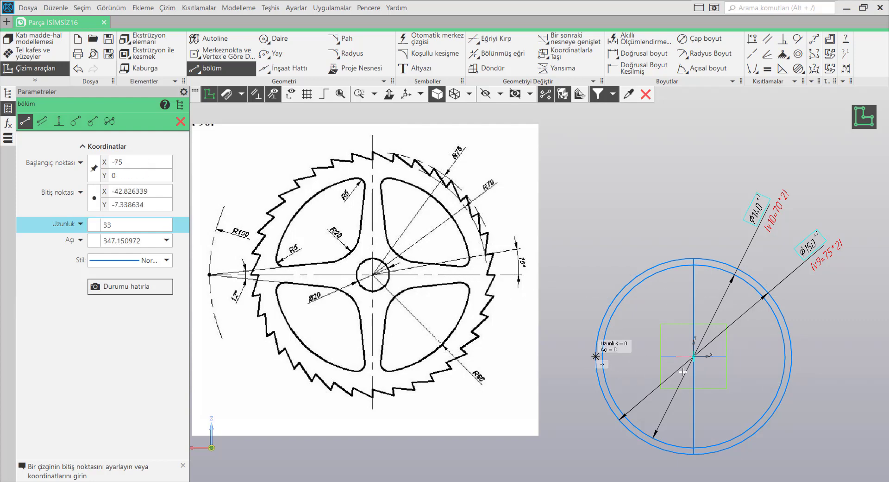
click(788, 353)
key(Escape)
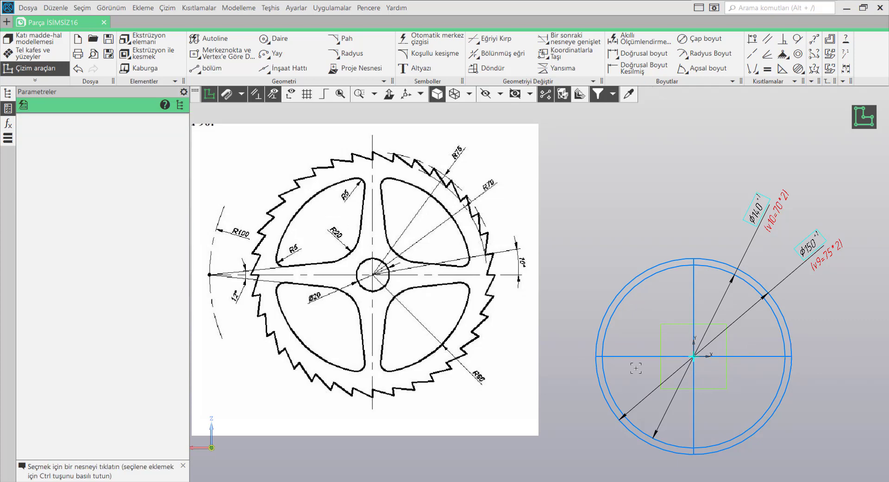
- Change the line style of the 150 mm and 140 mm circles to Merkez çizgi
scroll(629, 366, up, 2)
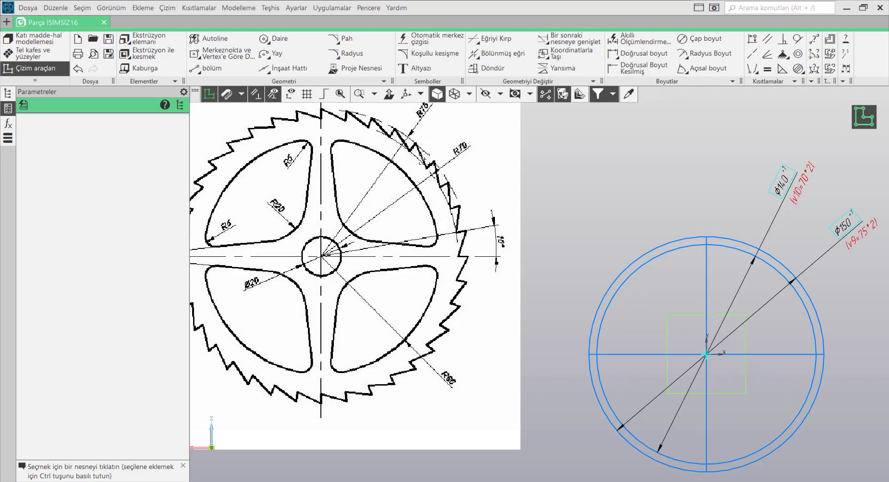
click(687, 238)
click(739, 209)
click(758, 252)
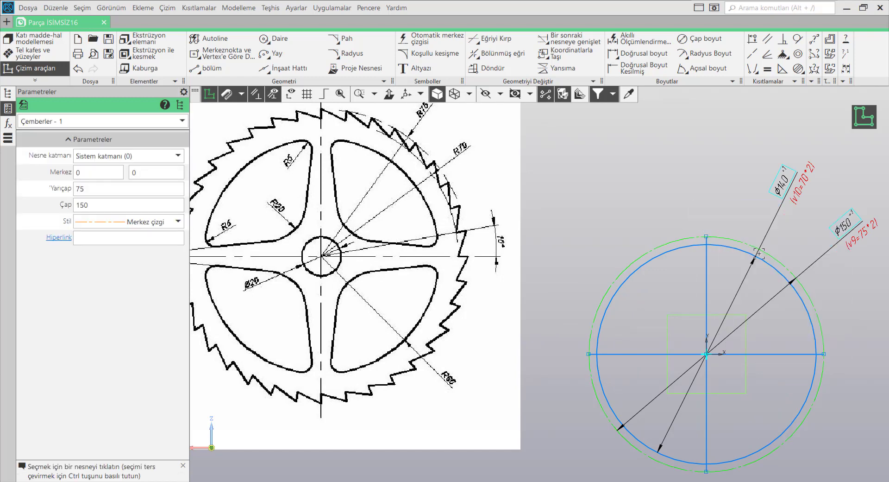
click(688, 246)
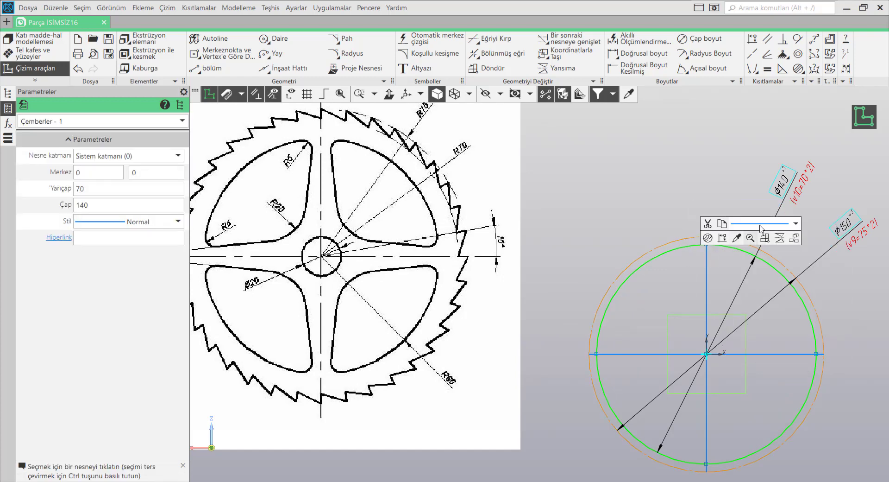
click(762, 224)
click(764, 264)
click(674, 206)
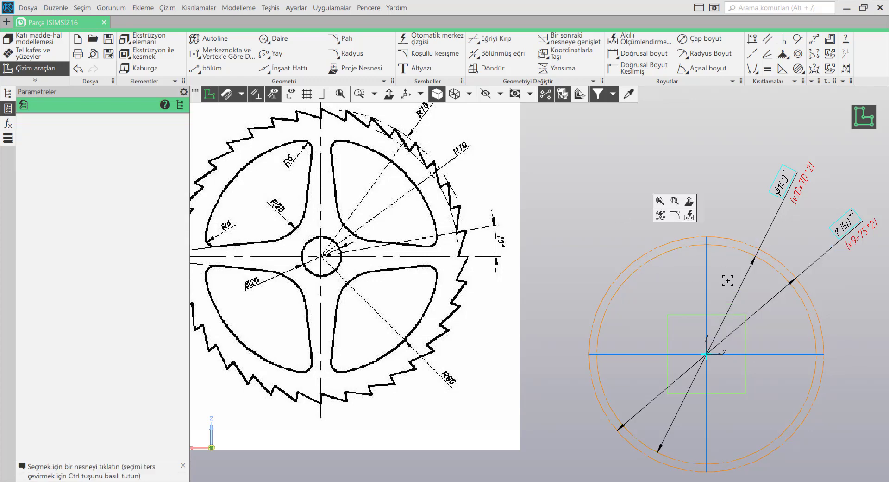
- Change the line style of the vertical and horizontal lines through the origin to Merkez çizgi
click(706, 281)
click(796, 251)
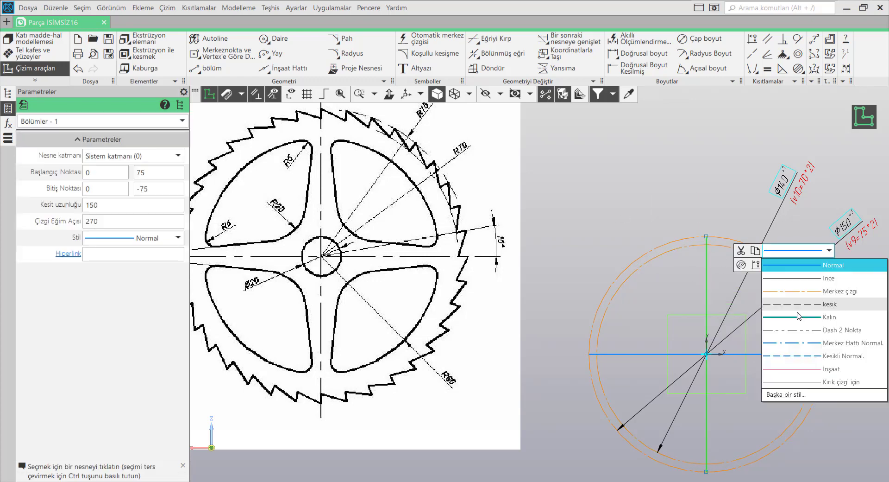
click(801, 291)
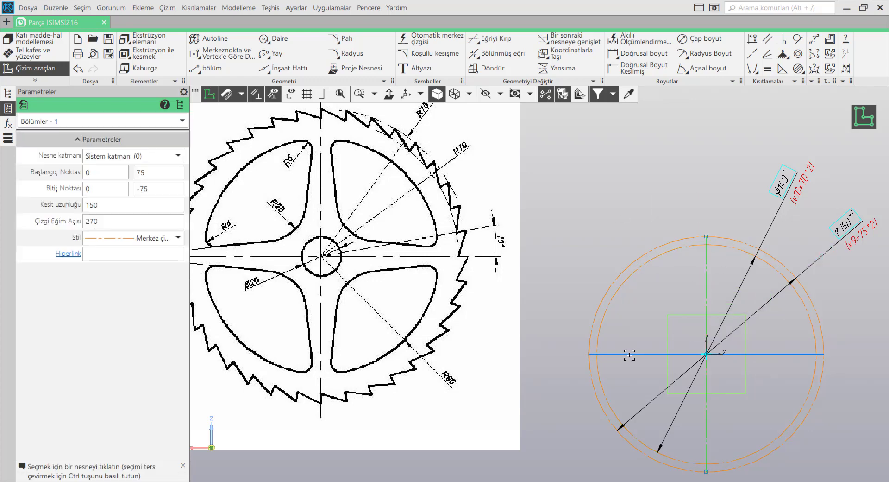
click(629, 355)
click(732, 325)
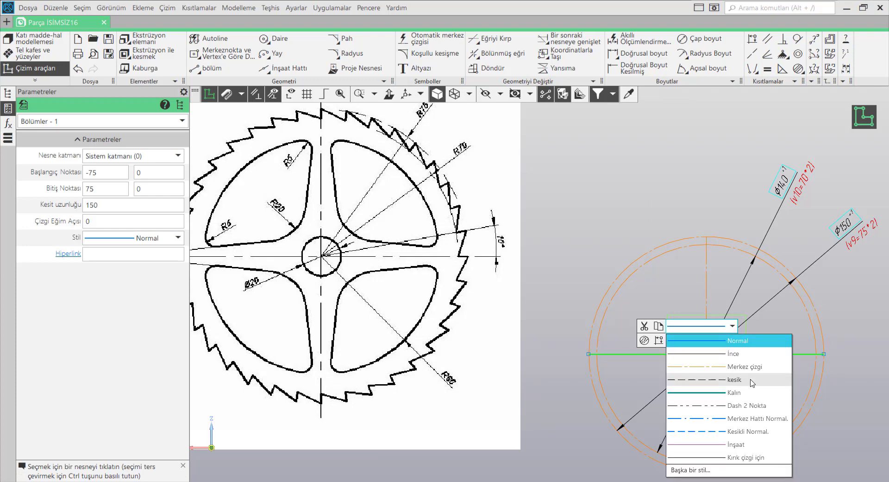
click(744, 366)
click(626, 177)
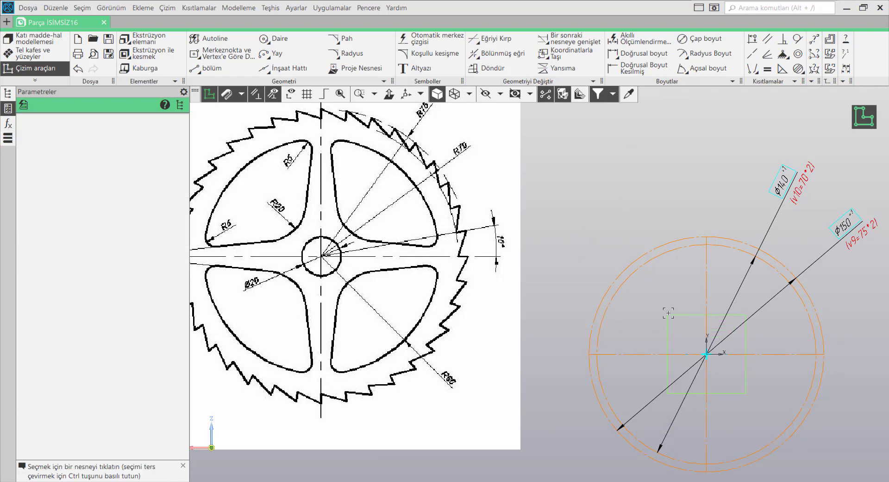
- Draw a circle about 98 mm in diameter centred on the sketch origin, inside the centreline circles
scroll(668, 313, down, 1)
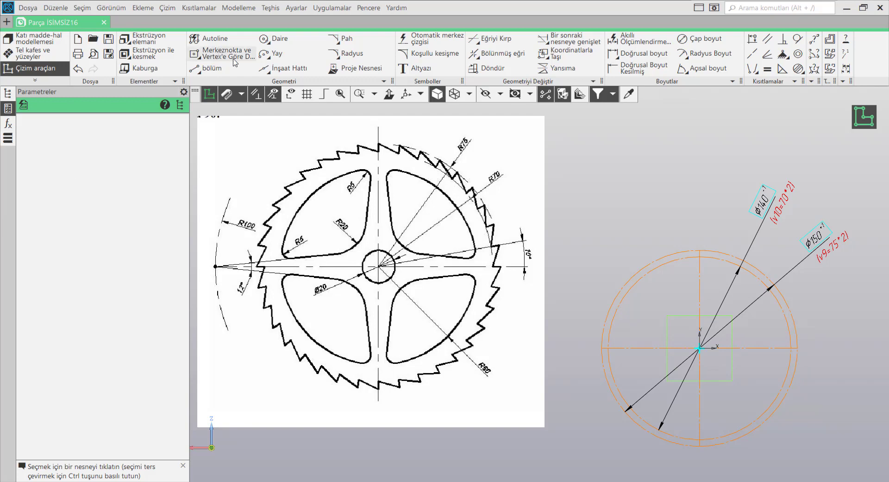
click(273, 39)
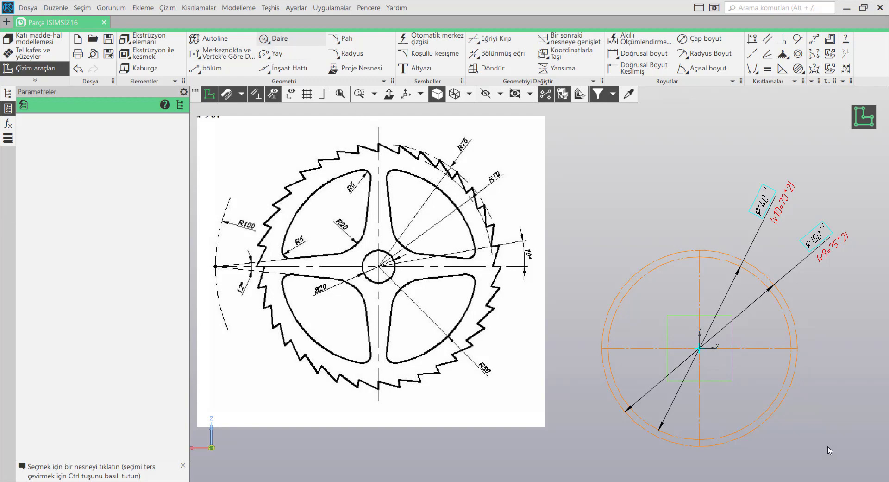
click(698, 348)
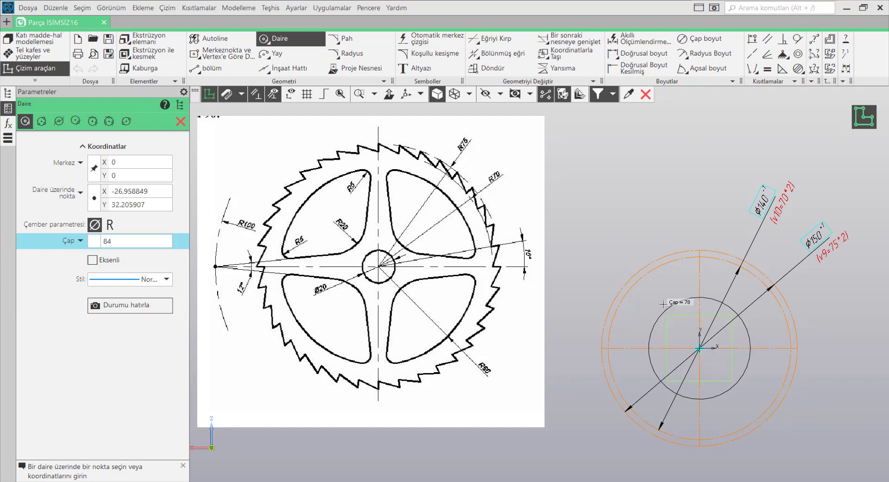
click(658, 299)
- Dimension the innermost circle's diameter and set it to 120
click(643, 39)
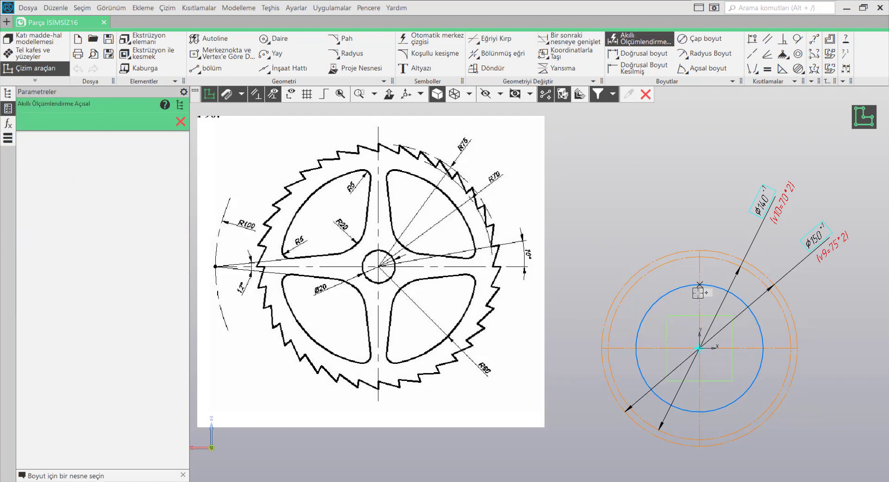
click(677, 289)
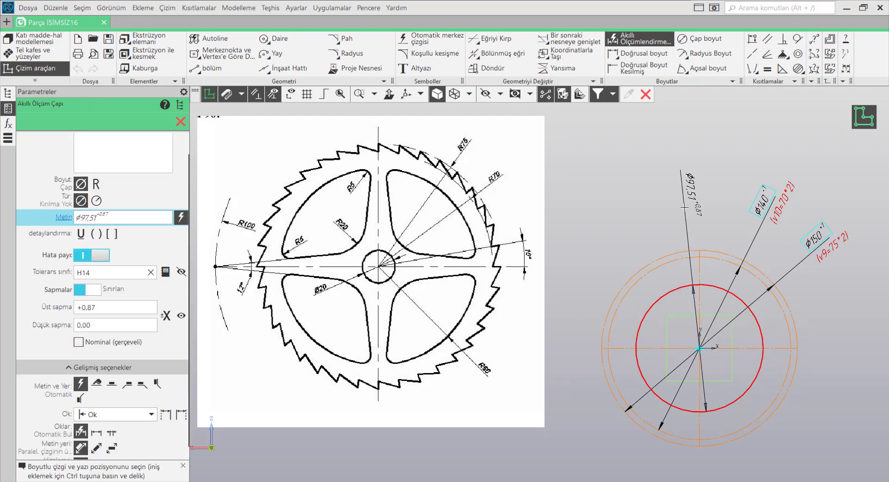
click(686, 208)
text(120)
key(Return)
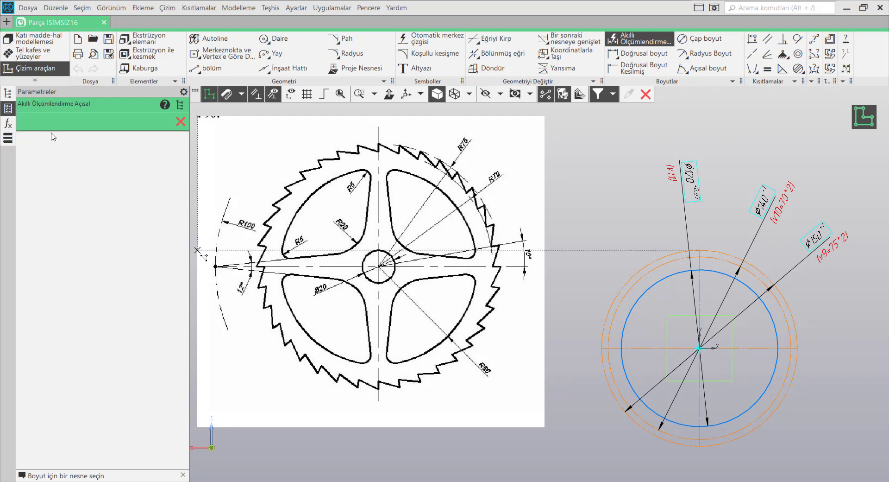
key(Escape)
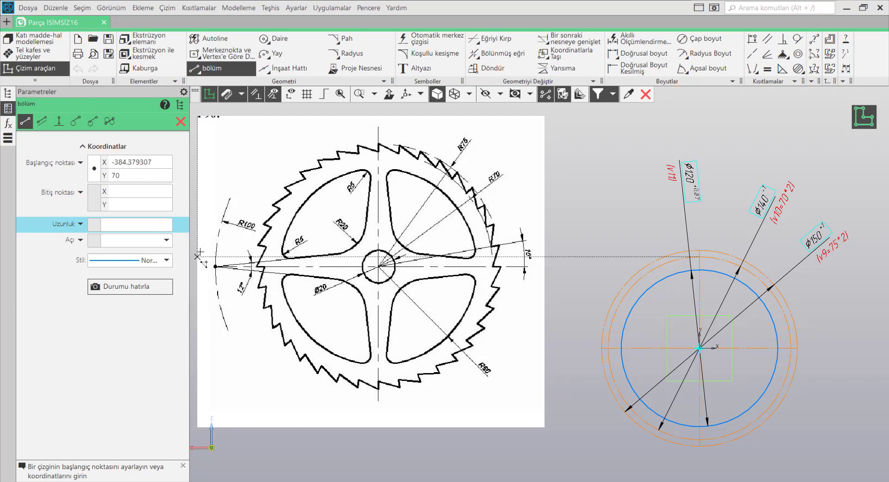
- Draw a circle about 209 mm in diameter centred on the sketch origin, outside all the others
click(270, 40)
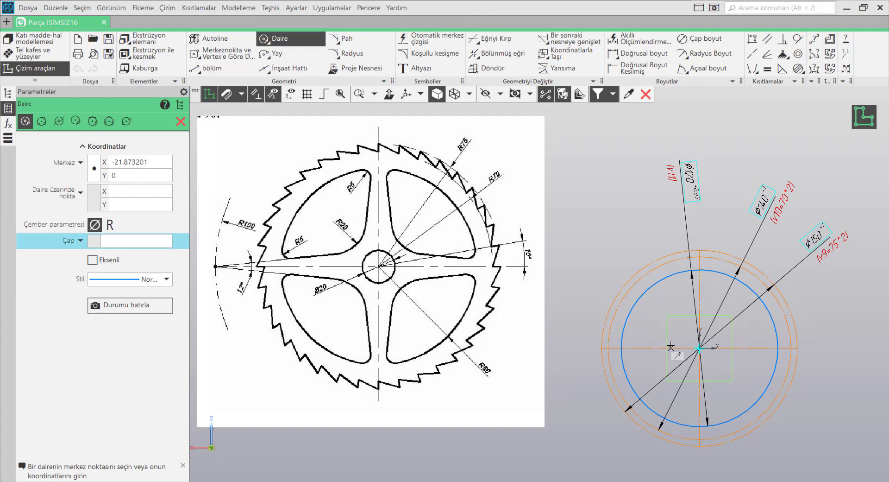
click(699, 348)
click(626, 231)
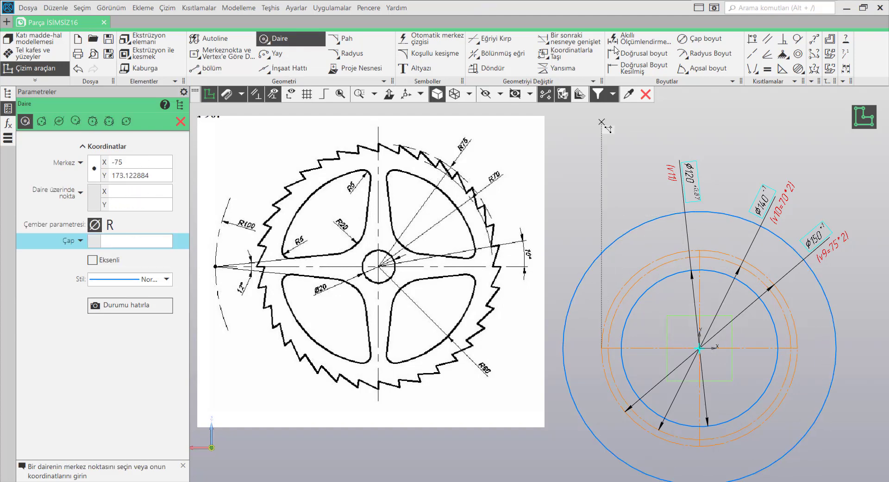
- Dimension the outermost circle's diameter and set it to 200
click(639, 39)
click(651, 220)
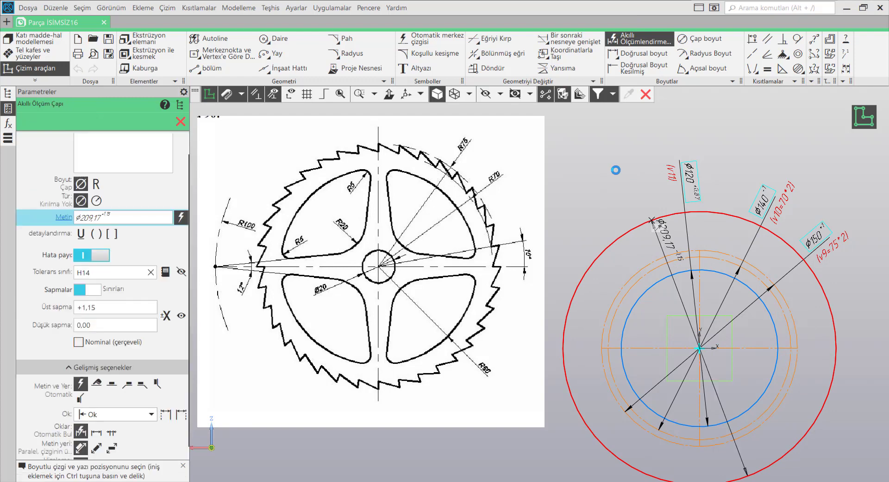
click(612, 144)
text(200)
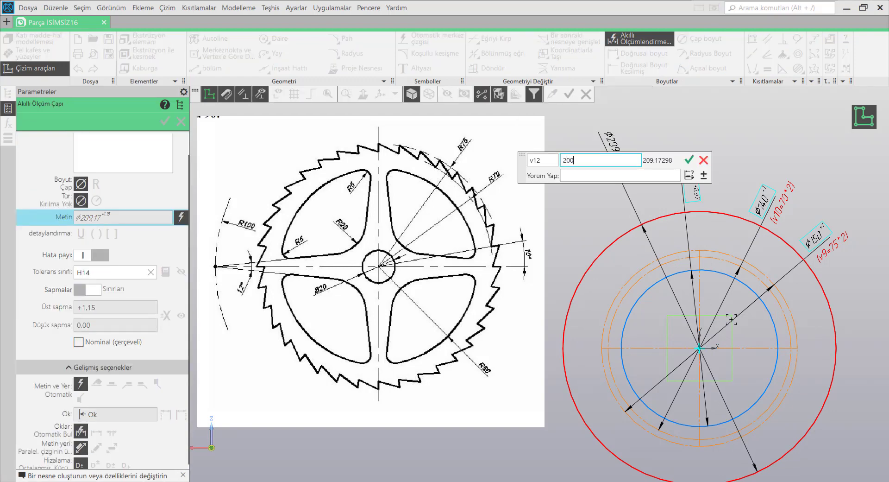
key(Return)
key(Escape)
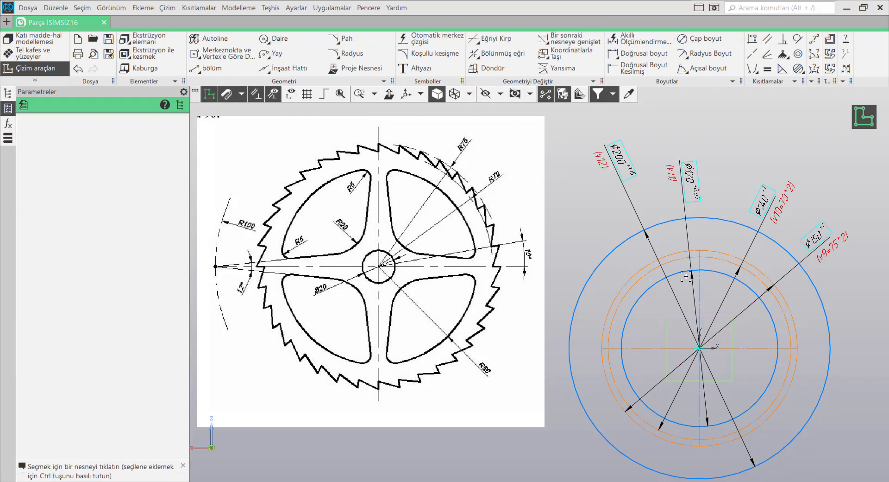
- Stretch the horizontal centreline's endpoints outward to X -101 and X 100, near the outermost circle
click(611, 347)
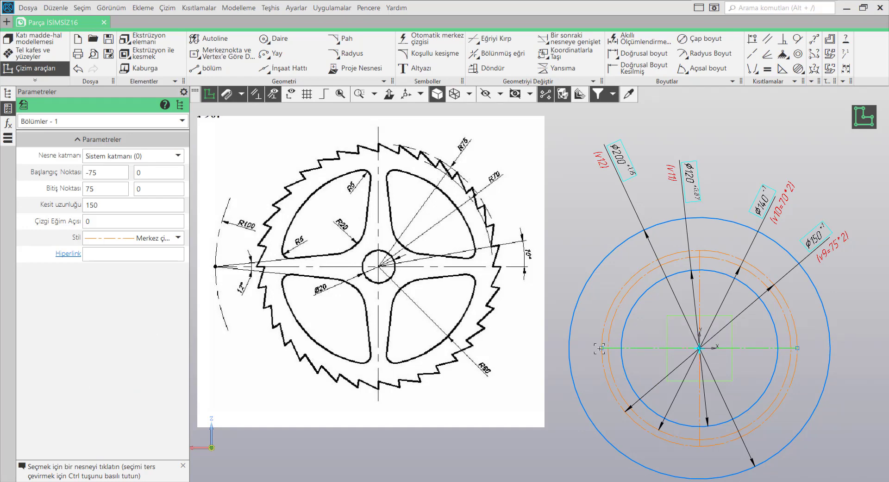
drag(602, 347, 568, 347)
click(764, 350)
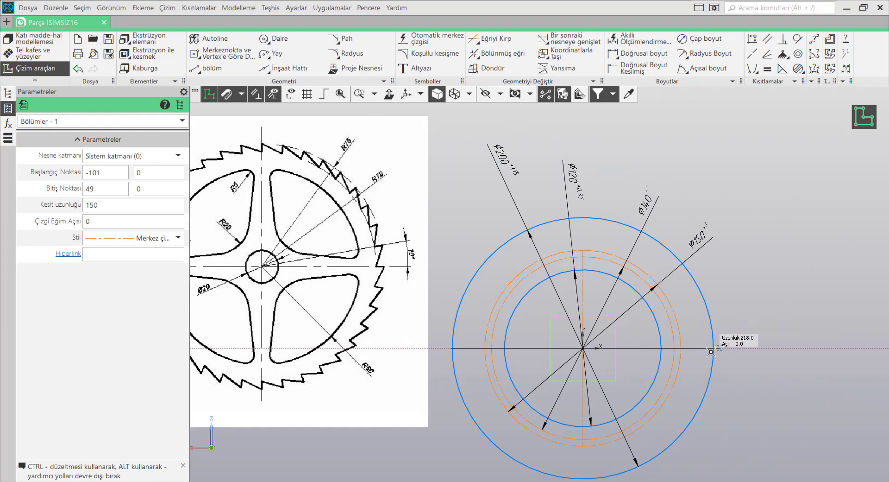
click(714, 347)
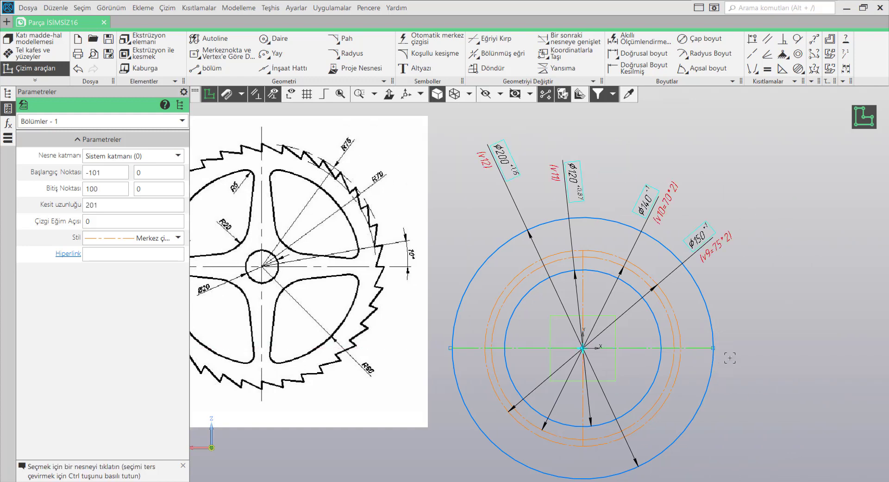
- Check which constraints are applied to the horizontal centreline
click(629, 347)
click(798, 69)
click(829, 83)
click(93, 160)
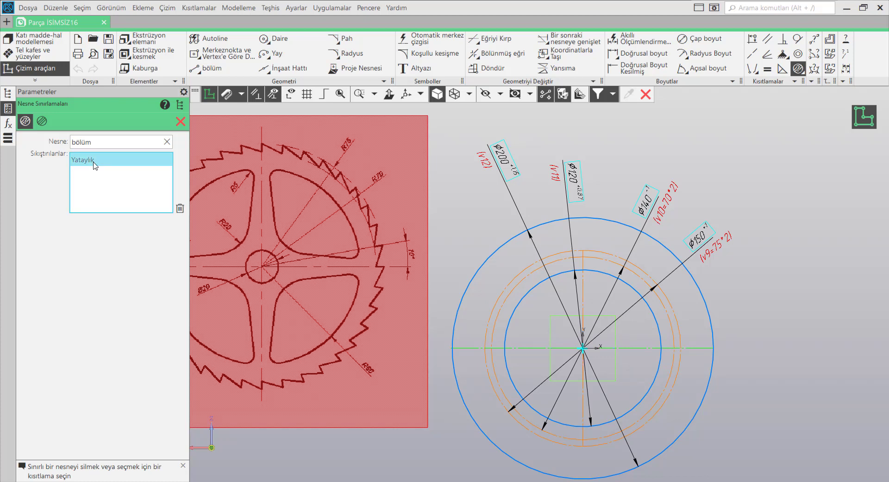
click(466, 350)
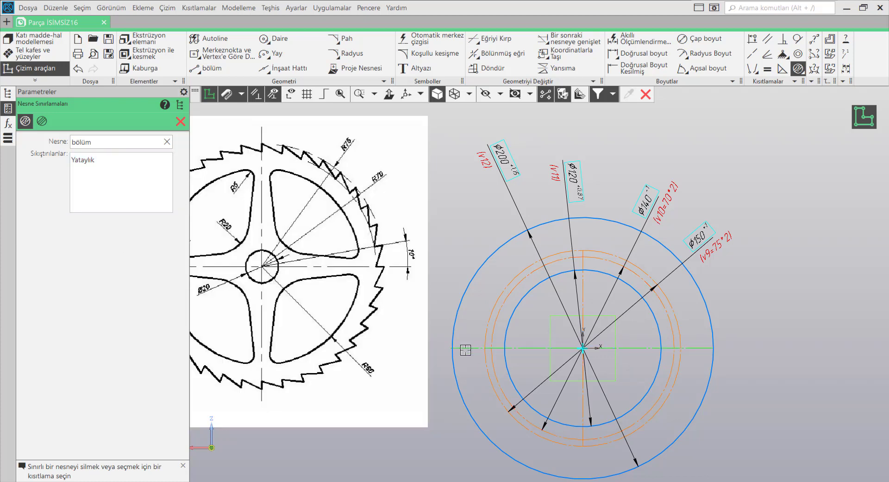
click(181, 121)
- Delete the existing horizontal centreline and draw a new horizontal line from X -100 to X 100 at Y 0, across the outermost circle
scroll(497, 382, down, 3)
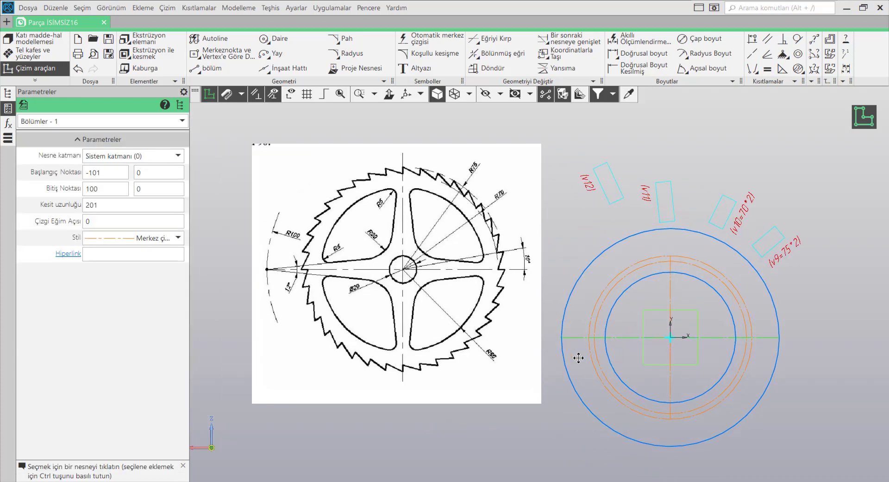
key(Escape)
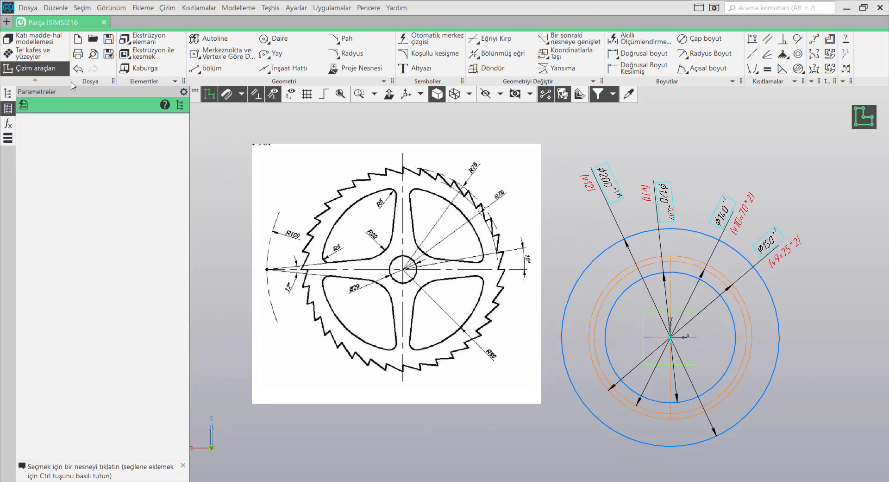
key(Return)
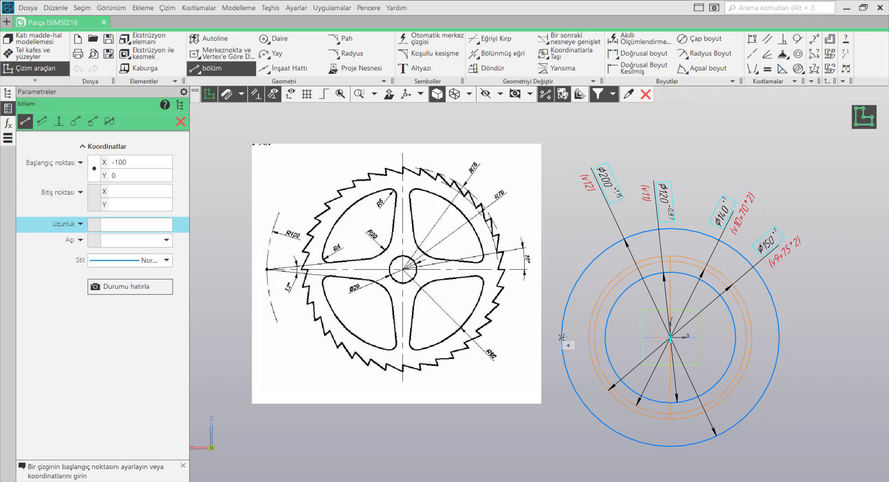
click(562, 337)
click(779, 338)
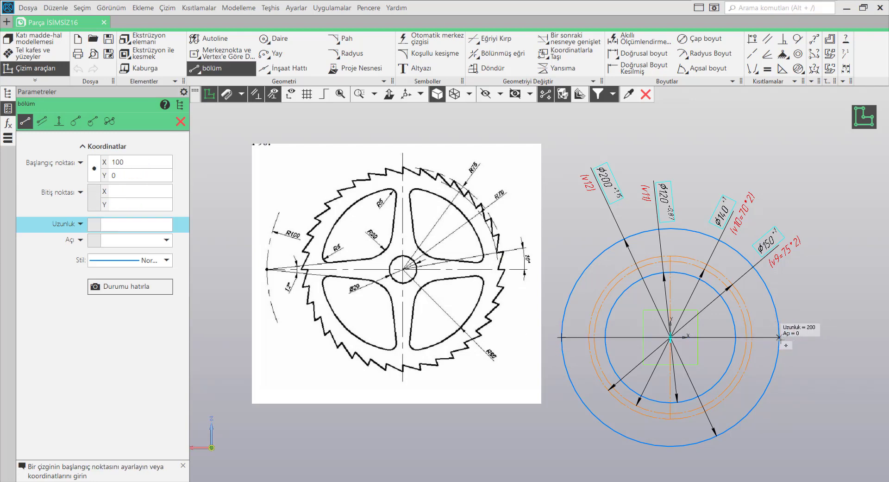
key(Escape)
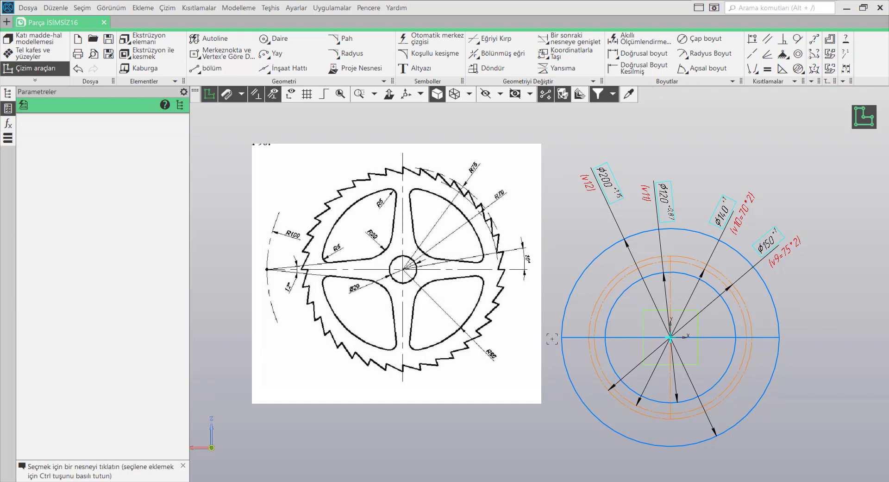
- Change the new horizontal line's style to centreline (Merkez çizgi)
click(571, 337)
click(638, 337)
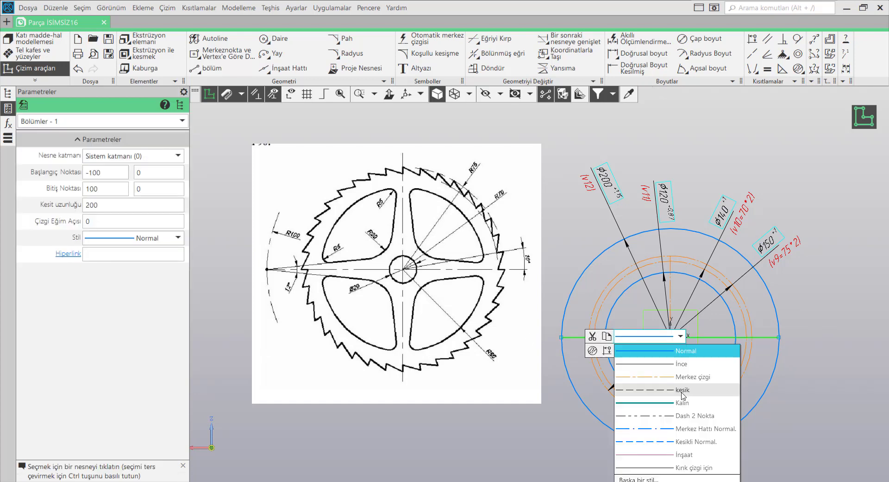
click(672, 377)
key(Escape)
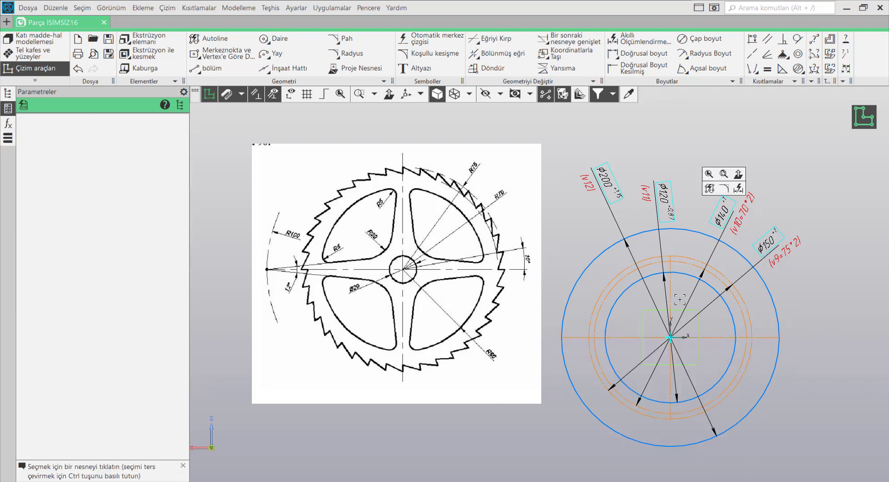
- Stretch the vertical centreline's endpoints outward to Y 100 and Y -102, near the outermost circle
click(670, 257)
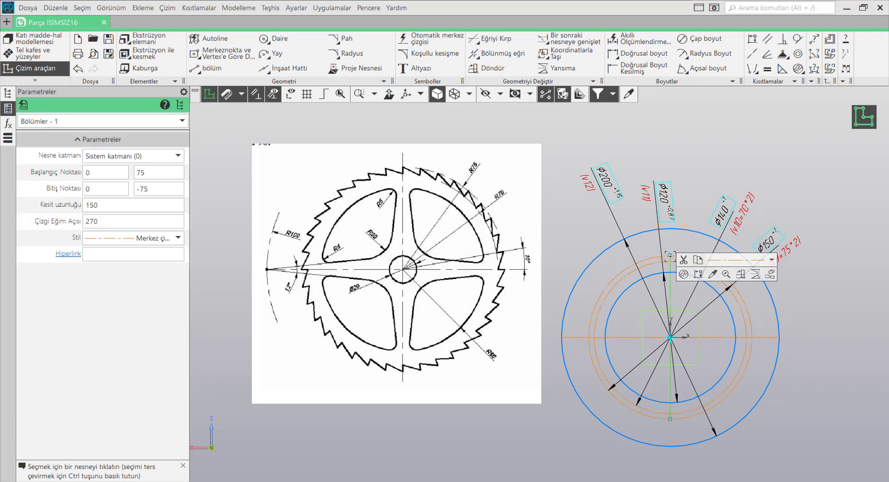
drag(670, 256, 671, 229)
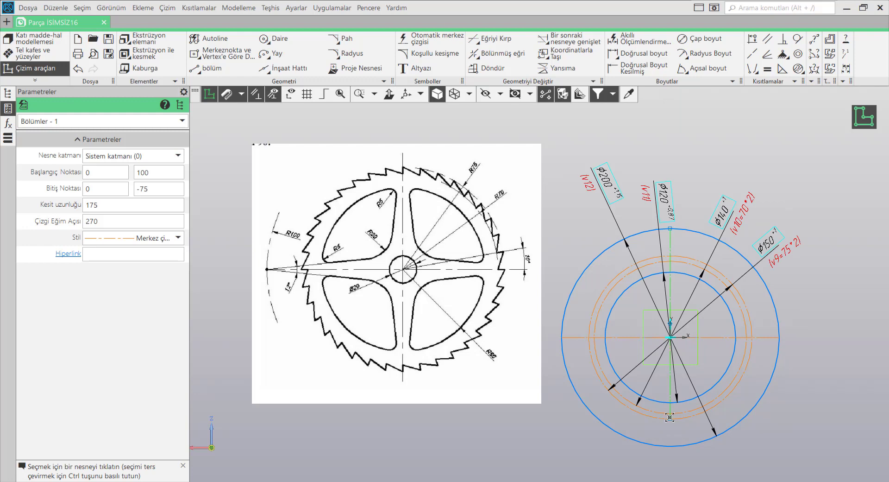
drag(670, 418, 672, 448)
click(697, 182)
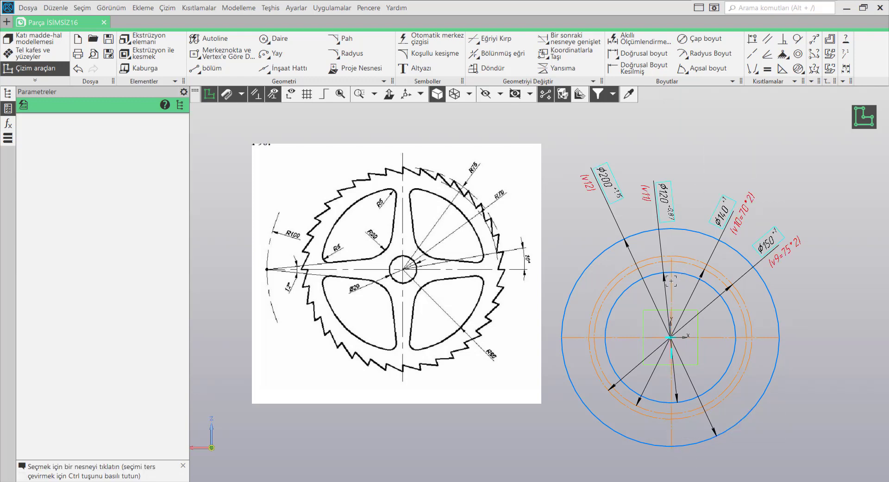
click(671, 281)
drag(671, 258, 672, 229)
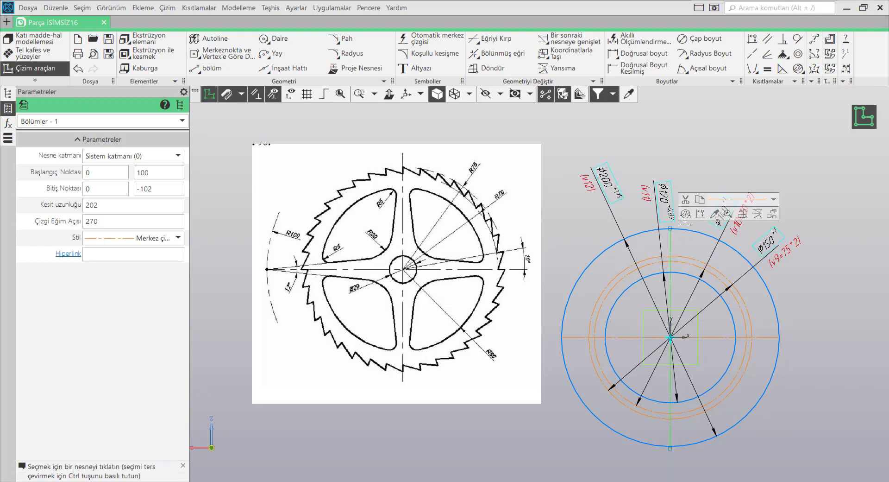
click(812, 389)
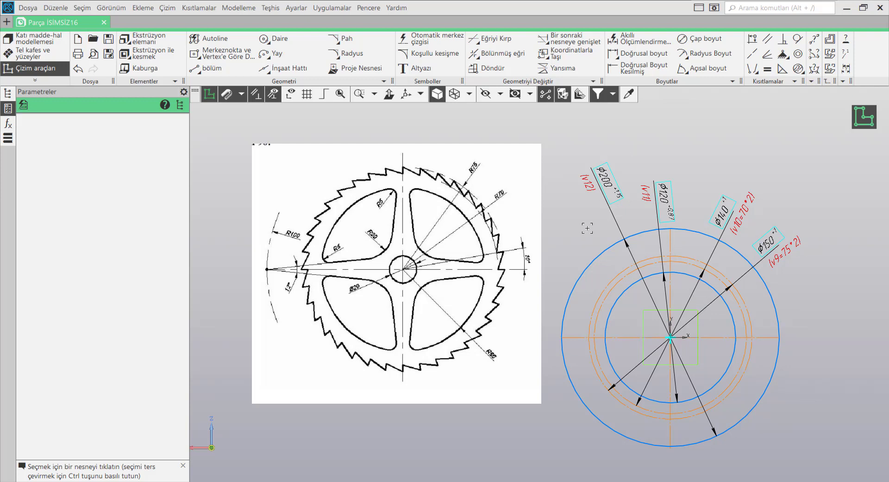
- Change the 200 mm outermost circle's line style to centreline (Merkez çizgi)
click(603, 256)
click(646, 227)
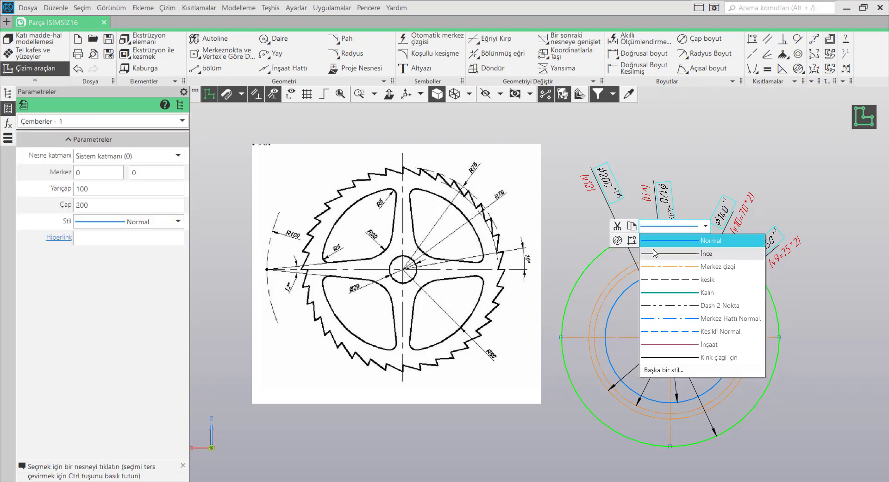
click(658, 267)
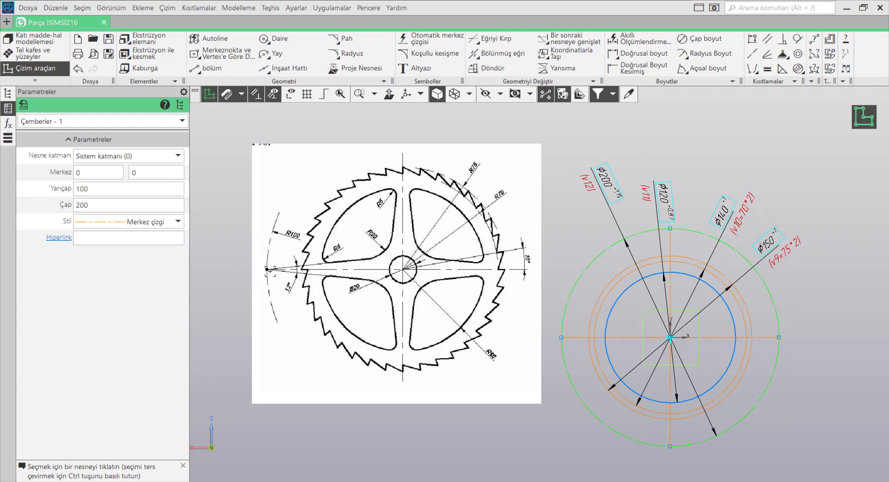
key(ctrl)
key(ctrl)
click(726, 145)
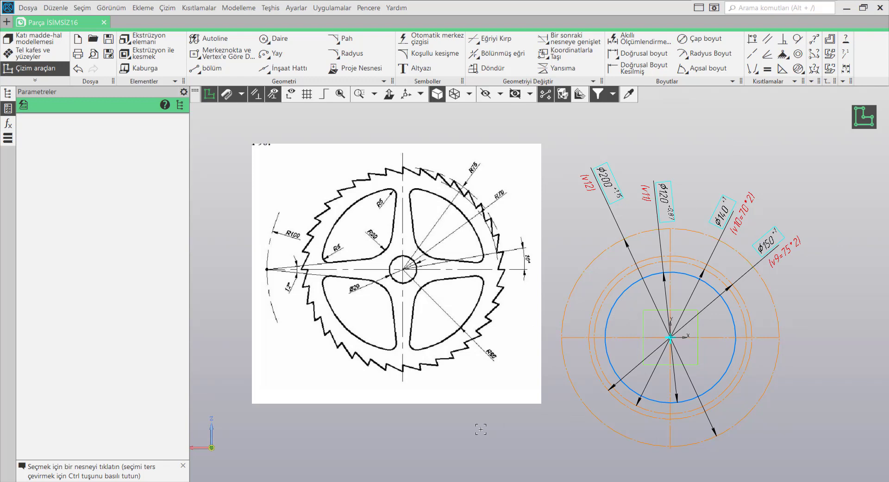
click(203, 73)
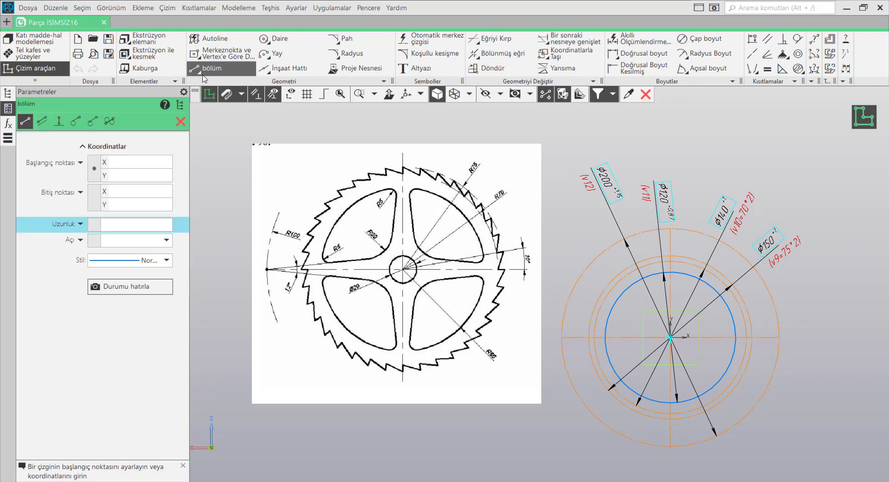
click(561, 337)
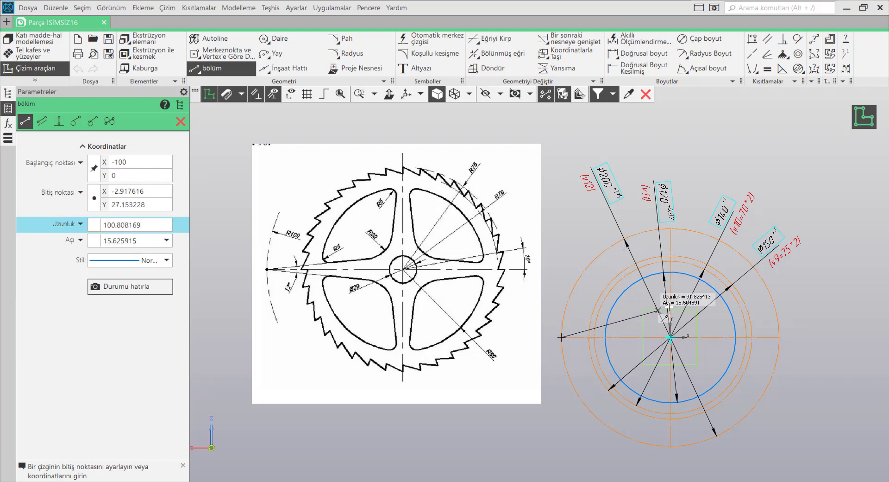
click(670, 307)
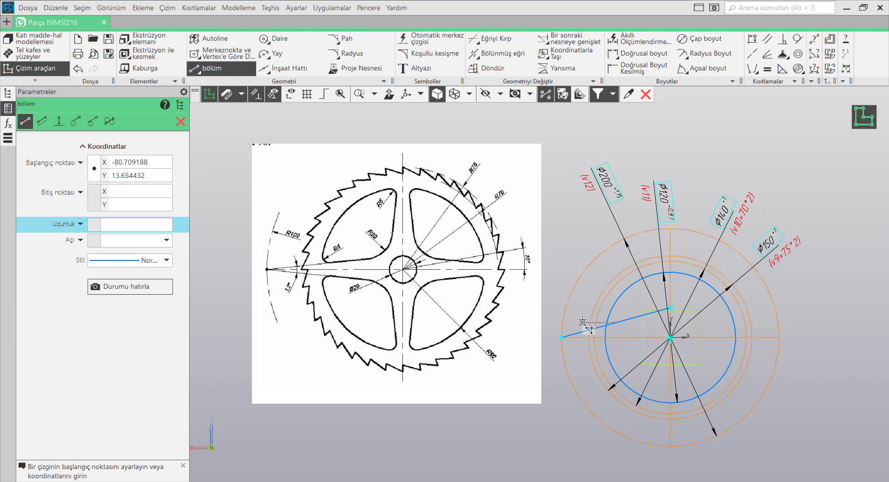
key(ctrl+z)
- Draw two connected lines from the outermost circle at (-100, 0) to about (-31, 21), and up to the circle's point at (0, 100)
click(636, 314)
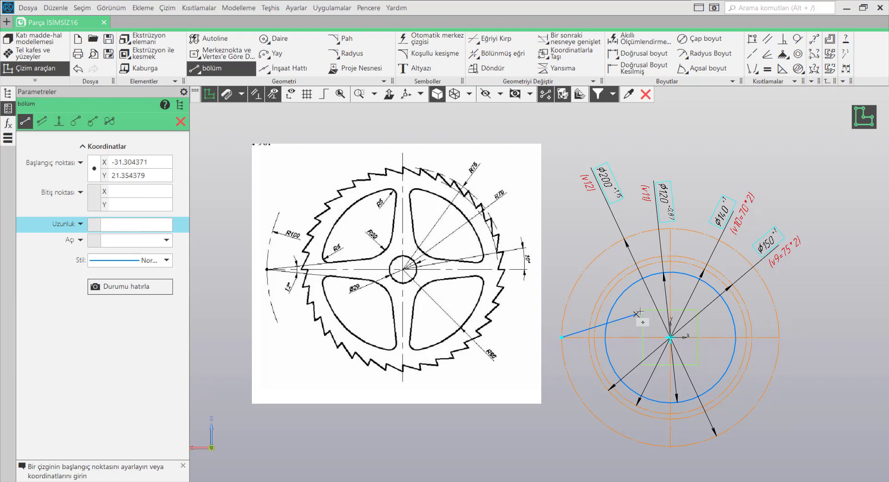
click(671, 228)
key(Escape)
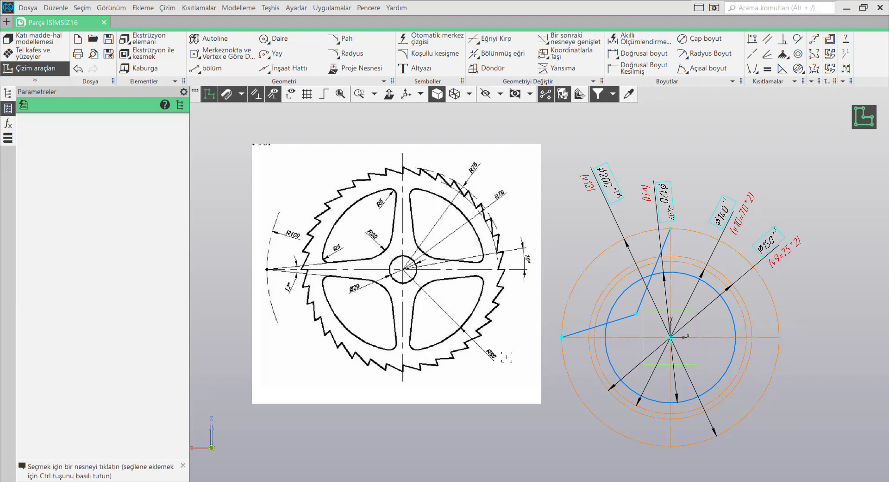
- Add a truncated angular dimension between the near-horizontal line and the horizontal centreline and set it to 12°
click(639, 39)
scroll(582, 341, up, 5)
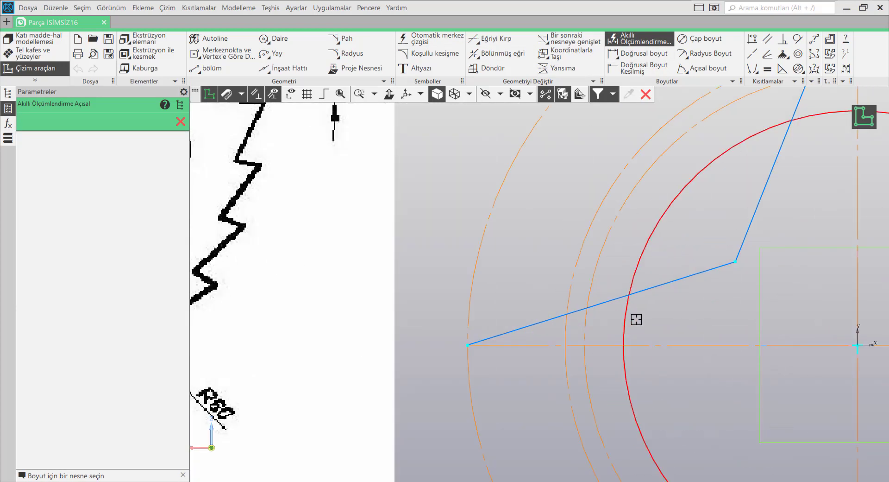
click(686, 278)
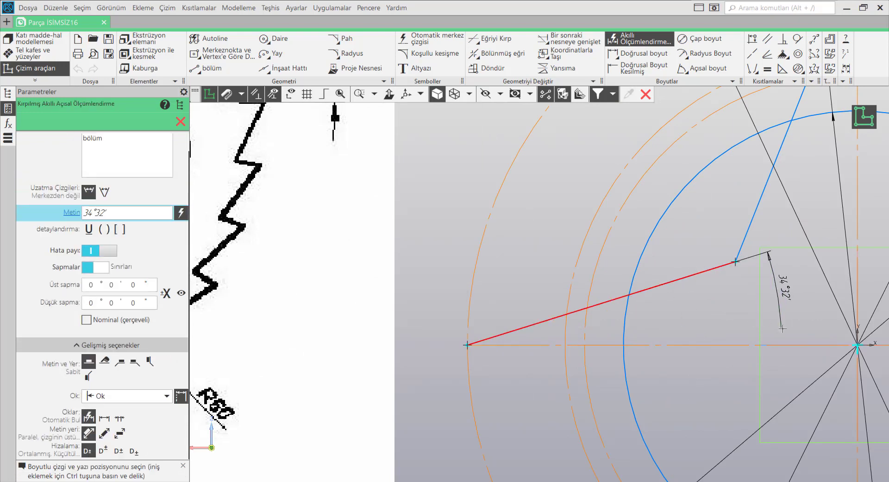
click(781, 294)
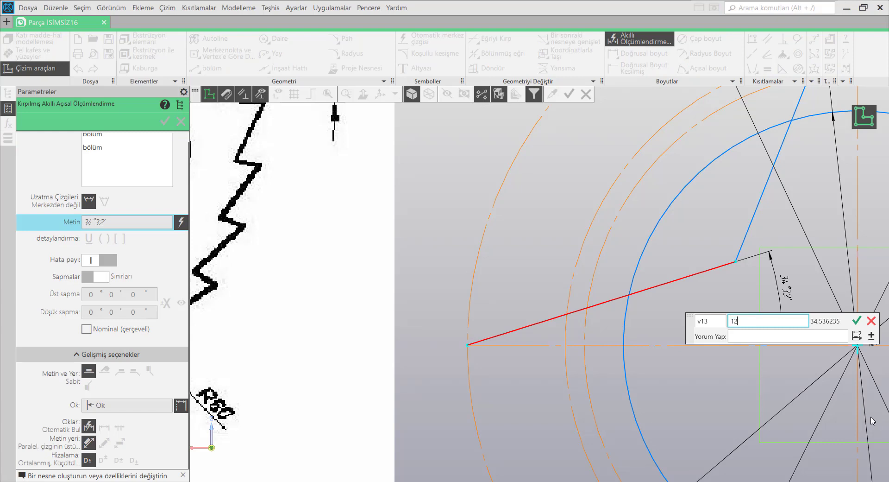
text(12)
key(Return)
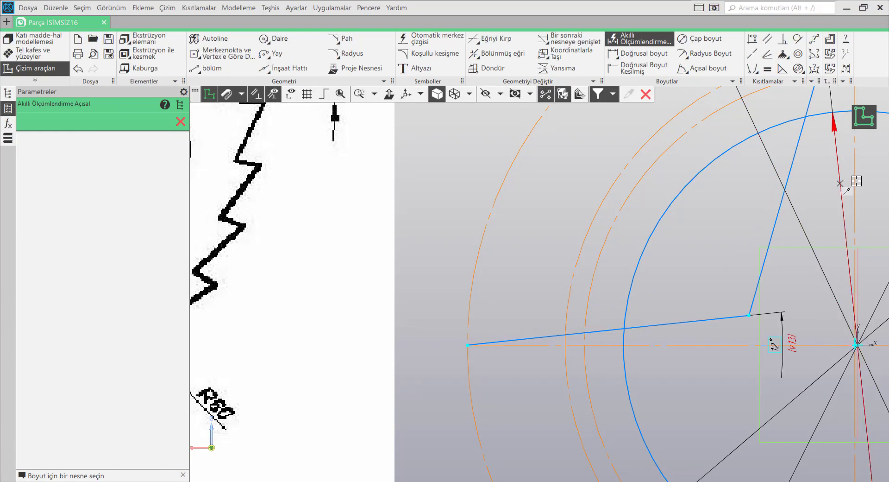
- Add a truncated angular dimension between the steep line and the vertical centreline and set it to 12°
click(855, 179)
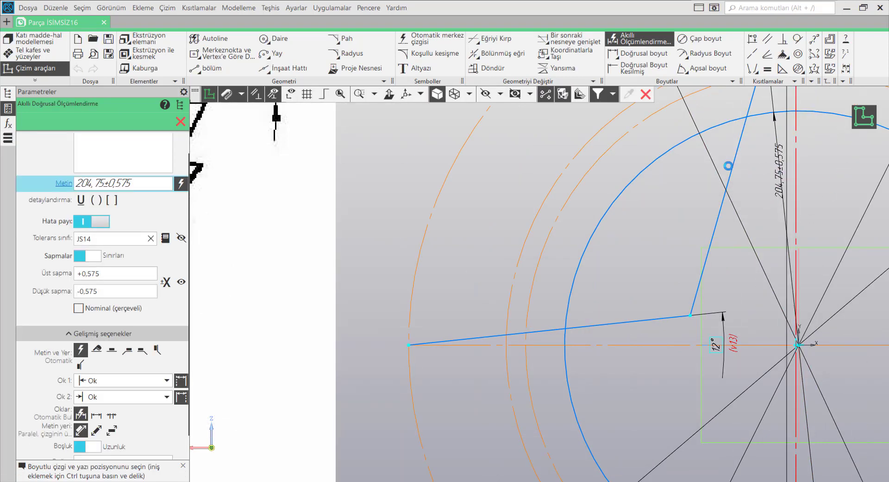
click(733, 167)
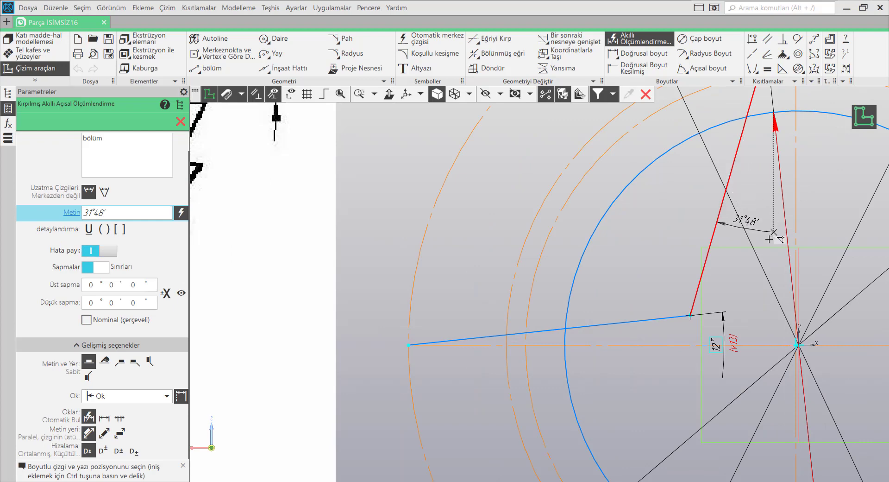
click(788, 260)
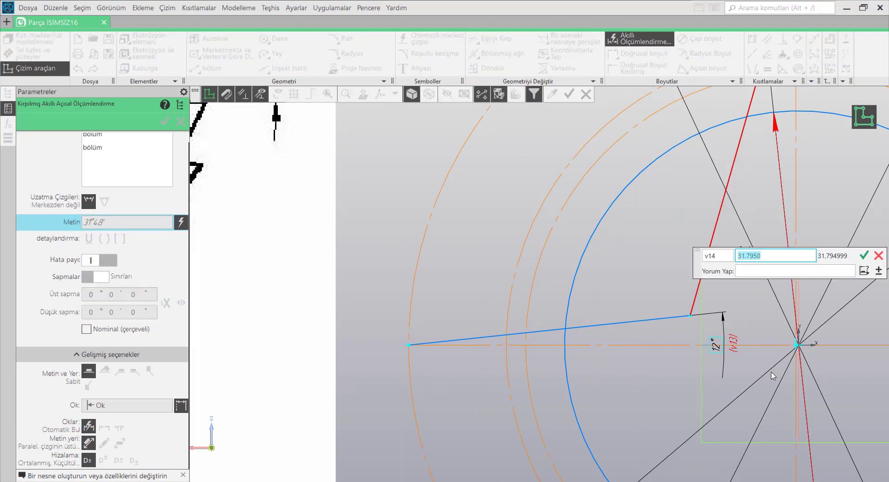
text(12)
key(Return)
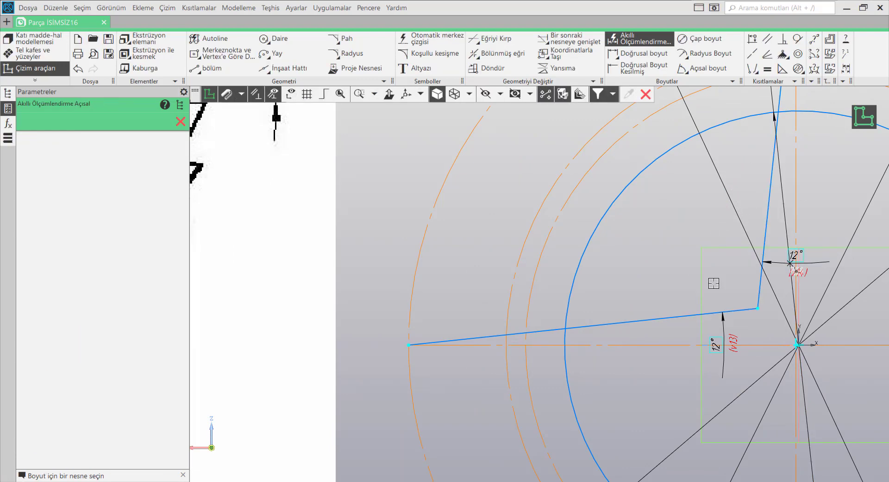
scroll(713, 283, down, 5)
key(Escape)
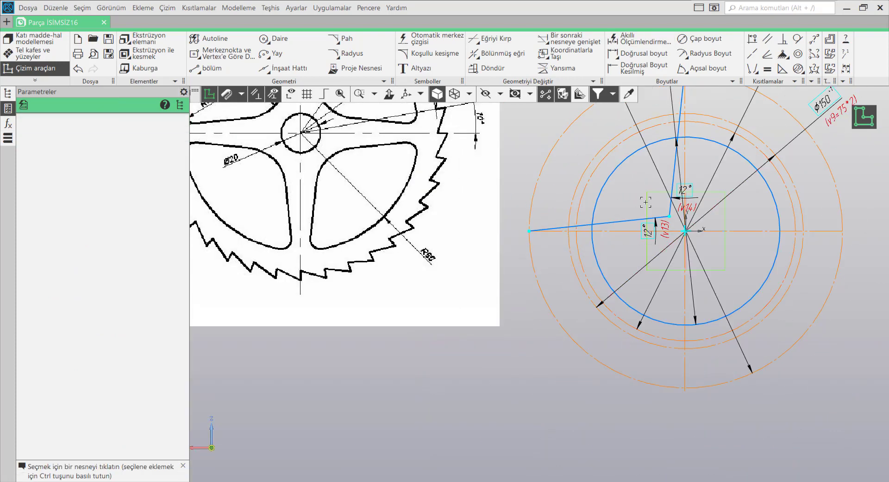
- Fillet the corner between the two 12° lines with a radius of 20
scroll(646, 201, down, 2)
scroll(651, 208, down, 2)
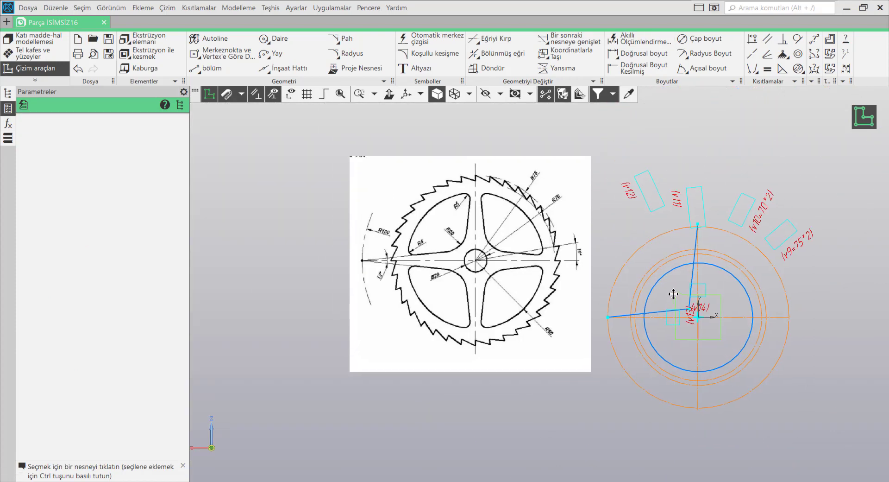
scroll(674, 294, up, 4)
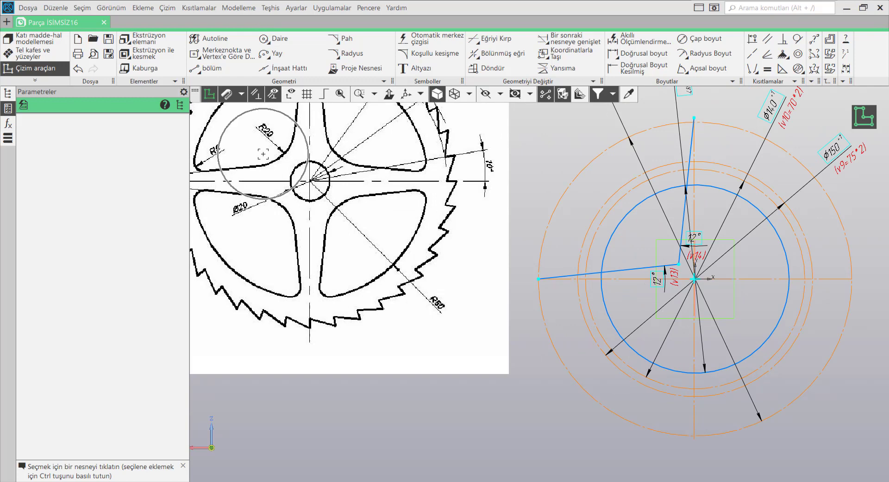
click(350, 53)
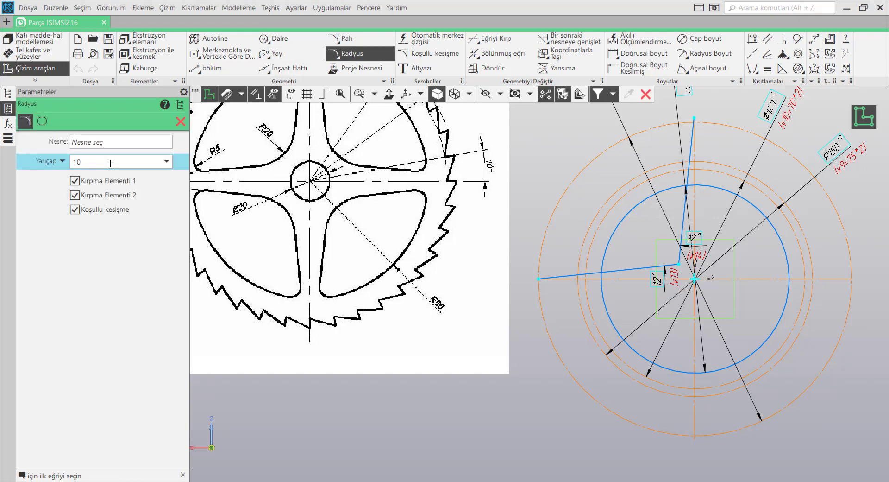
click(109, 163)
text(2)
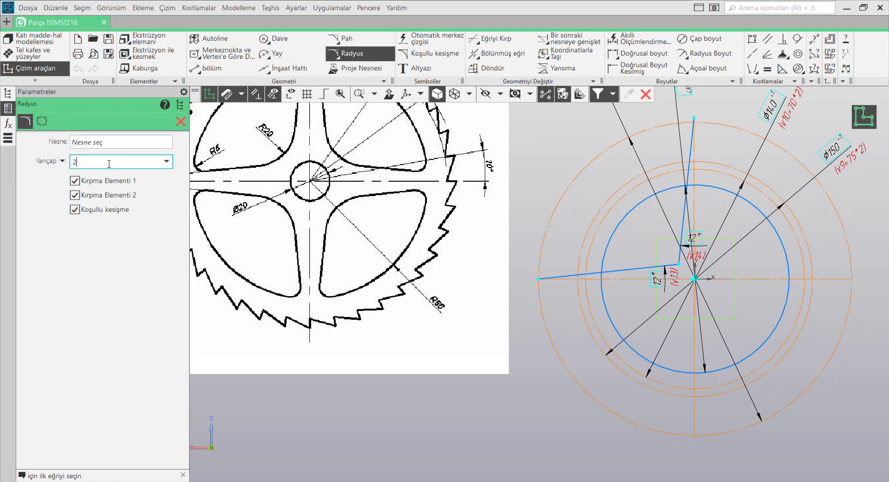
text(0)
key(Return)
click(667, 265)
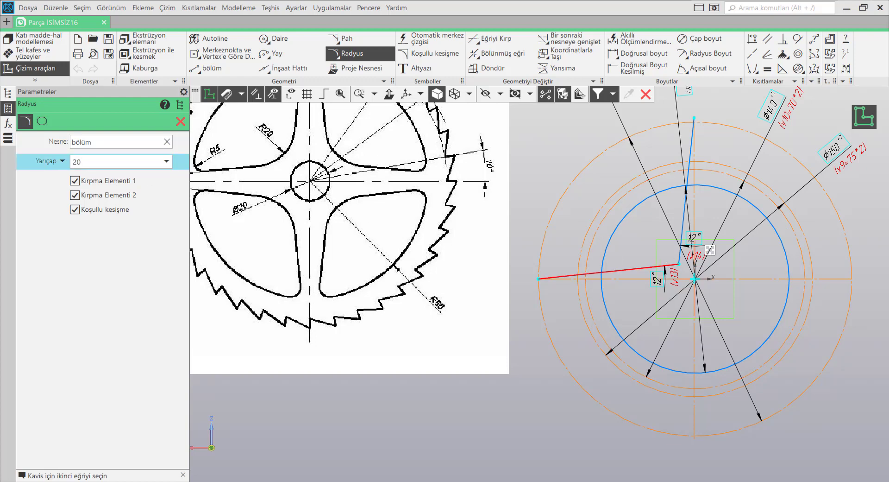
click(680, 246)
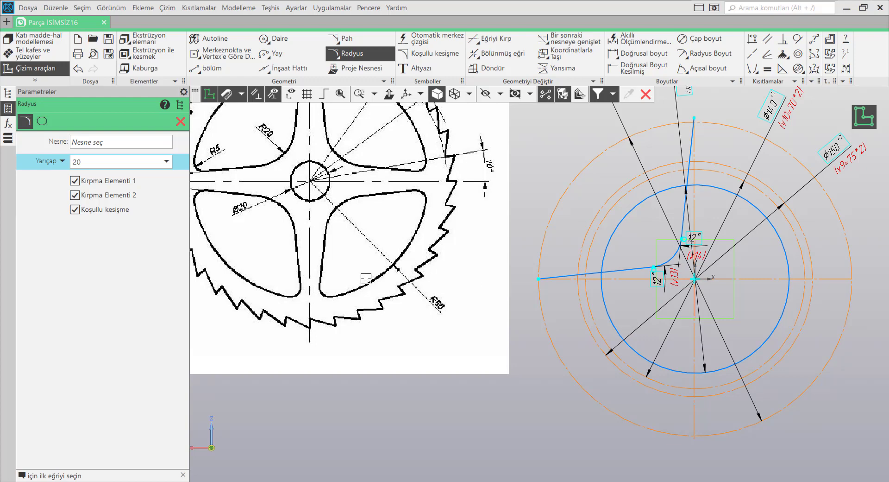
- Trim off the parts of the two 12° lines that extend beyond the inner solid circle
click(183, 122)
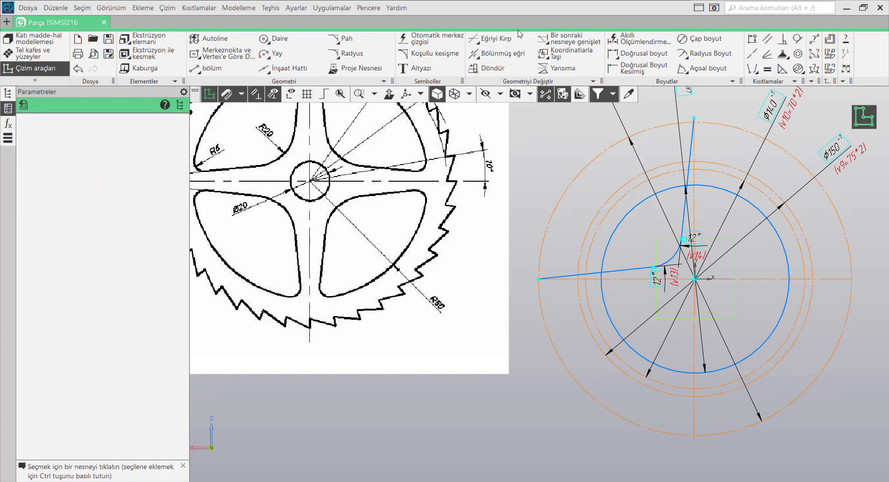
click(505, 41)
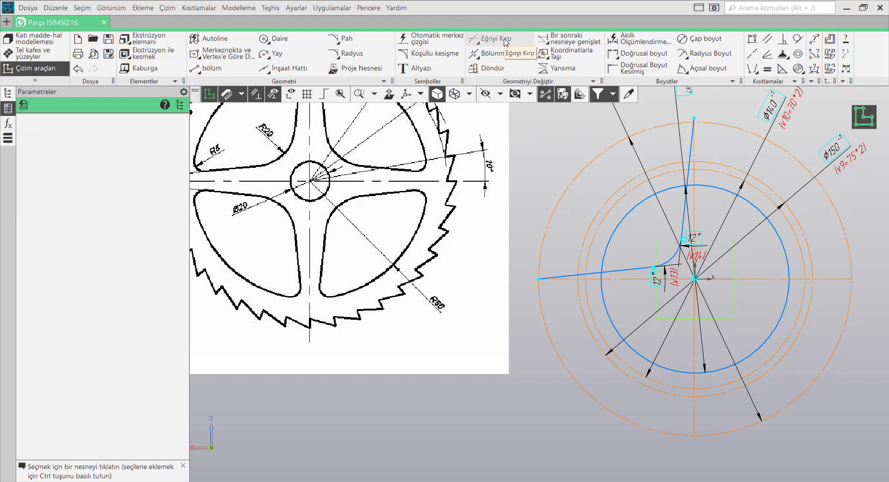
scroll(591, 252, up, 3)
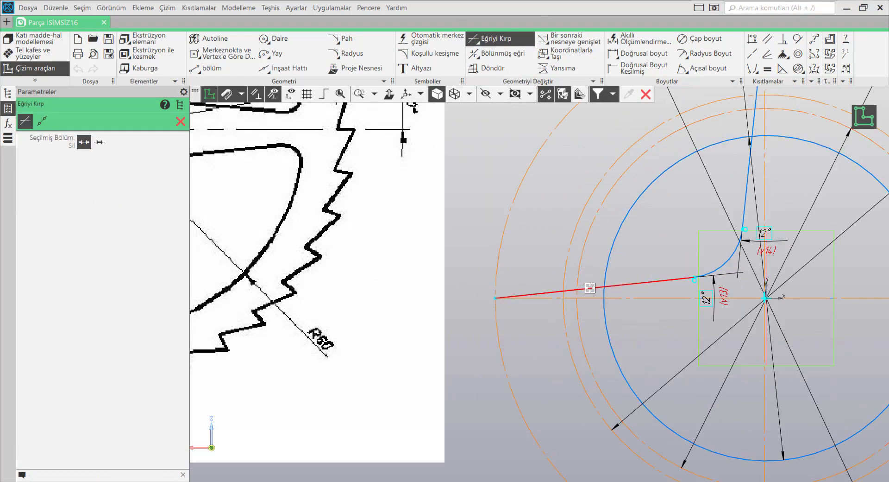
click(588, 287)
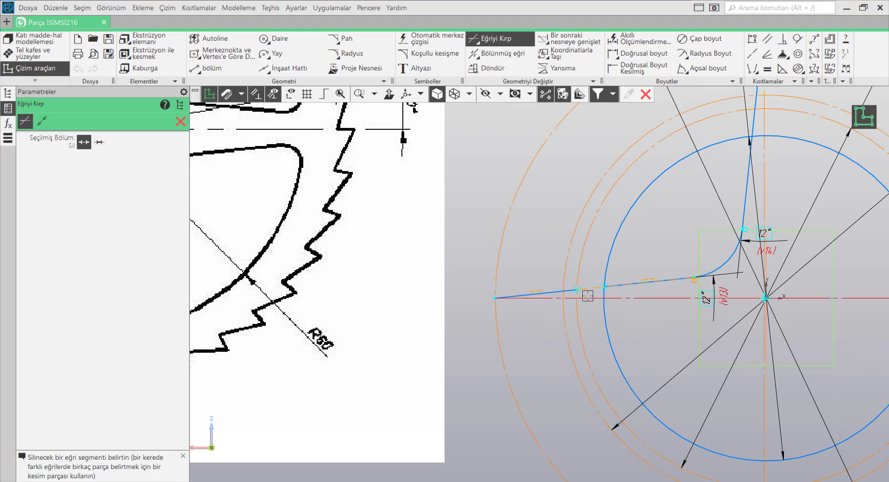
click(535, 293)
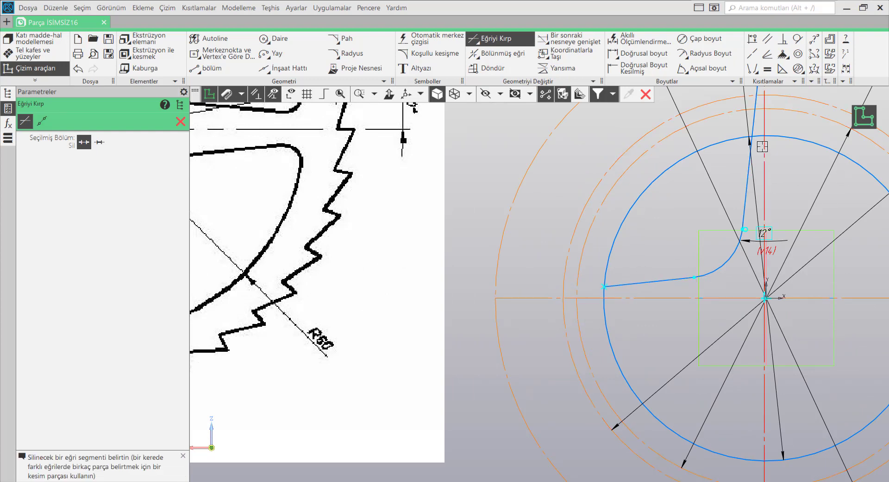
click(733, 167)
scroll(732, 166, down, 3)
scroll(679, 268, up, 8)
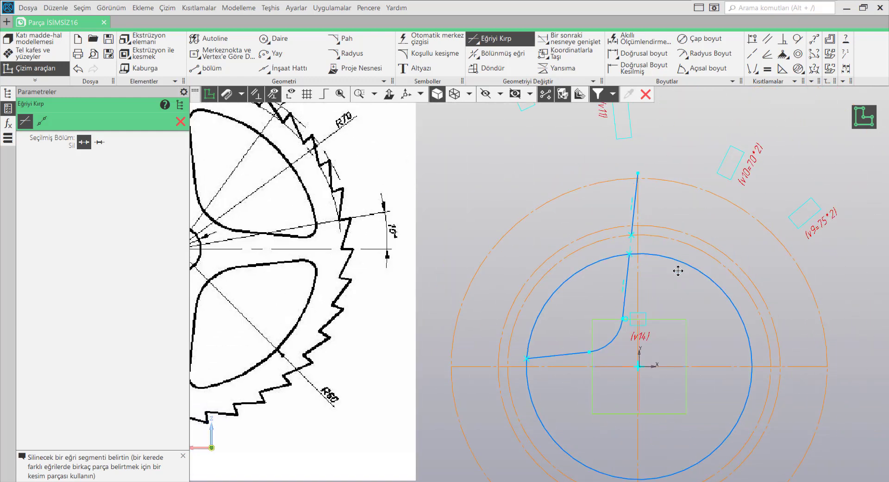
click(647, 194)
scroll(689, 207, down, 5)
scroll(630, 306, up, 3)
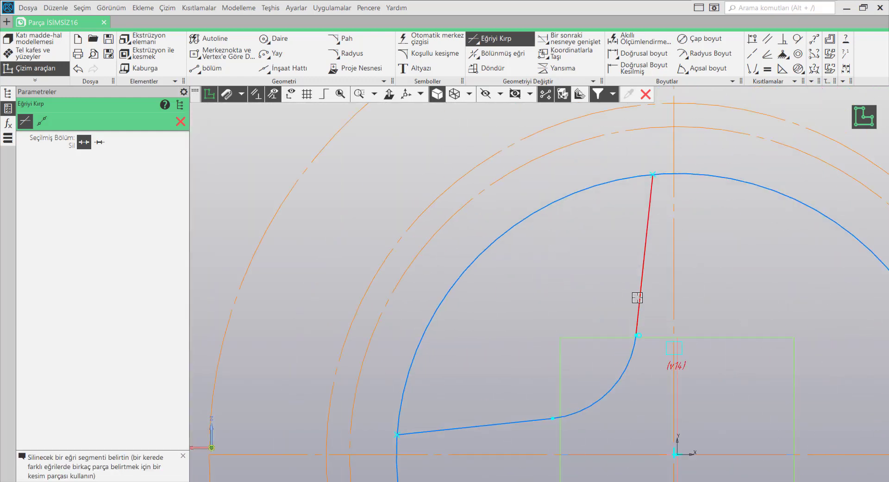
- Trim the inner solid circle so that only the arc between the two 12° lines remains, closing the upper-left window
scroll(655, 204, down, 3)
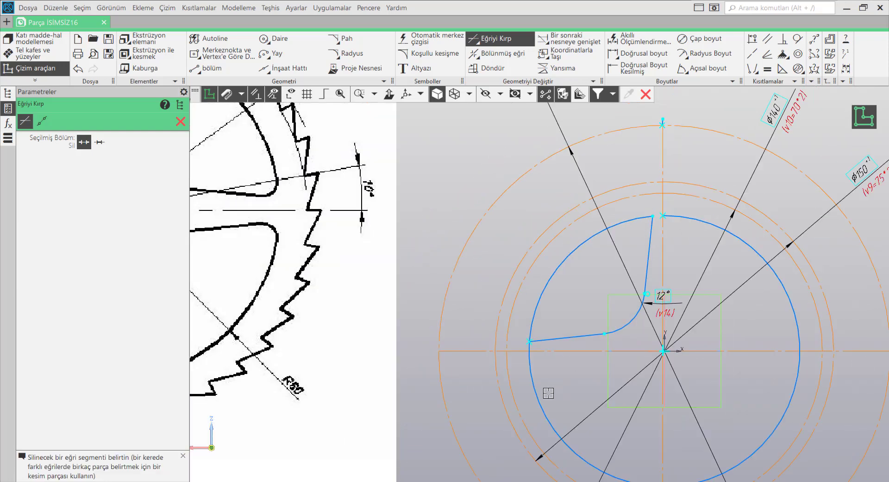
scroll(533, 324, up, 5)
scroll(645, 291, down, 6)
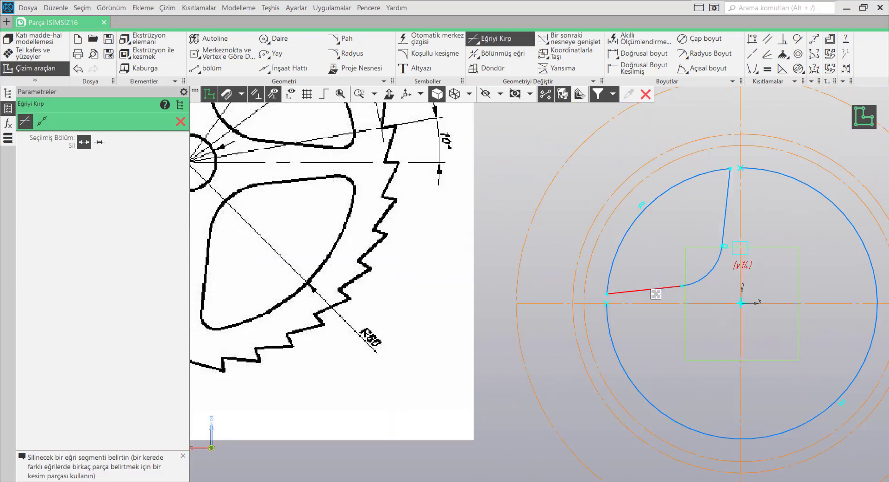
mouse_move(479, 248)
middle_down()
mouse_move(507, 280)
mouse_move(554, 296)
middle_up()
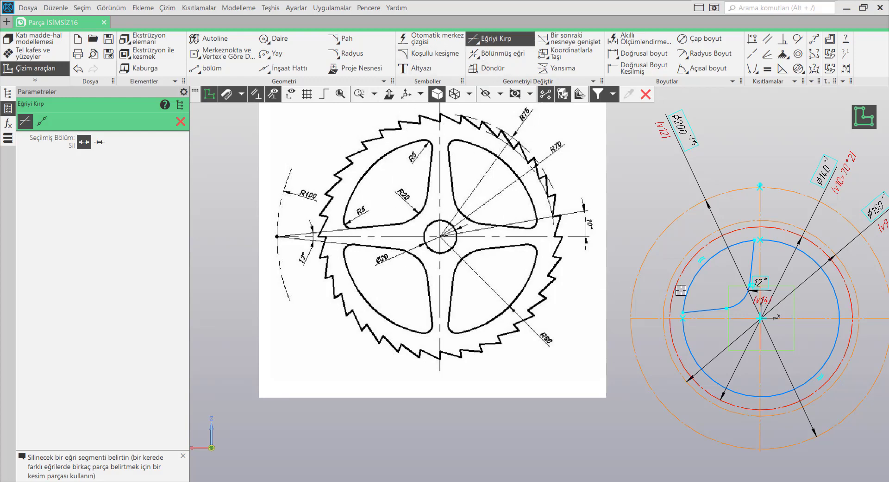
middle_drag(753, 338, 619, 285)
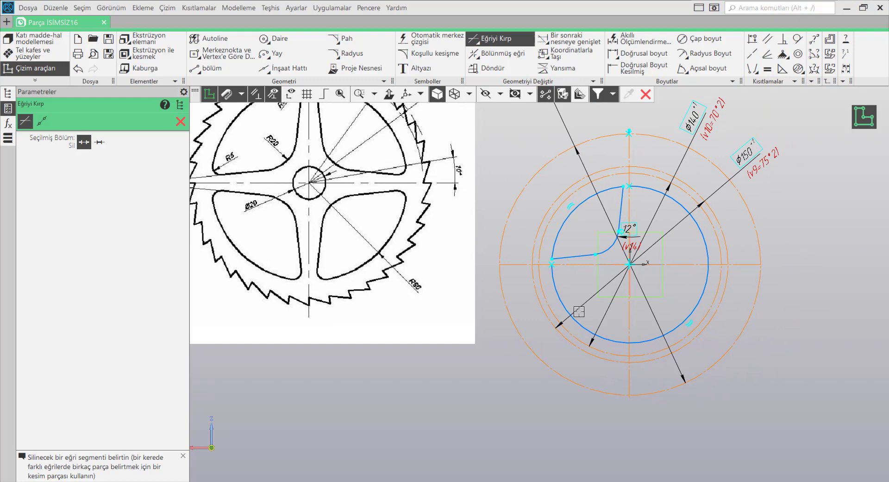
click(562, 293)
click(670, 325)
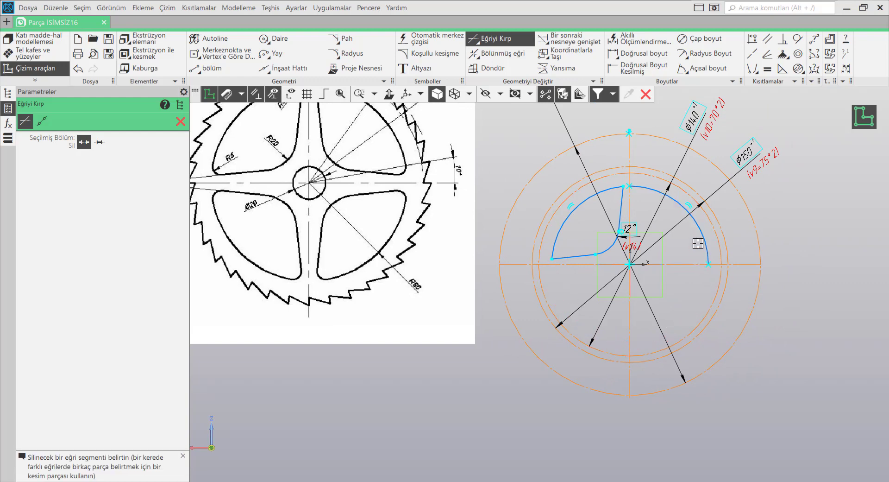
click(703, 240)
scroll(567, 231, up, 4)
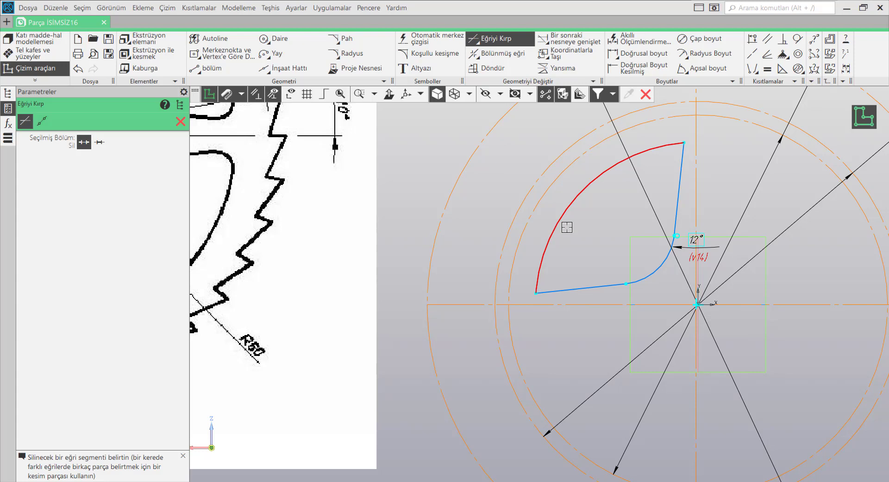
- Fillet both corners where the window's outer arc meets the straight lines with a radius of 5
scroll(455, 354, down, 5)
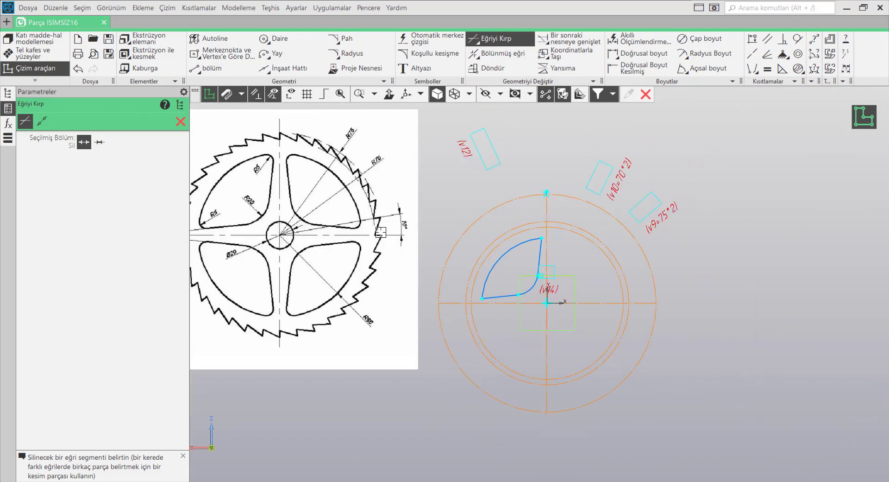
scroll(357, 277, up, 2)
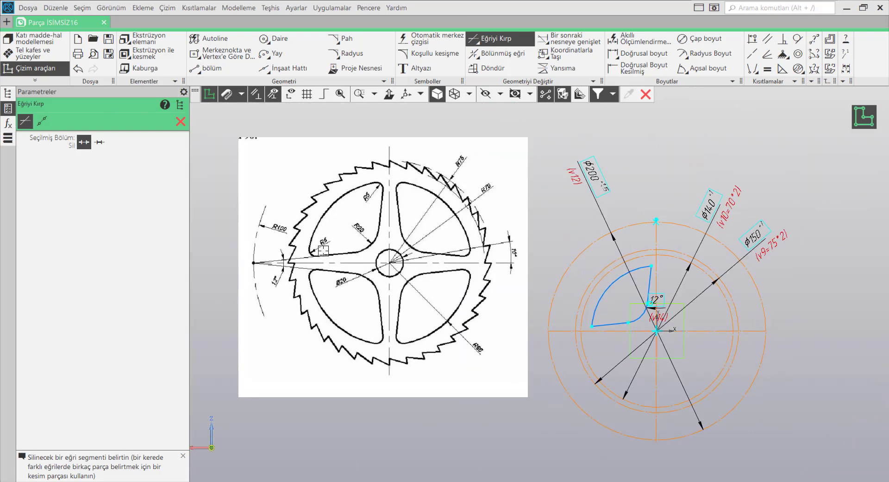
click(360, 58)
click(122, 159)
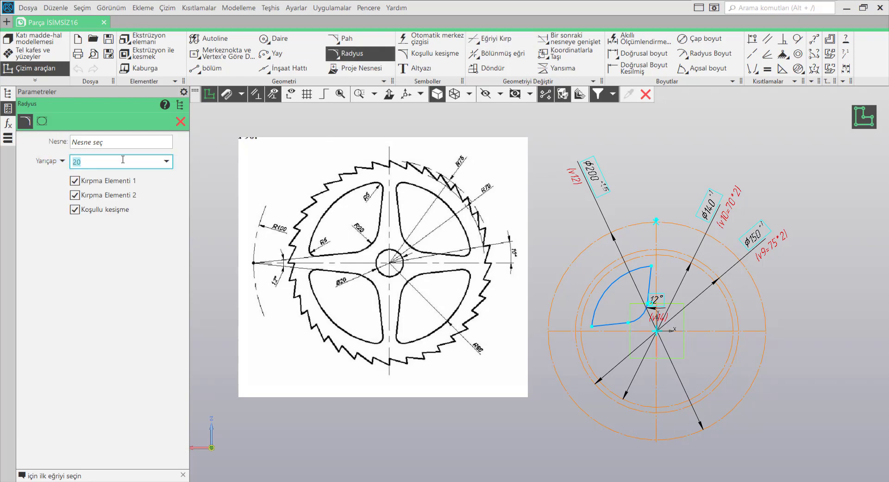
key(Return)
scroll(653, 284, up, 5)
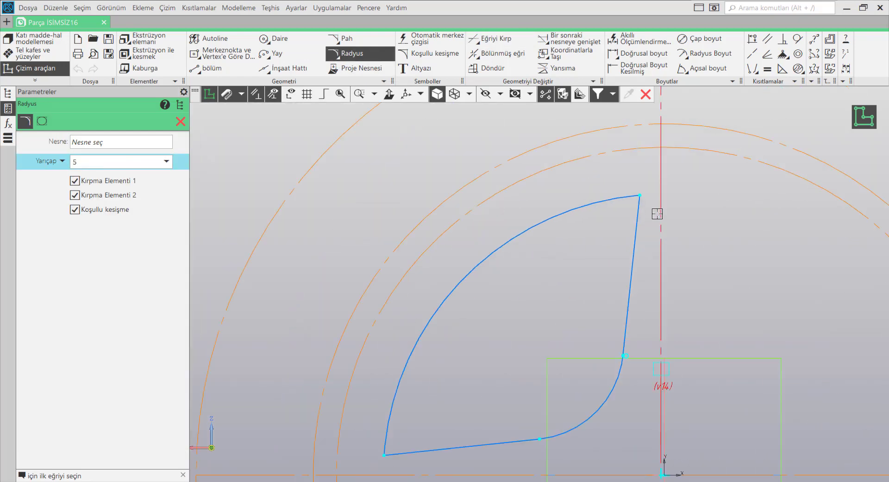
click(636, 218)
click(626, 196)
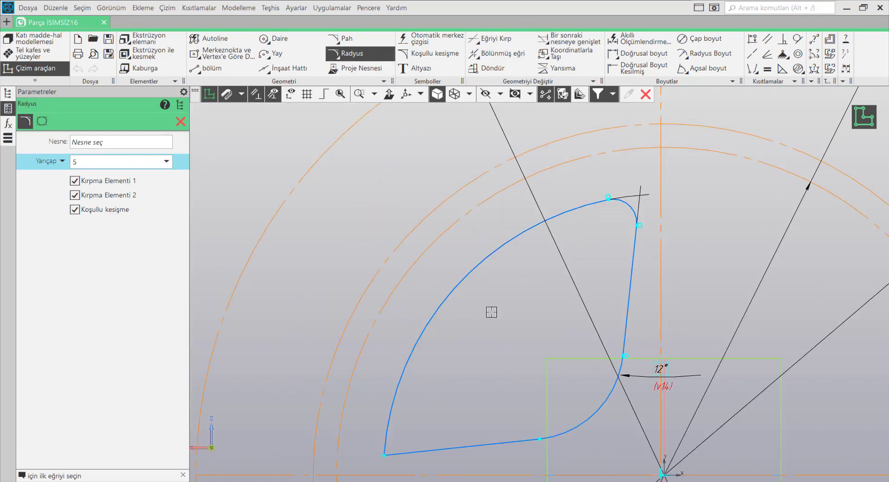
click(460, 447)
click(384, 432)
scroll(457, 369, down, 5)
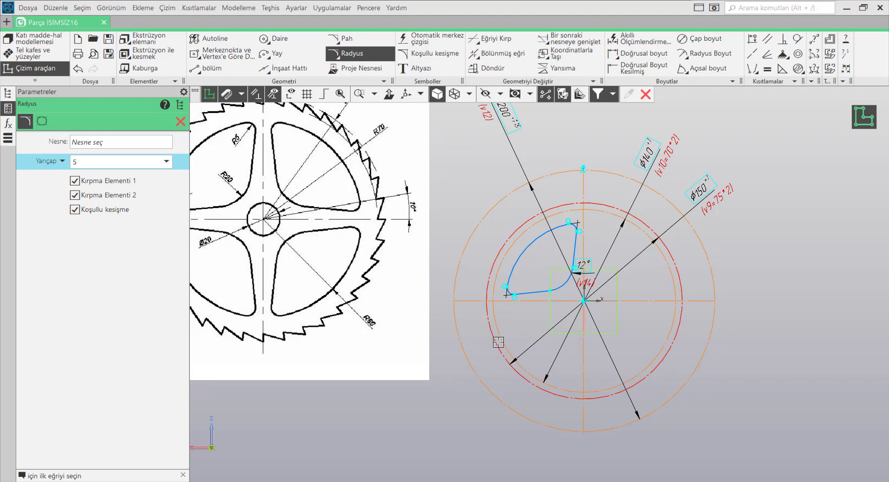
scroll(457, 369, down, 3)
scroll(704, 313, up, 2)
scroll(703, 313, up, 2)
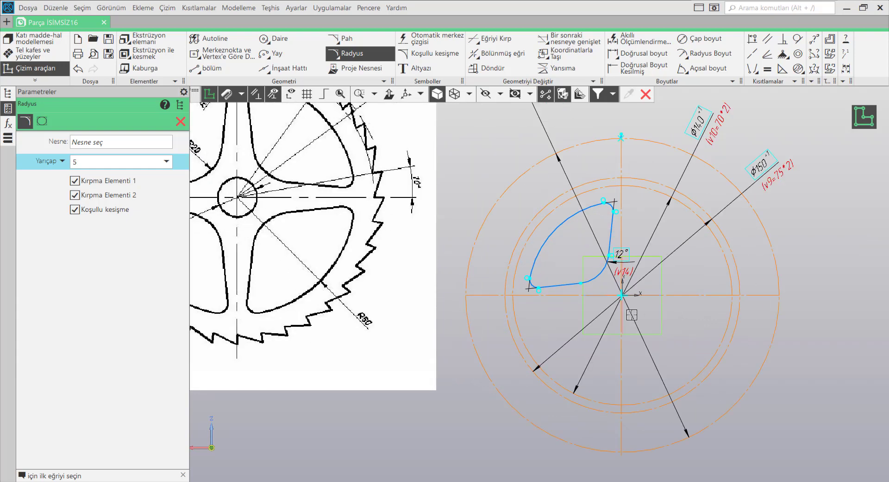
scroll(598, 220, down, 2)
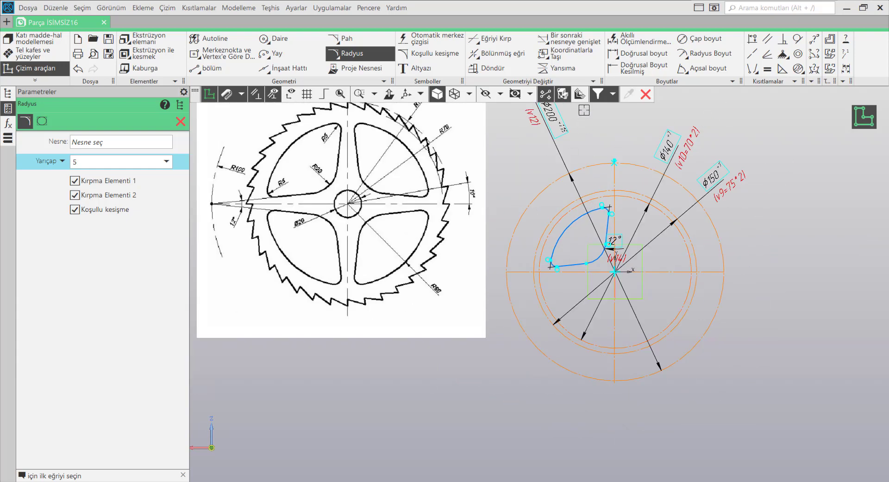
click(346, 55)
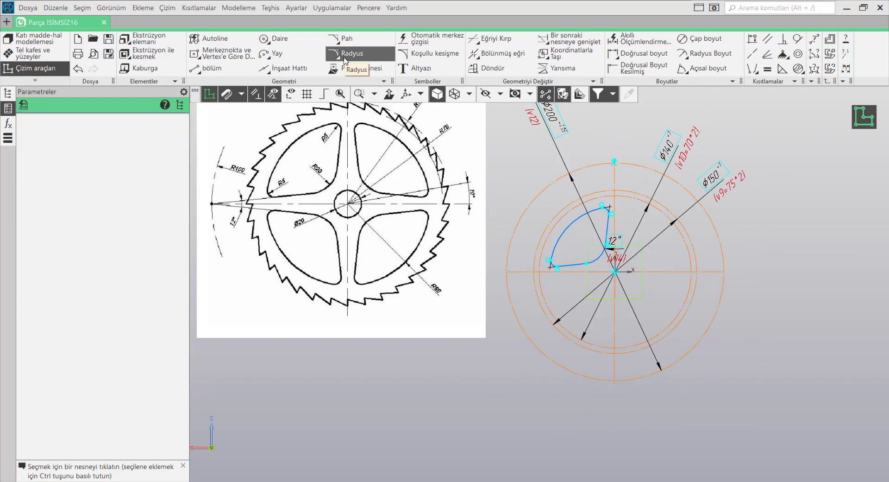
- Mirror the six-segment contour of the upper-left window about the vertical centreline, keeping the source objects
click(553, 72)
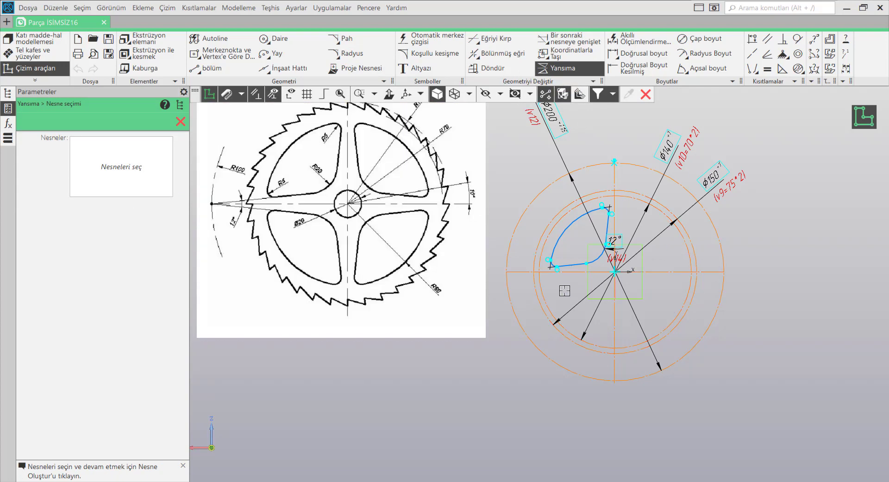
scroll(571, 291, up, 3)
click(531, 253)
click(537, 240)
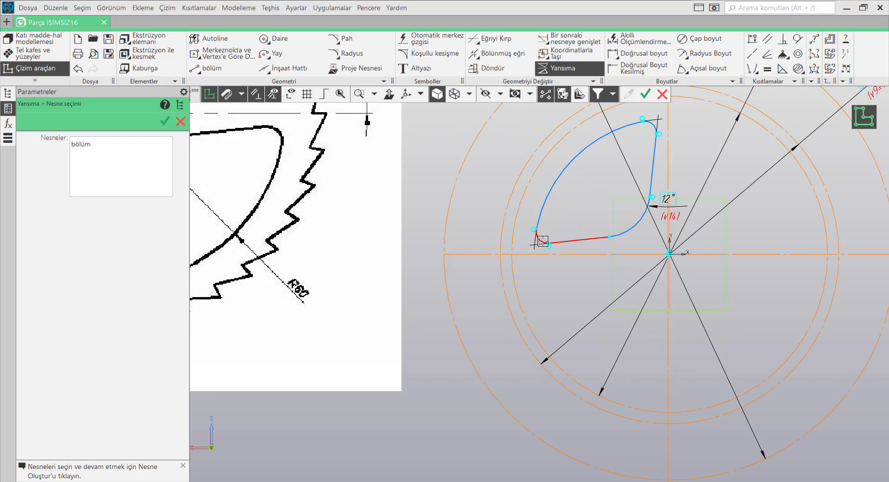
click(631, 233)
click(655, 153)
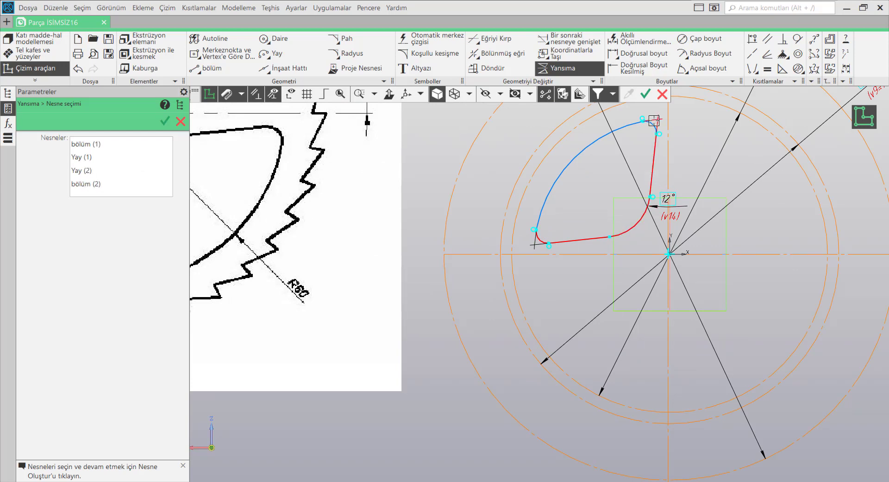
click(627, 128)
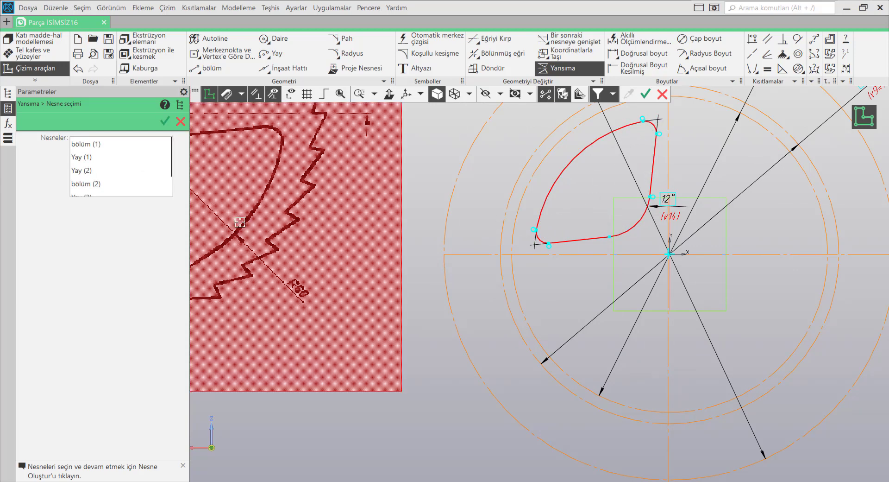
click(164, 120)
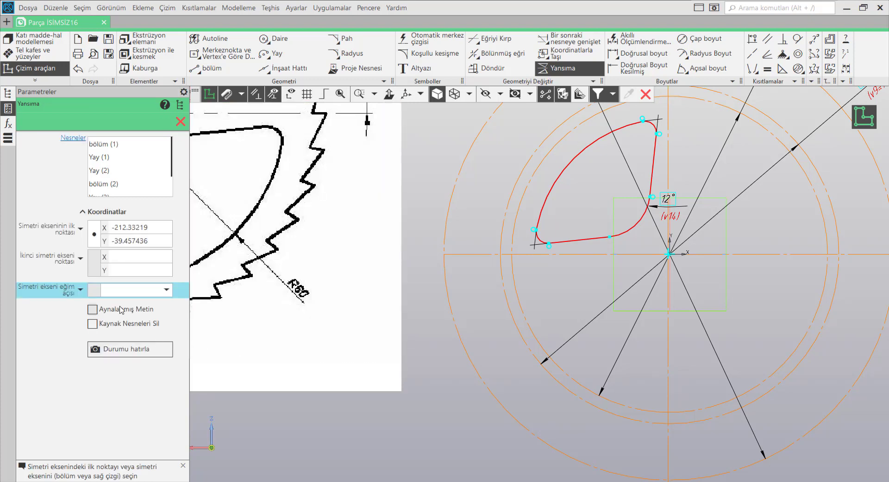
click(668, 157)
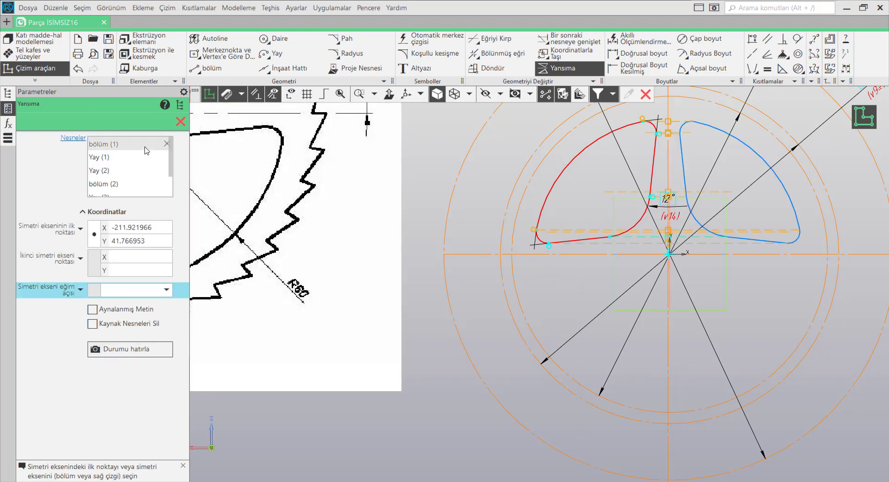
click(180, 121)
scroll(597, 195, down, 5)
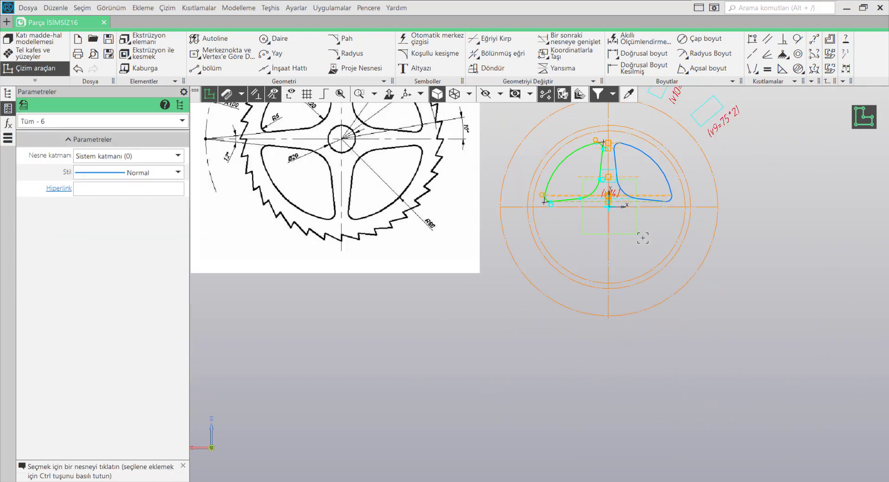
click(789, 335)
click(813, 308)
middle_drag(814, 307, 718, 382)
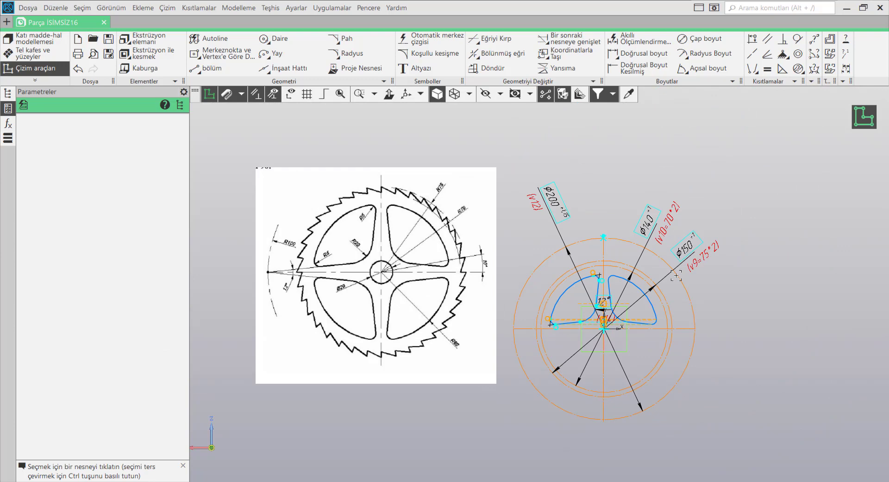
- Mirror the contours of both upper windows about the horizontal centreline, leaving out the construction circles and keeping the source objects
click(562, 70)
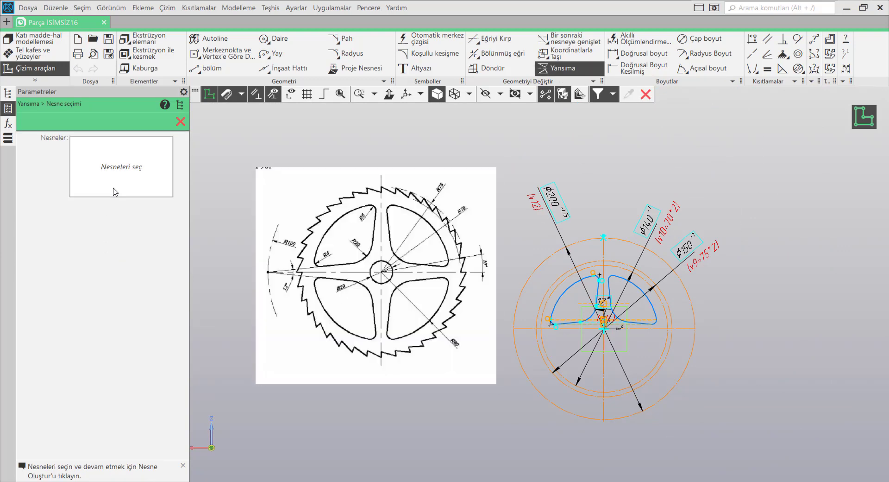
scroll(547, 276, up, 4)
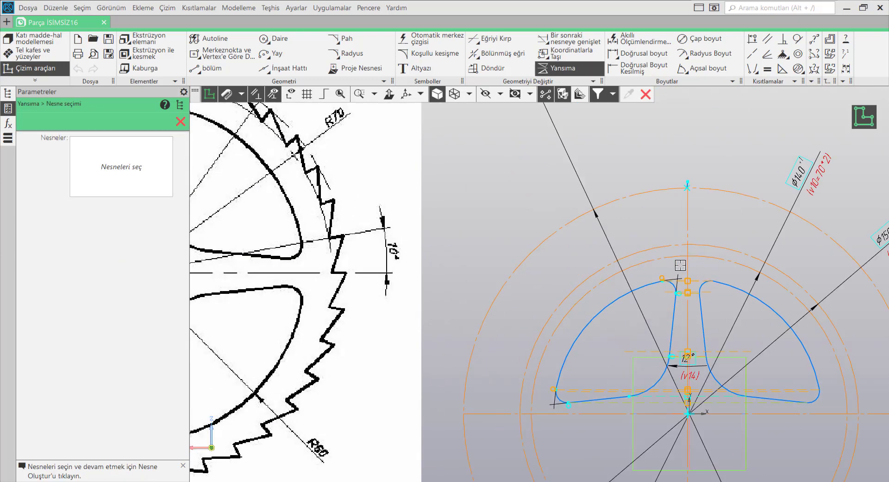
click(680, 265)
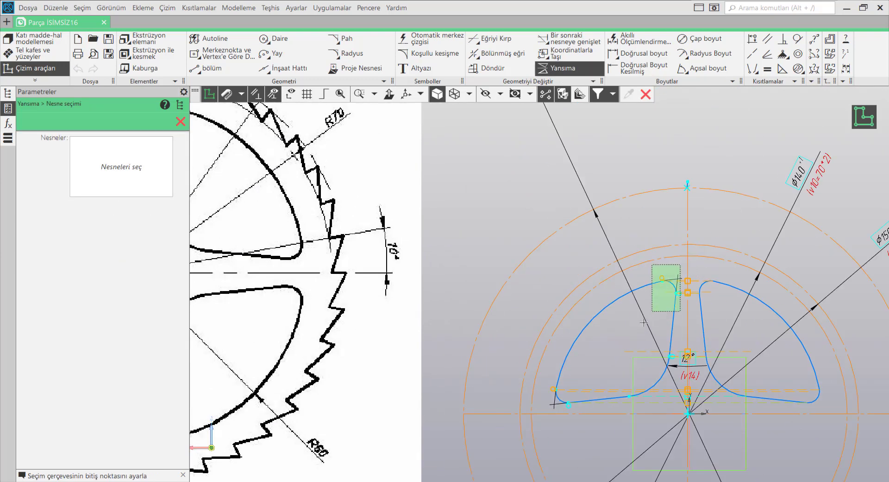
click(594, 399)
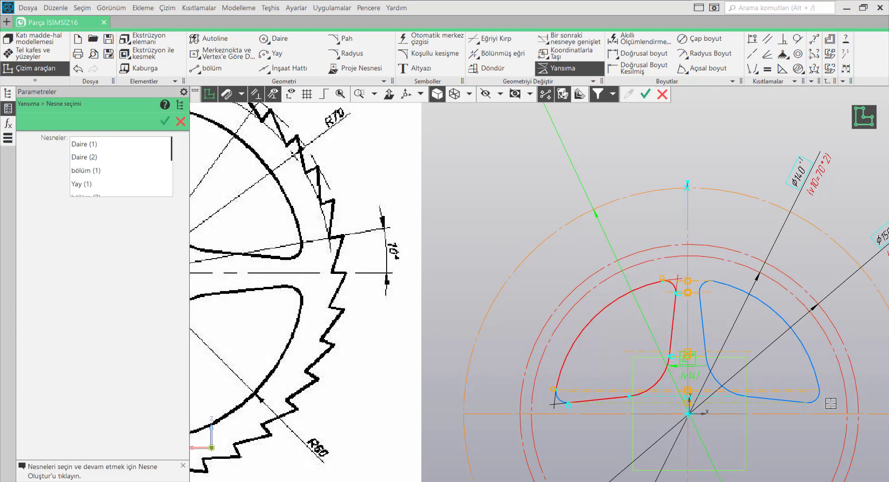
middle_drag(831, 402, 811, 403)
click(814, 401)
click(676, 277)
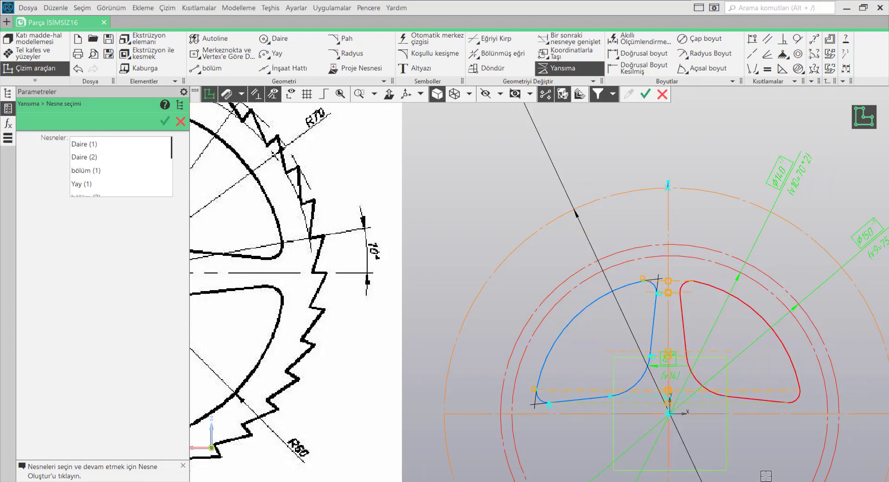
click(597, 407)
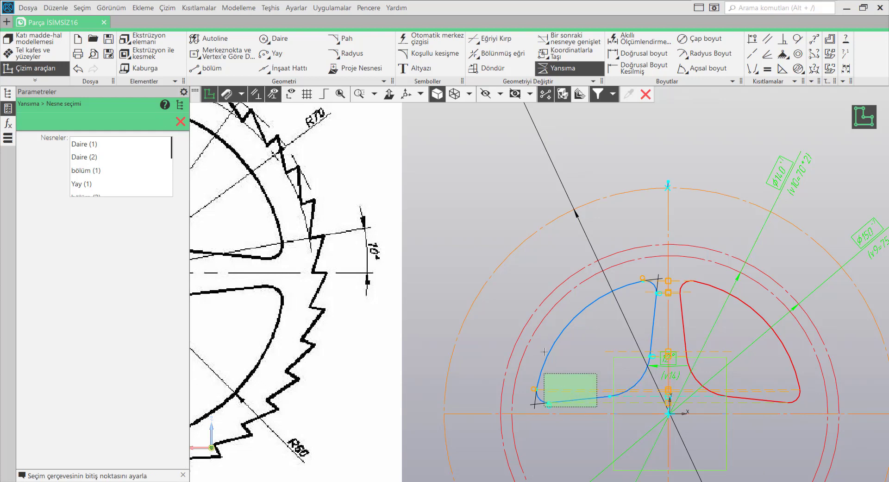
click(541, 310)
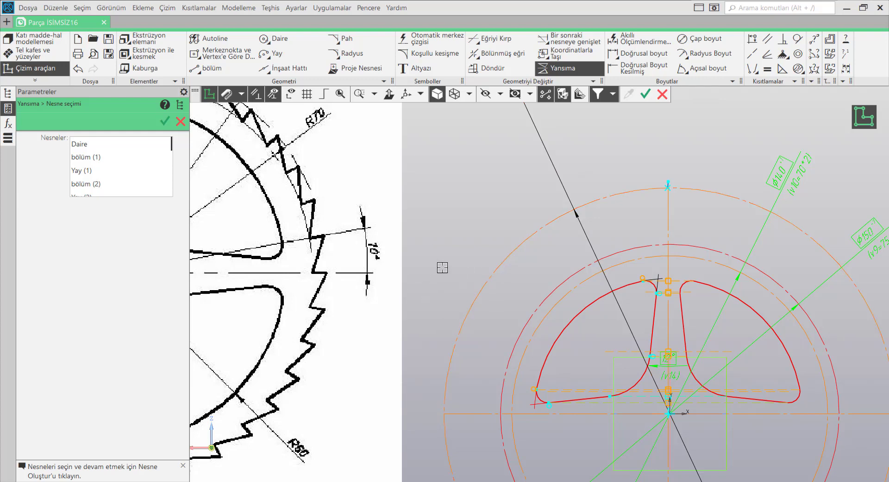
click(637, 244)
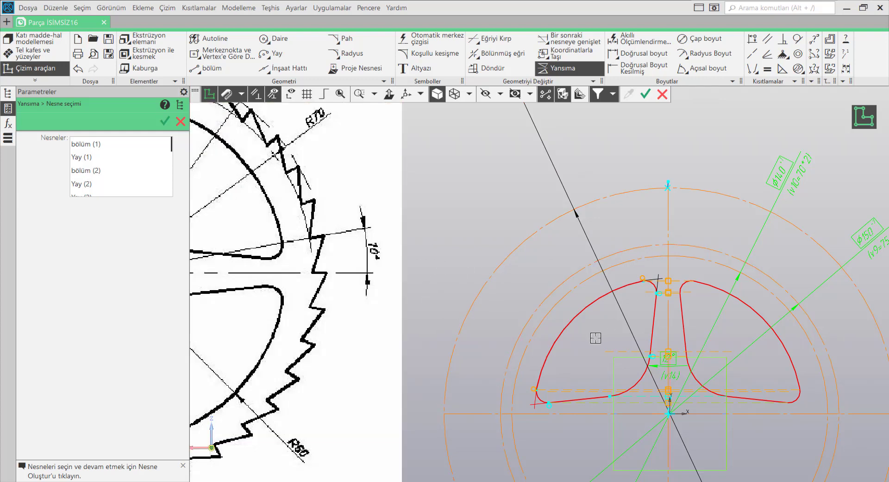
scroll(652, 276, down, 4)
scroll(691, 392, up, 3)
scroll(691, 393, up, 1)
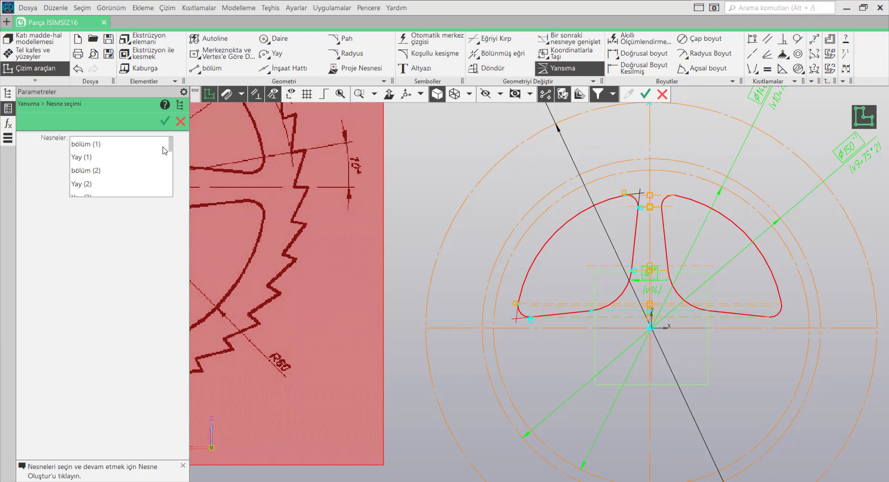
click(165, 121)
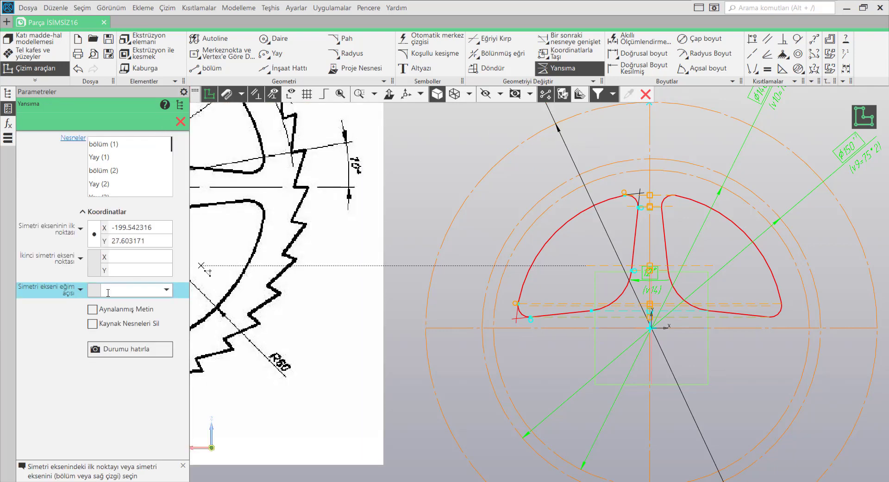
click(463, 328)
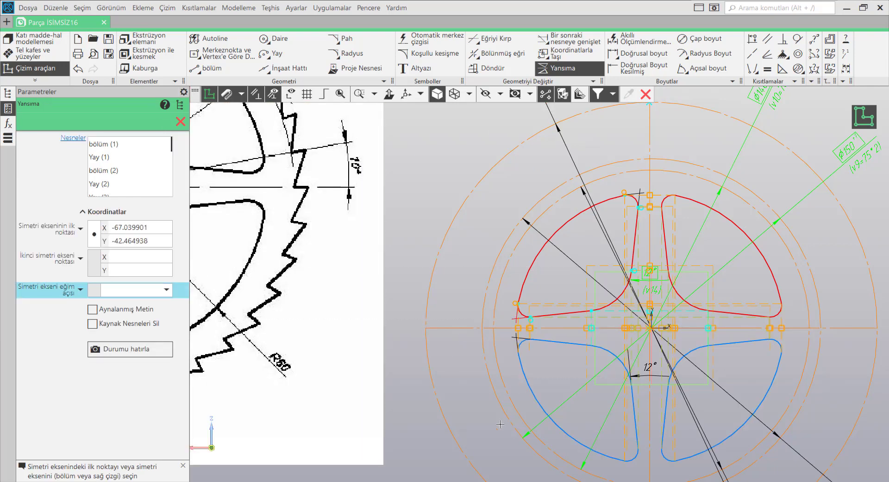
key(Escape)
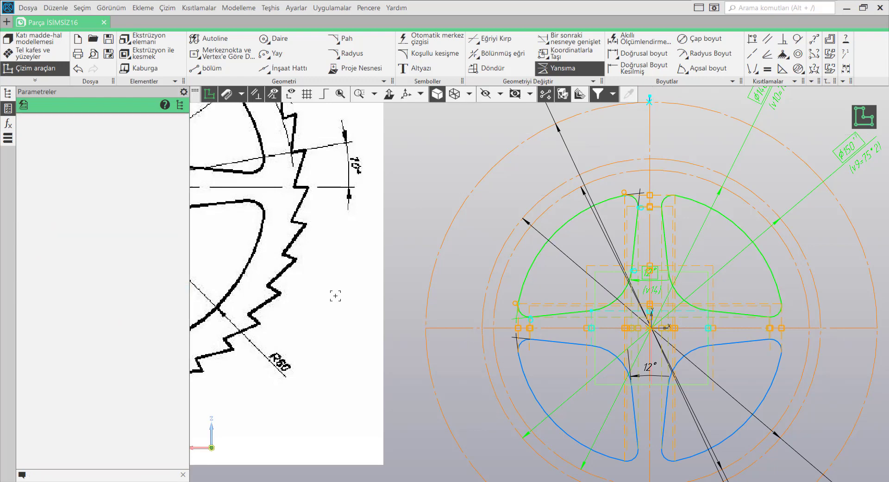
scroll(635, 260, down, 4)
key(Escape)
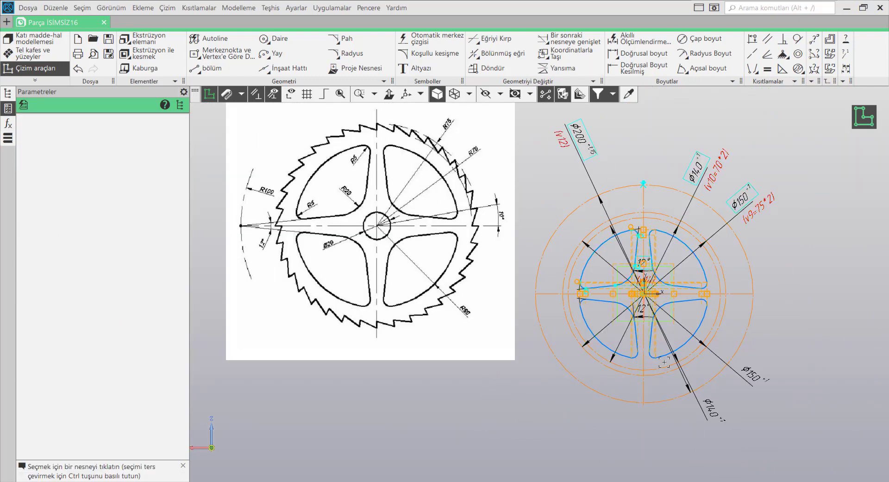
- Hide the constraint symbols in the sketch, keeping parametric mode on
scroll(664, 362, up, 2)
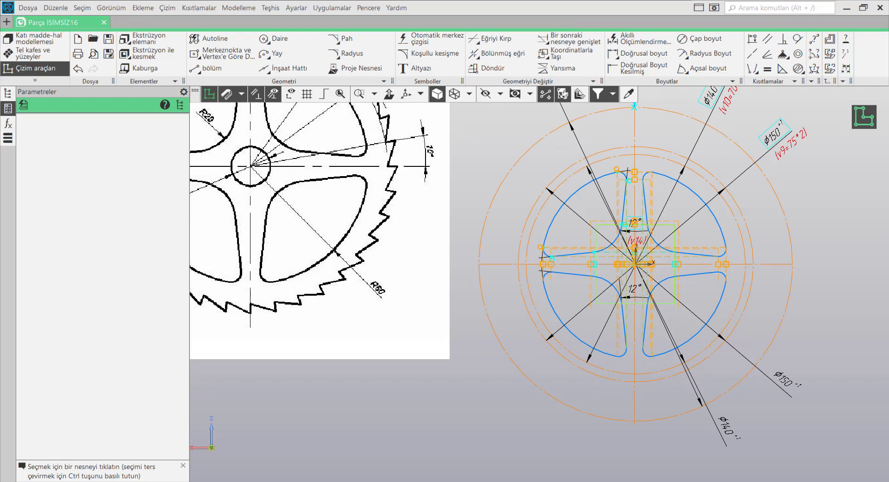
click(274, 95)
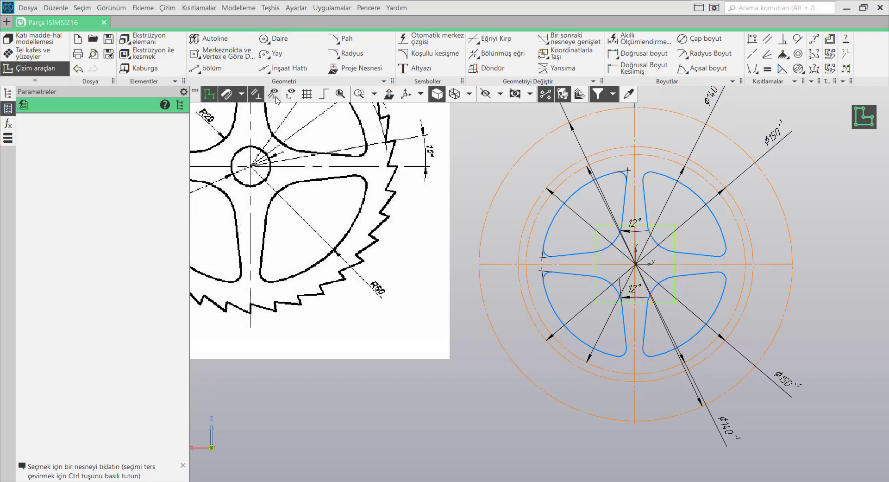
click(274, 96)
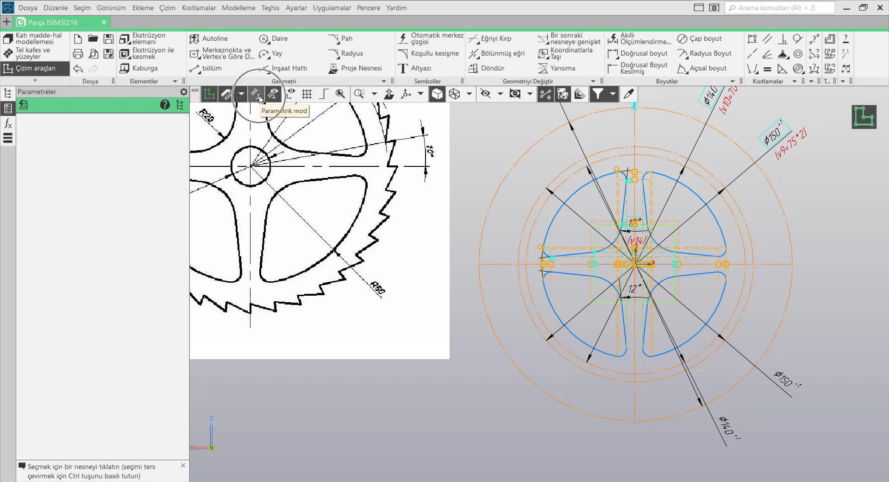
click(260, 97)
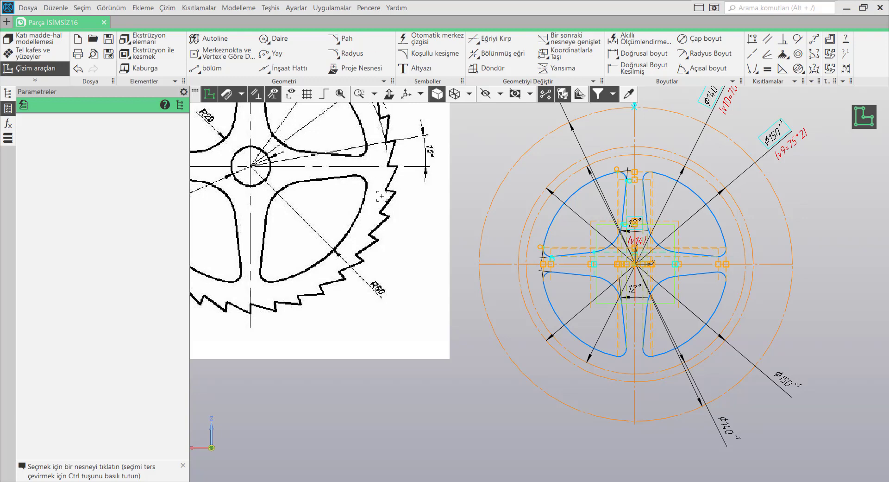
click(273, 94)
- Draw a solid circle centred on the origin for the blade's centre hole
scroll(578, 275, up, 3)
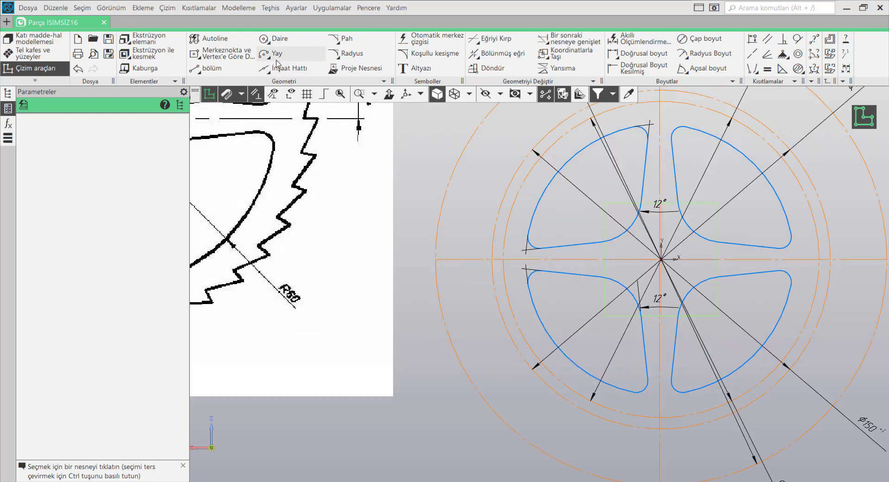
click(271, 39)
click(661, 260)
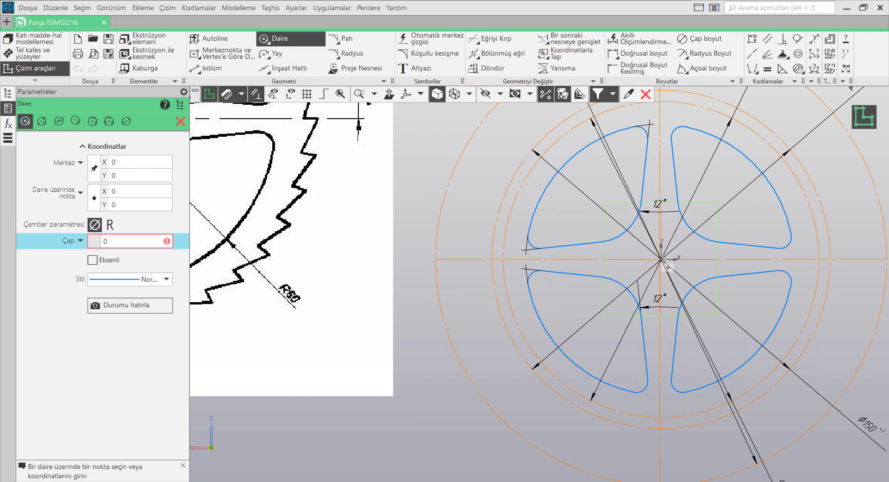
click(670, 289)
scroll(500, 286, down, 2)
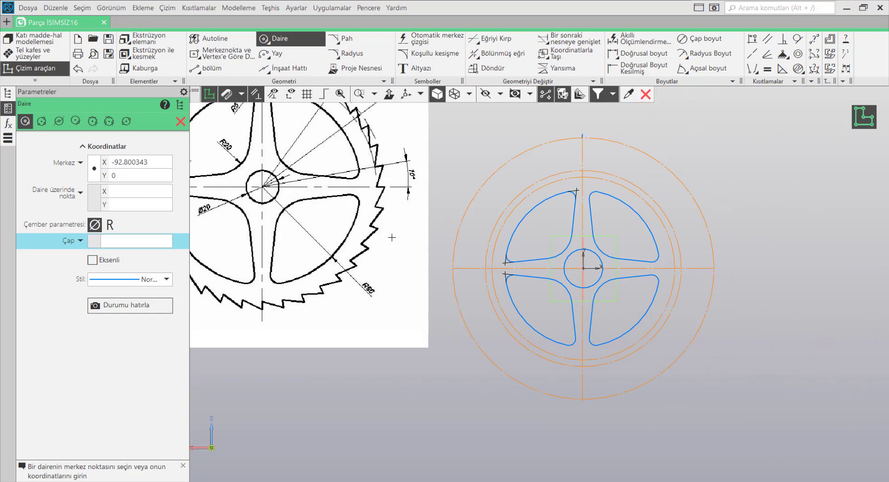
scroll(268, 200, down, 2)
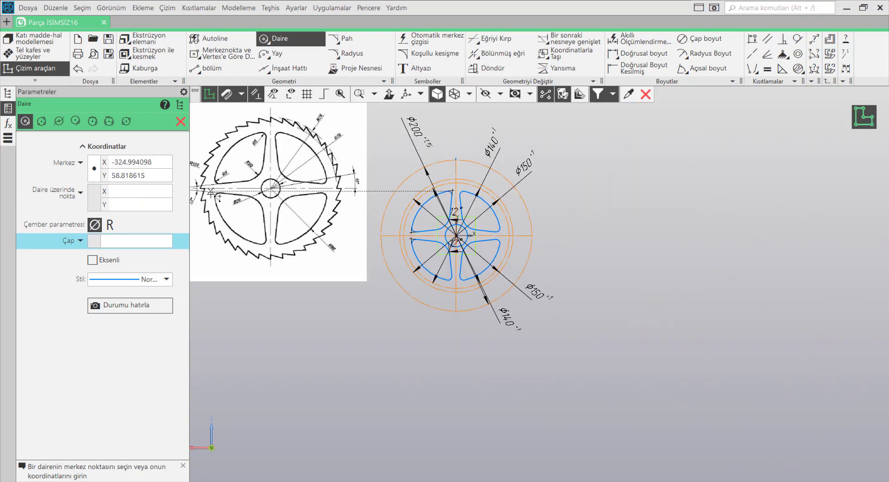
scroll(439, 215, up, 2)
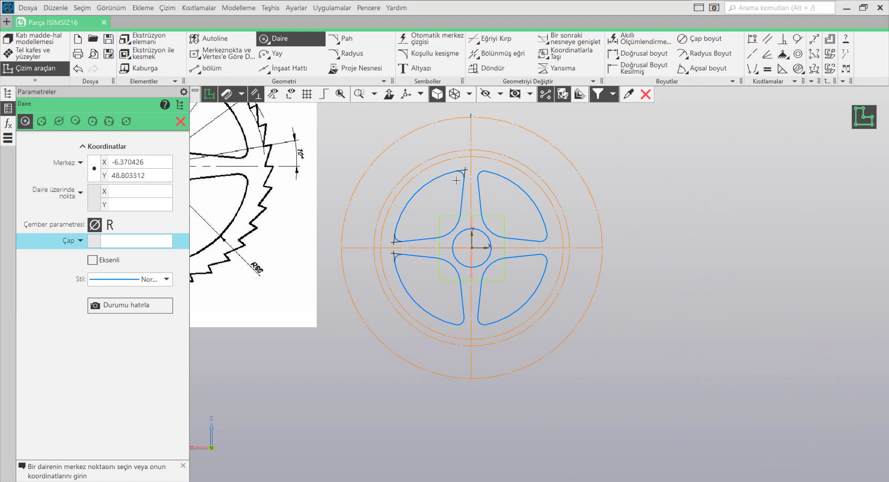
- Dimension the centre hole's diameter and set it to 20
click(641, 39)
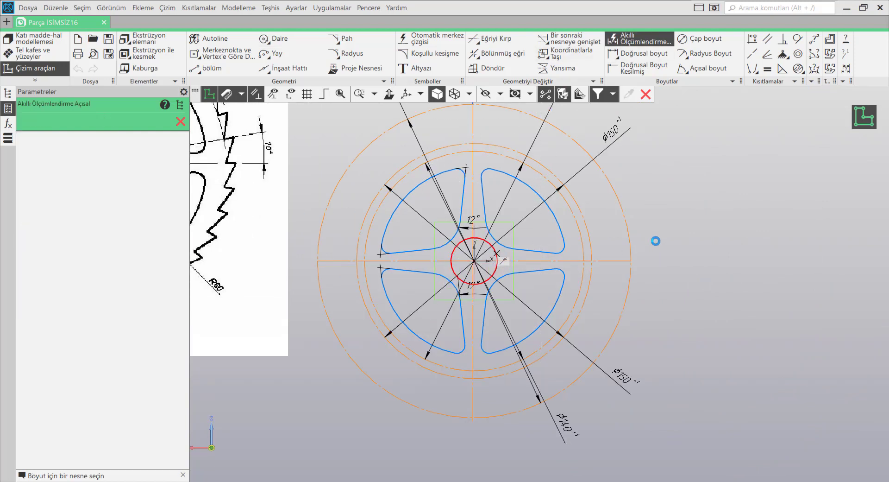
click(655, 224)
key(Return)
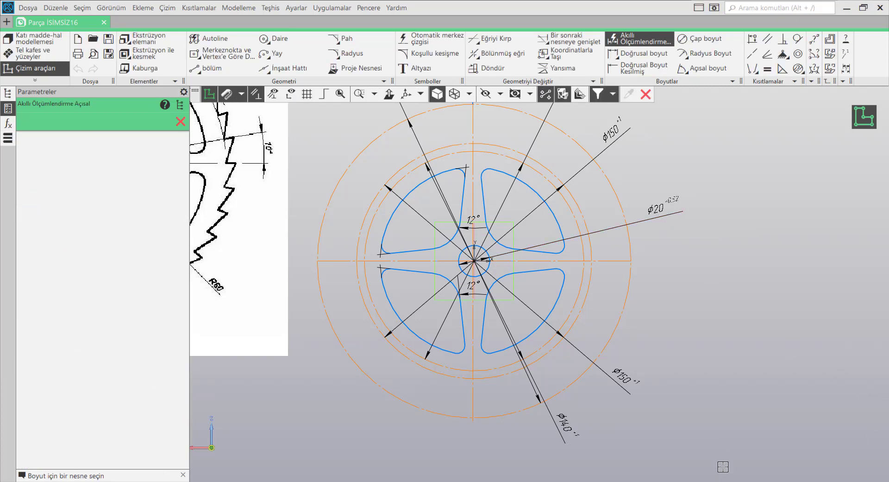
scroll(602, 308, down, 3)
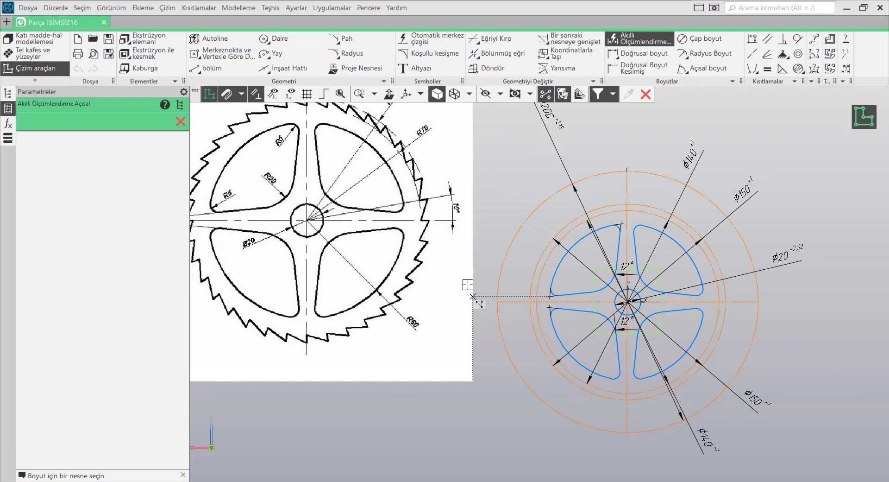
scroll(405, 179, up, 2)
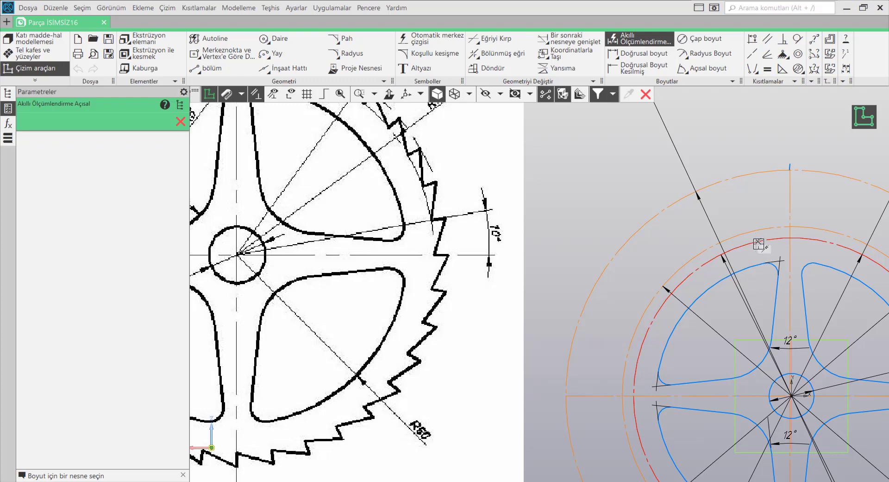
key(Escape)
- Draw a solid line about 5.1 mm long between the Ø140 and Ø150 construction circles, just above the horizontal centreline on the blade's right side
scroll(648, 324, up, 1)
scroll(676, 340, down, 5)
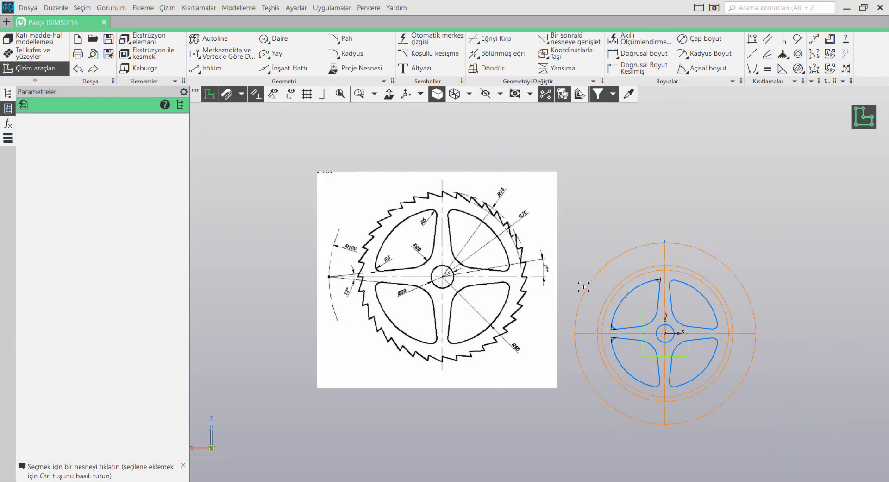
scroll(677, 342, up, 6)
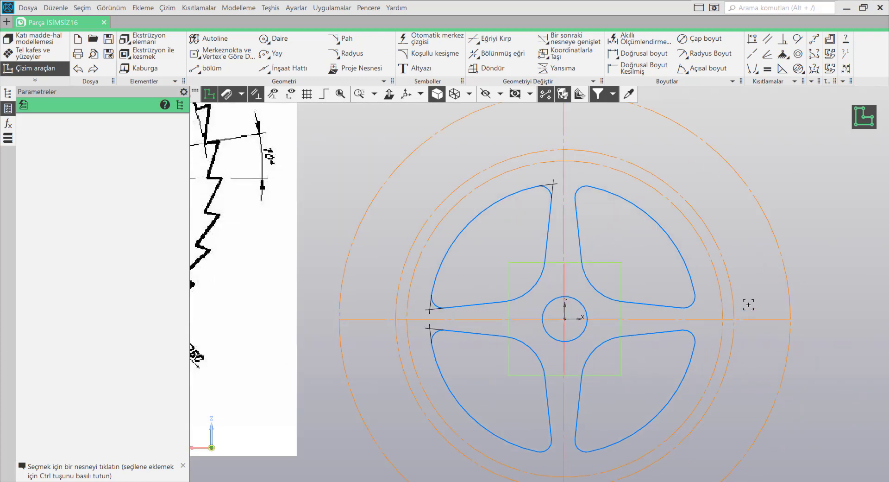
click(211, 68)
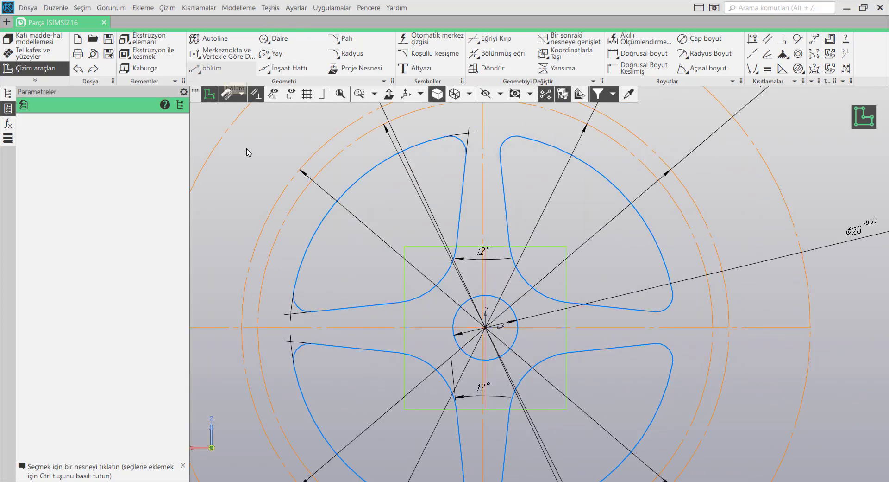
scroll(235, 212, down, 3)
scroll(481, 282, up, 3)
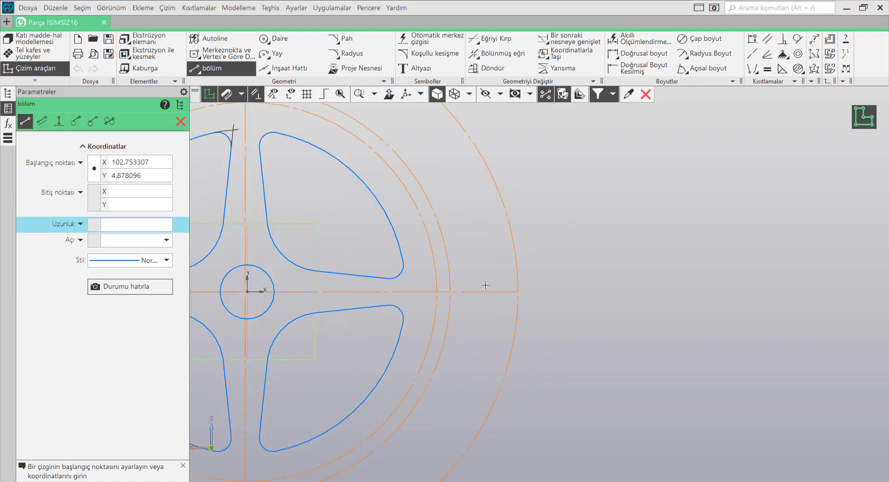
click(449, 270)
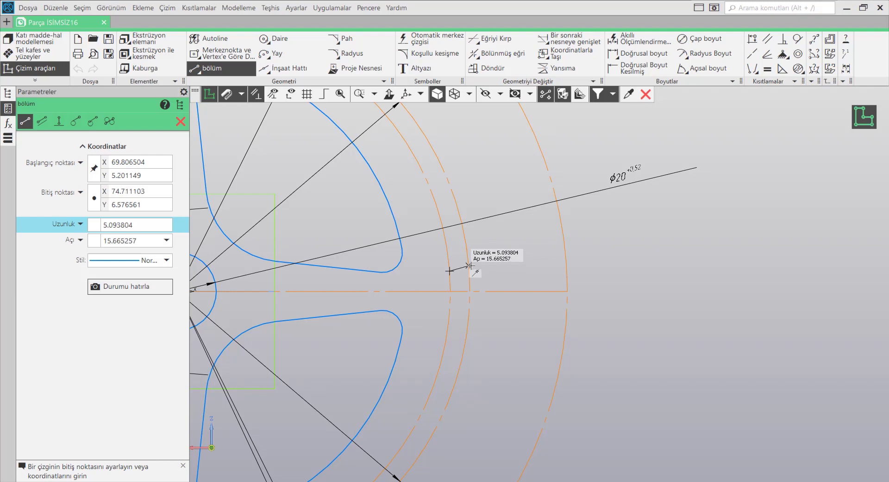
click(468, 266)
- Try to dimension the angle between the short tooth line and the horizontal centreline
key(ctrl+d)
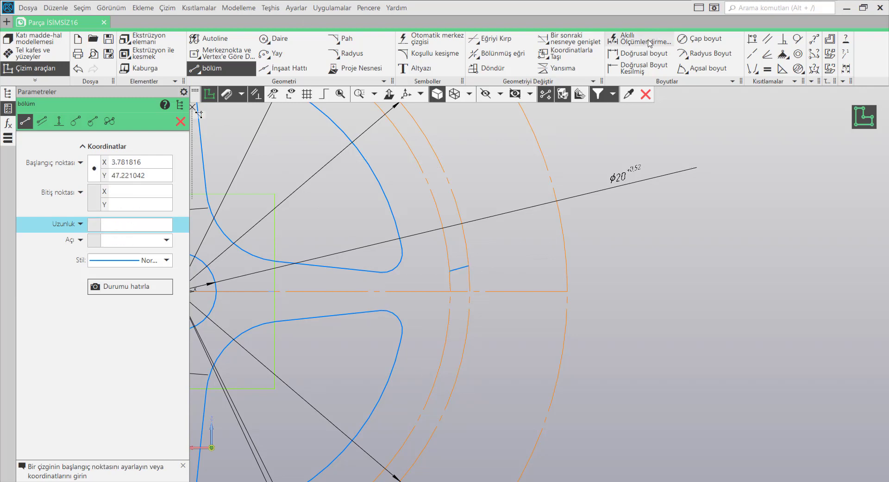
scroll(468, 266, up, 8)
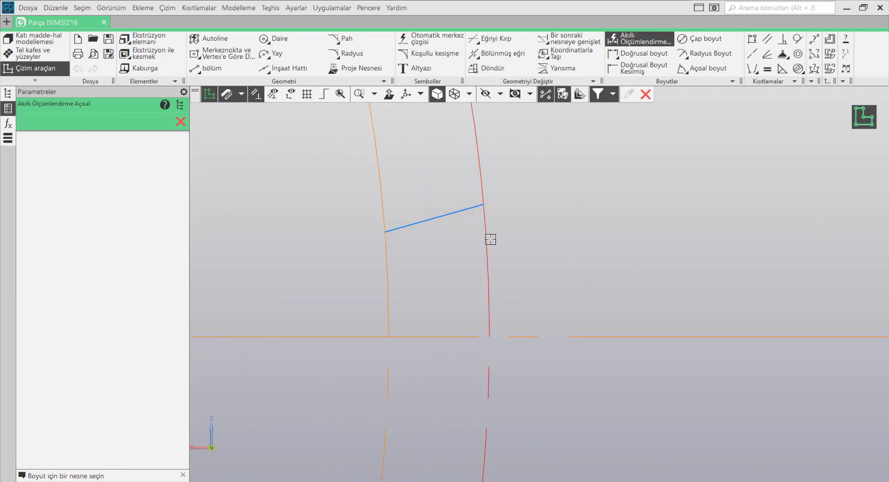
click(472, 207)
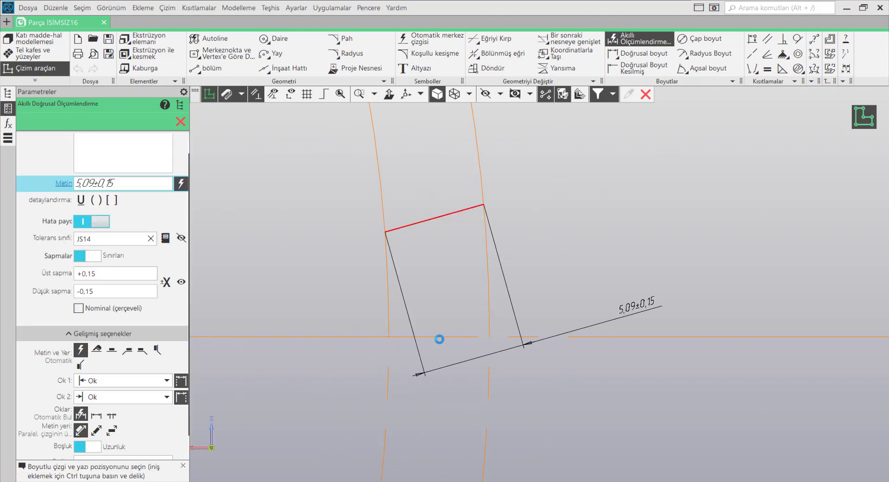
click(438, 337)
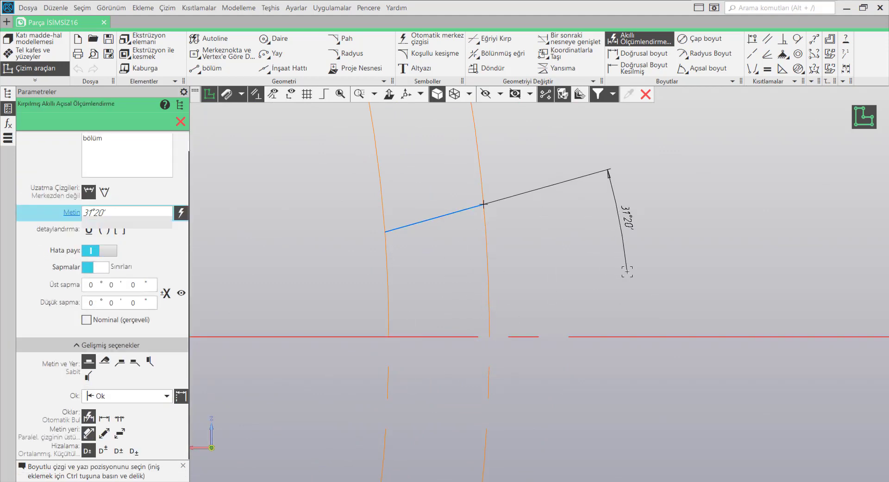
click(624, 256)
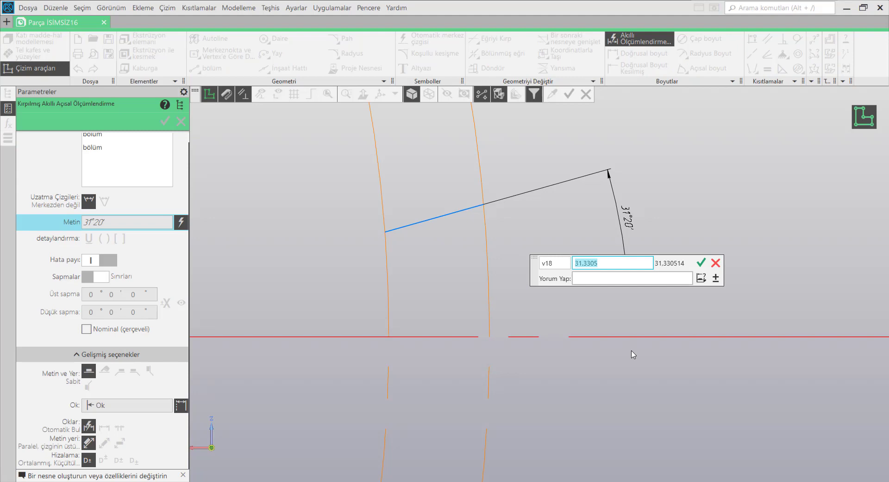
key(Return)
key(ctrl+z)
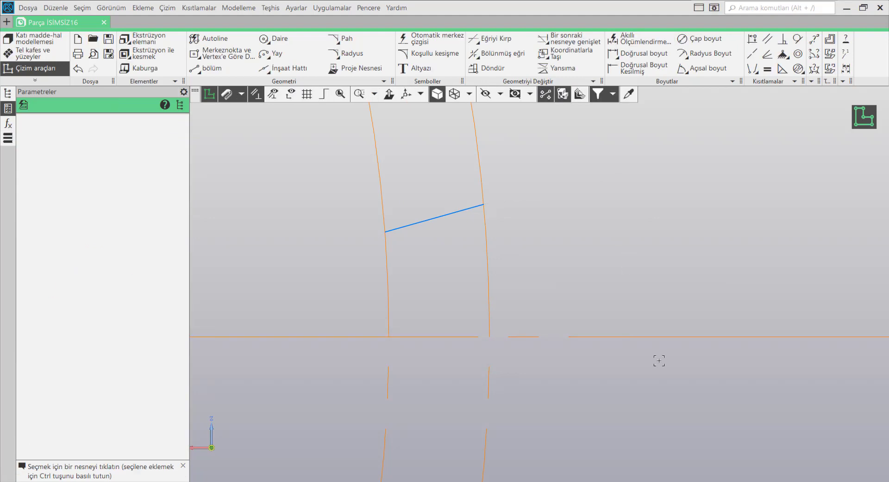
- Change the line style of the Ø150 and Ø140 construction circles to Normal
click(482, 181)
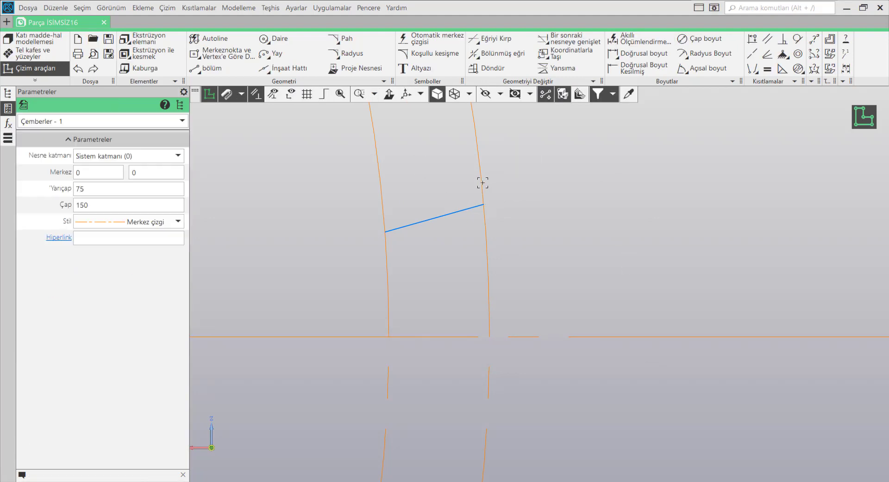
click(555, 154)
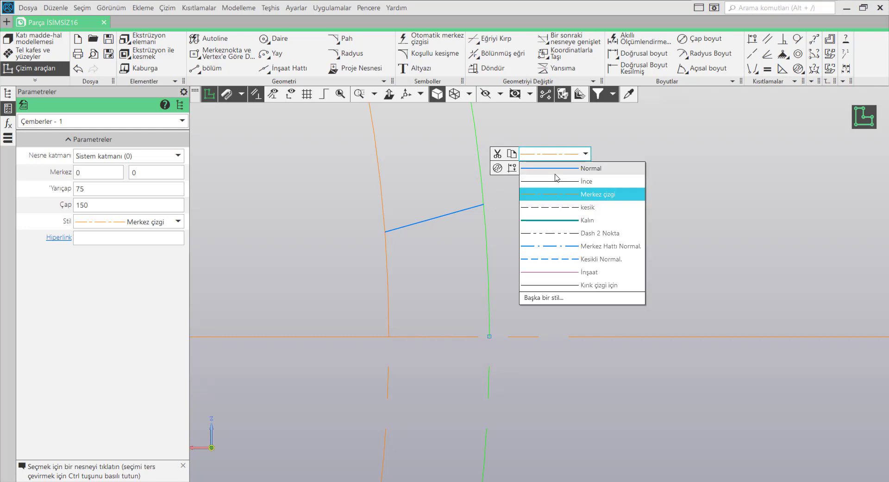
click(533, 169)
click(388, 264)
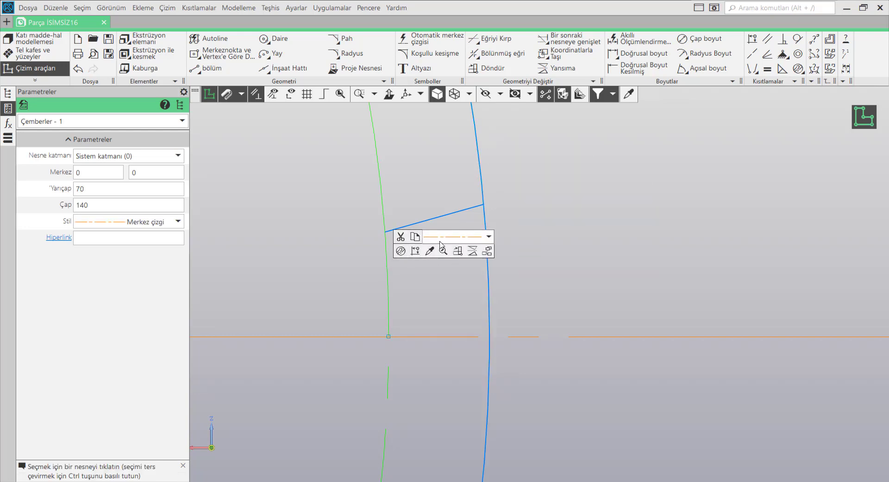
click(454, 237)
click(456, 251)
click(475, 222)
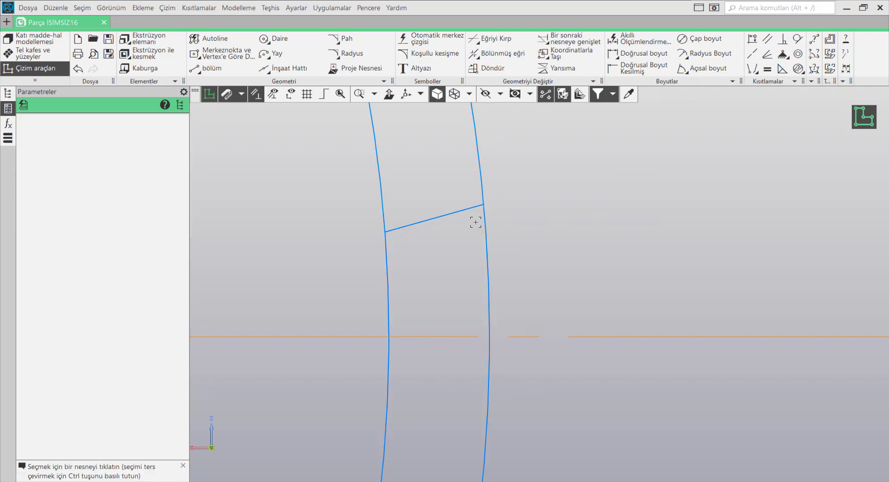
- Delete the short tooth line and draw a sloped line about 10 mm long crossing both circles just above the horizontal centreline
mouse_move(466, 214)
mouse_down()
mouse_move(446, 222)
mouse_move(457, 234)
mouse_up()
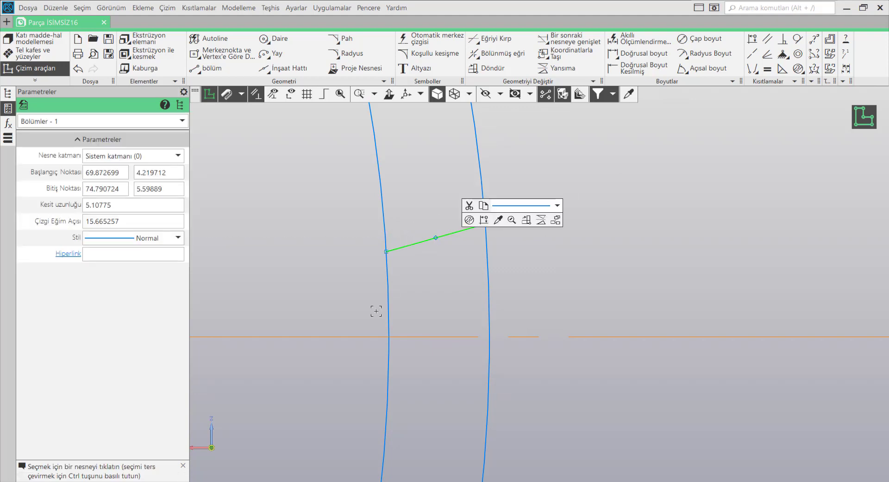
key(Delete)
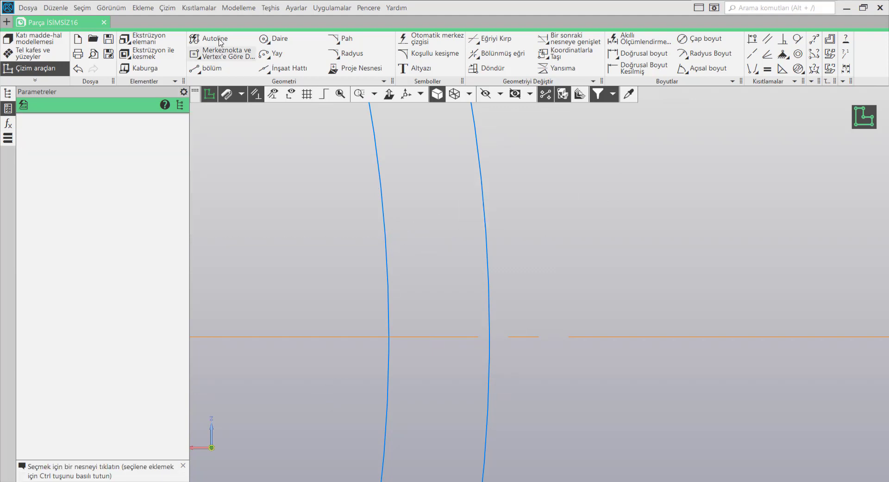
click(362, 269)
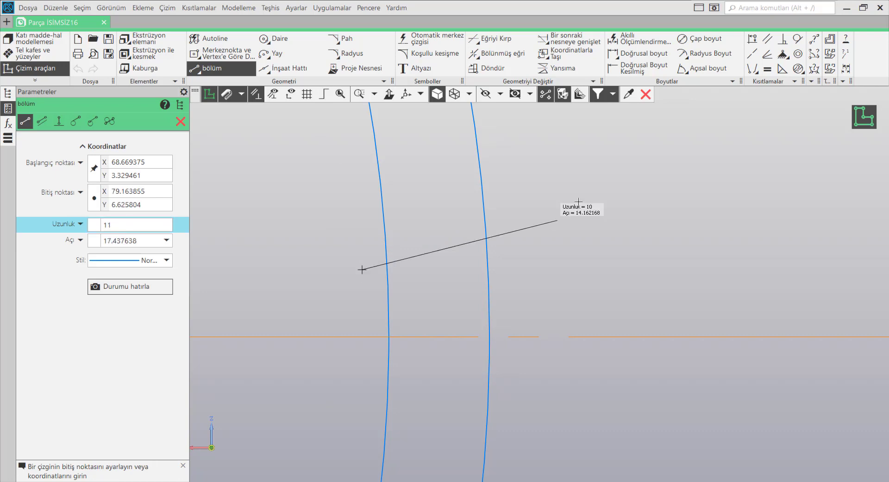
click(554, 210)
key(Escape)
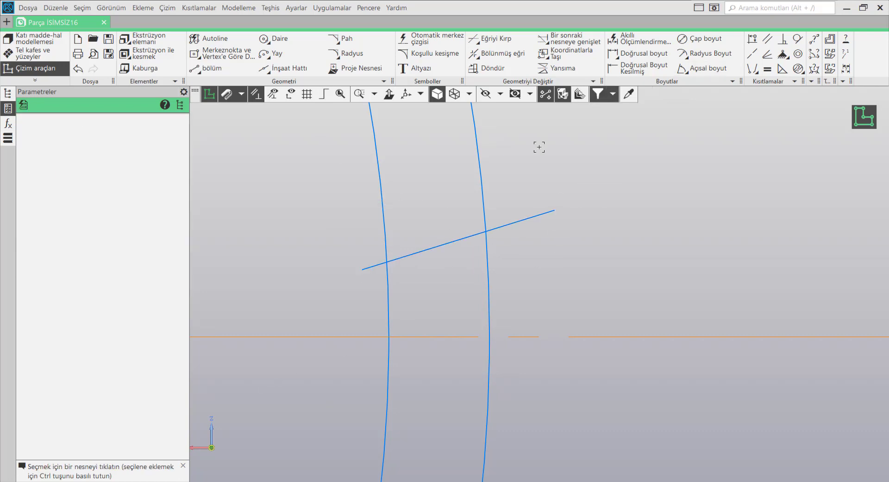
- Set the line style of the Ø150 and Ø140 circles back to Merkez çizgi
click(483, 171)
click(538, 142)
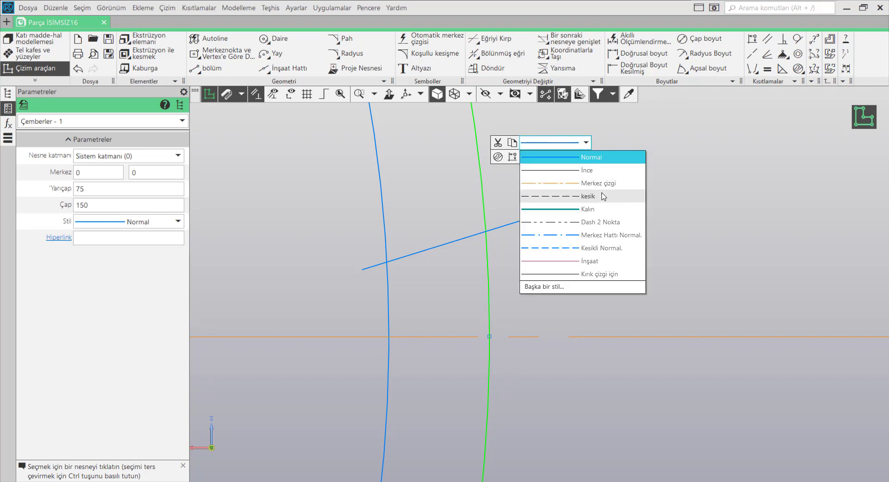
click(602, 184)
click(382, 190)
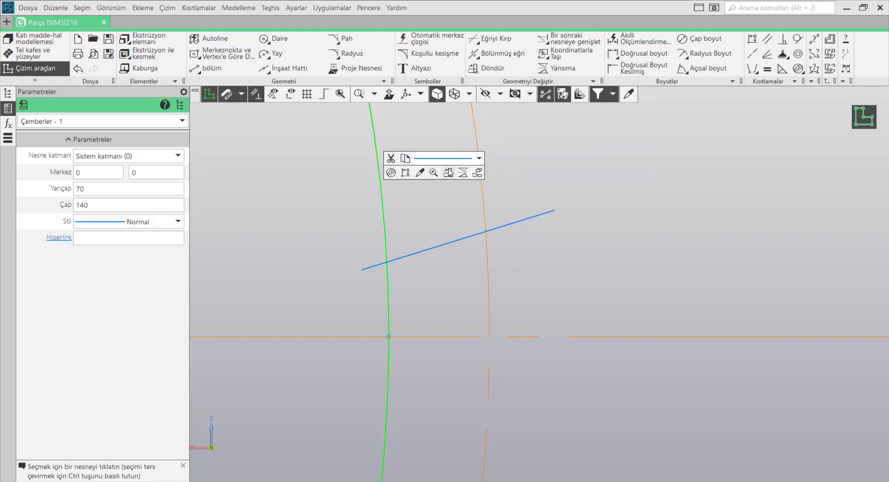
click(458, 158)
click(494, 199)
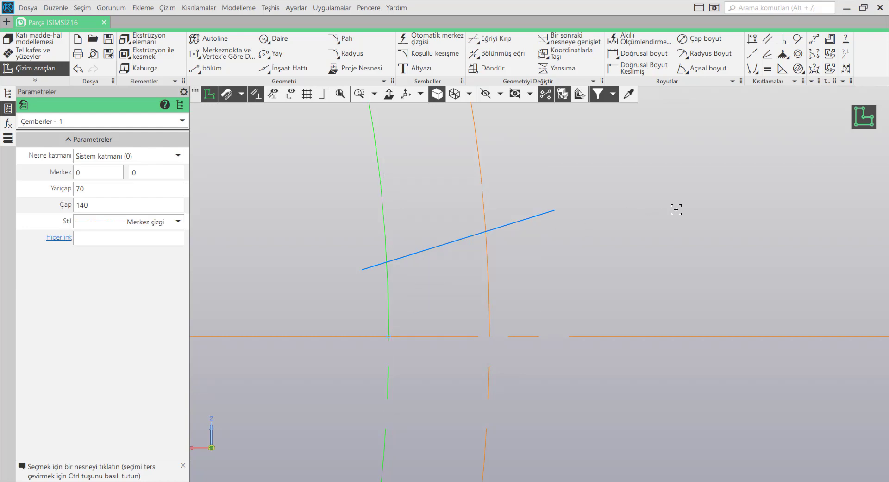
click(674, 205)
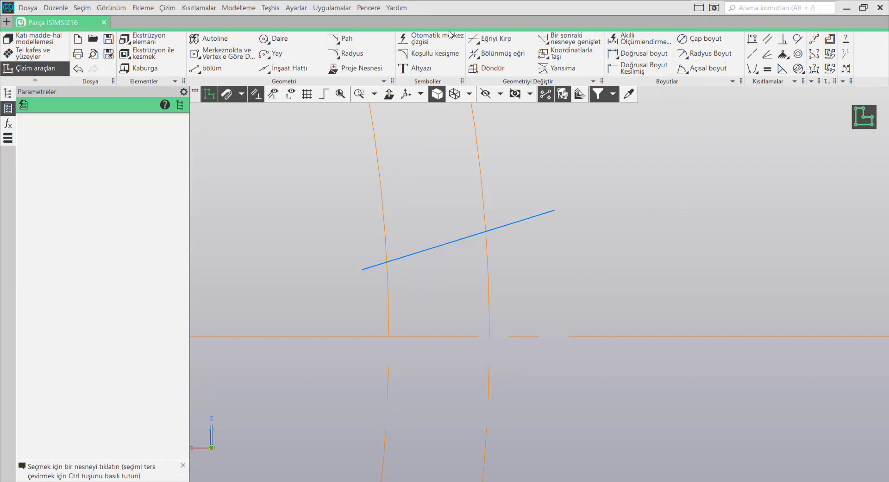
- Trim the sloped line's two ends that extend outside the band between the Ø140 and Ø150 circles
click(494, 39)
click(537, 215)
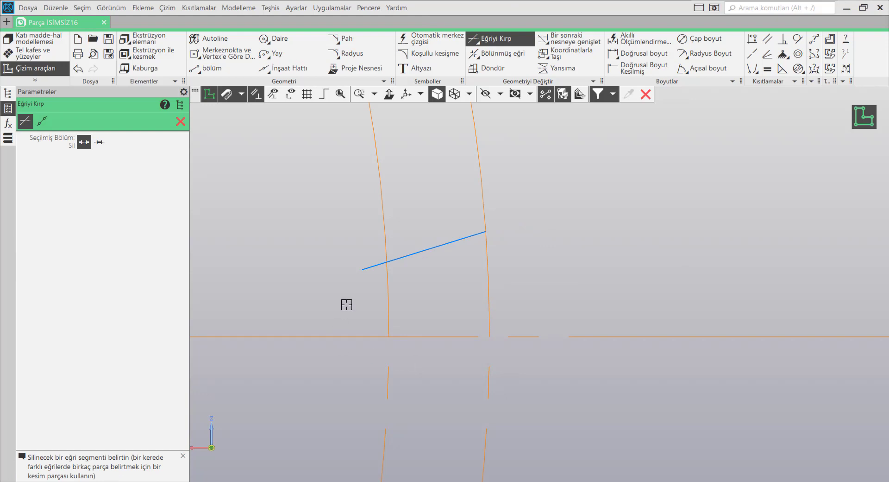
click(371, 266)
key(Escape)
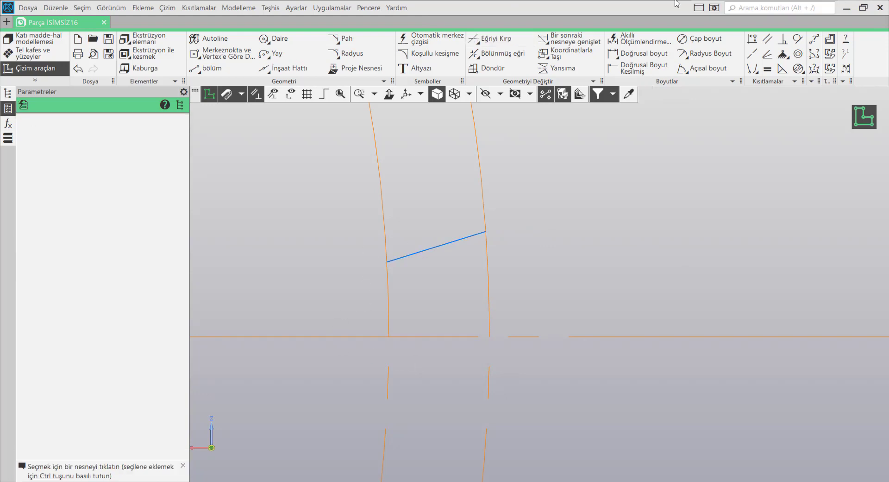
click(654, 40)
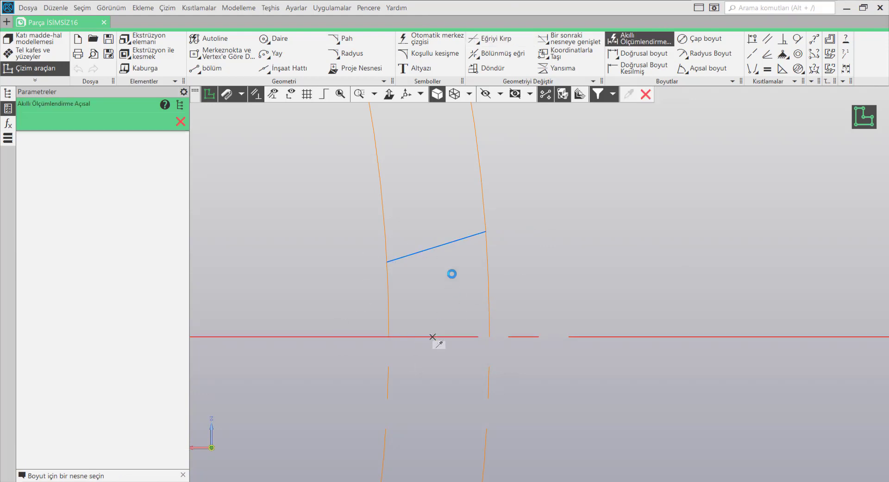
click(452, 244)
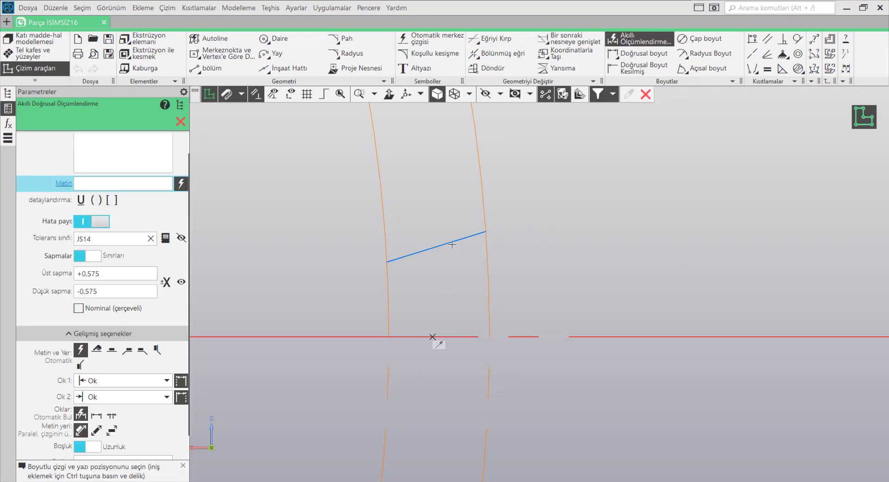
click(485, 231)
key(Escape)
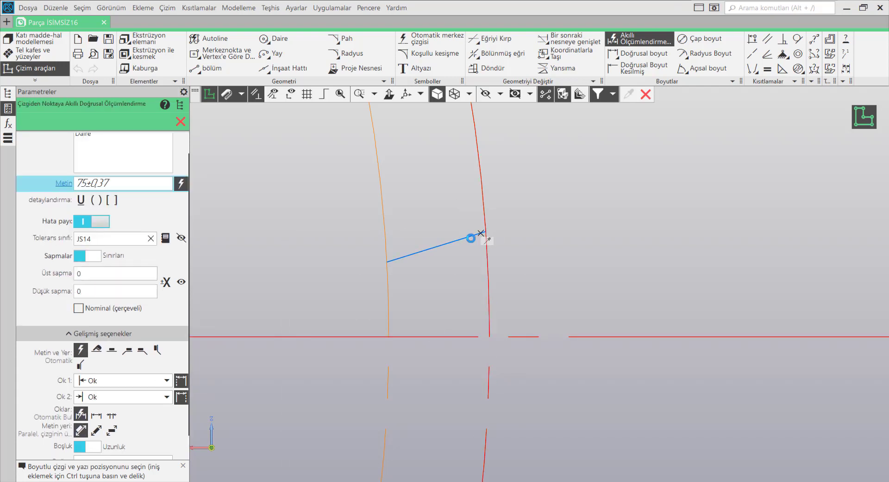
key(Escape)
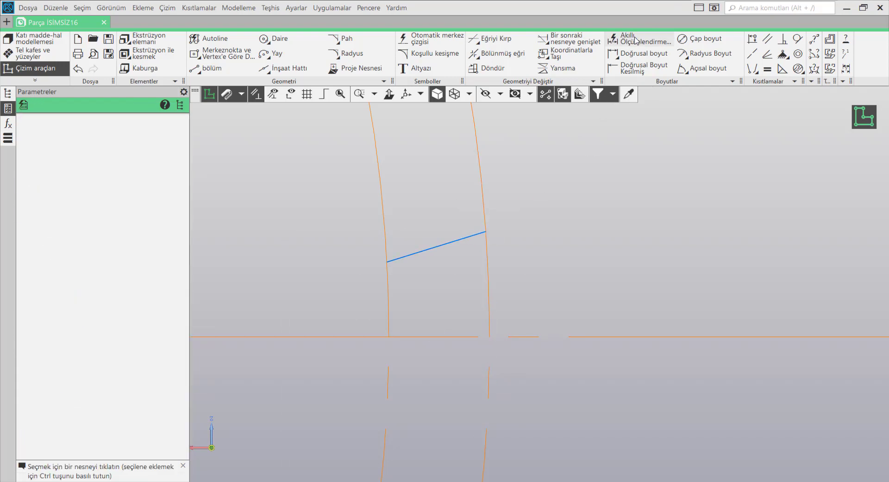
- Dimension the angle between the trimmed tooth line and the horizontal centreline and set it to 10°
click(463, 238)
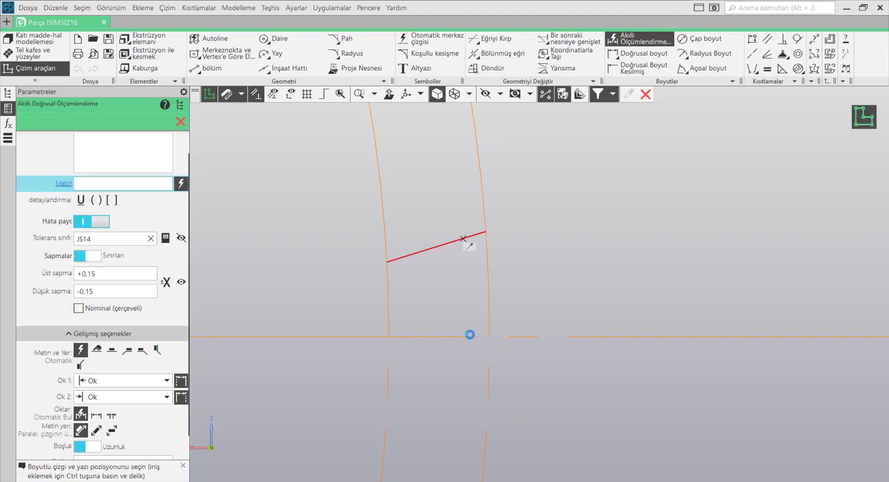
click(472, 336)
click(592, 301)
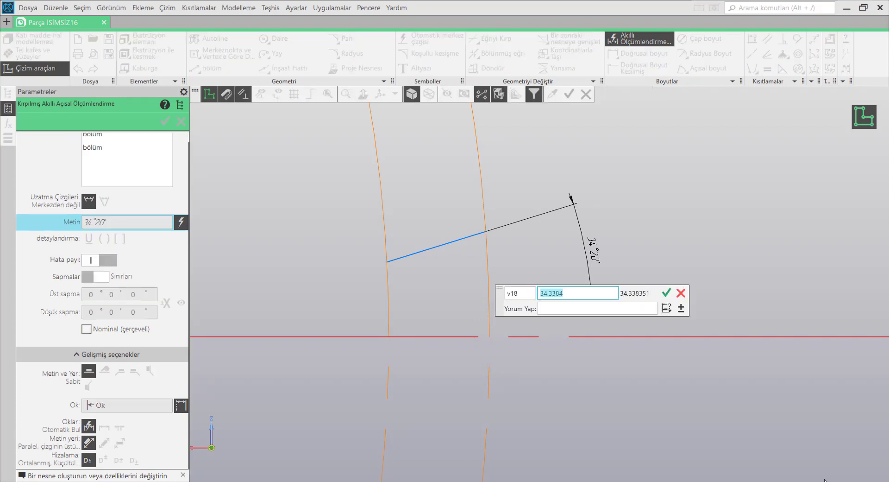
text(1)
key(Return)
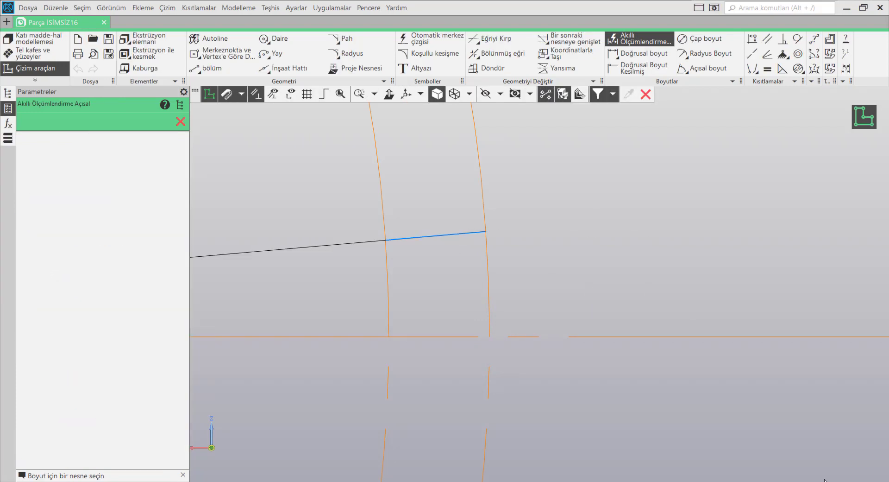
key(Escape)
- Try to shift the tooth line's outer endpoint along the Ø150 circle
scroll(514, 333, down, 3)
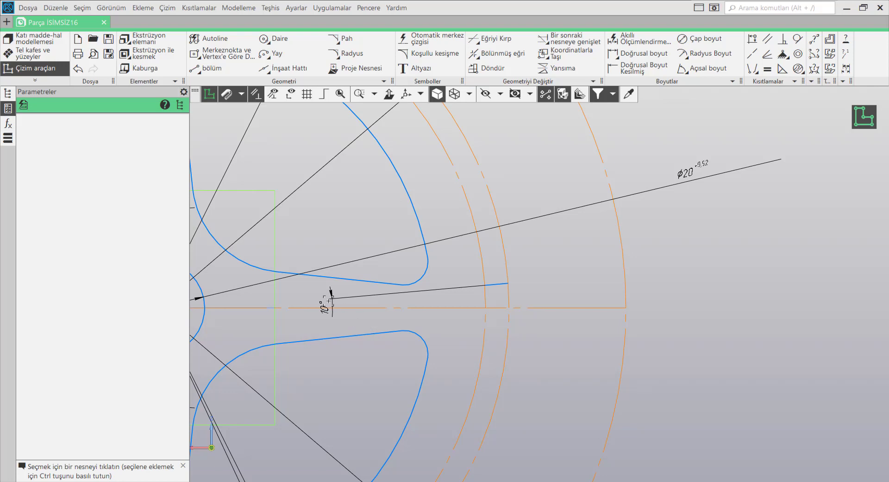
click(432, 292)
key(Escape)
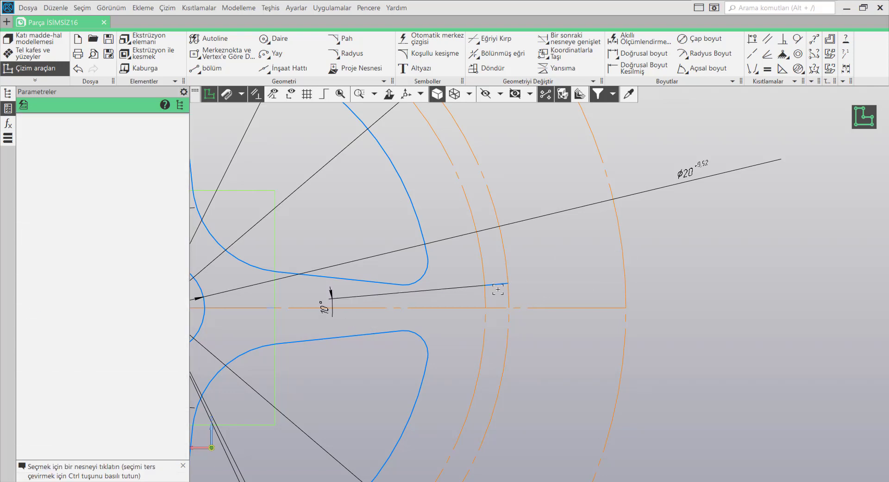
click(493, 285)
mouse_move(495, 283)
mouse_down()
mouse_move(498, 250)
mouse_move(508, 289)
mouse_up()
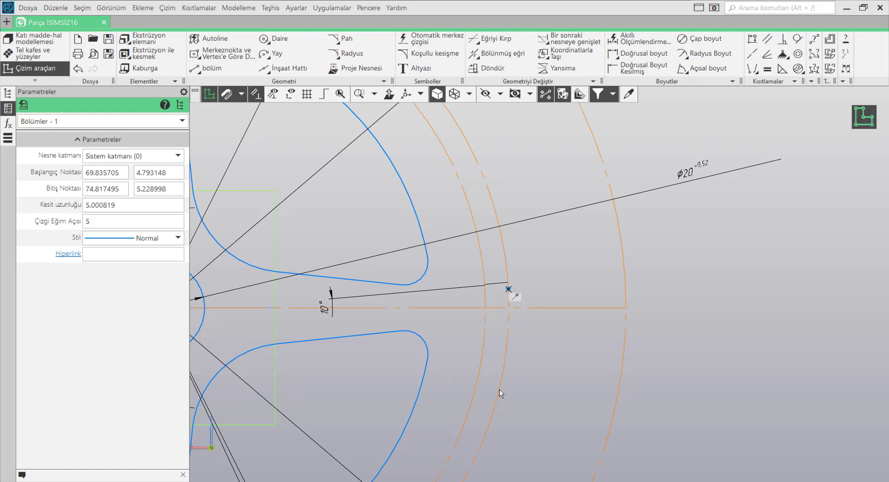
key(Escape)
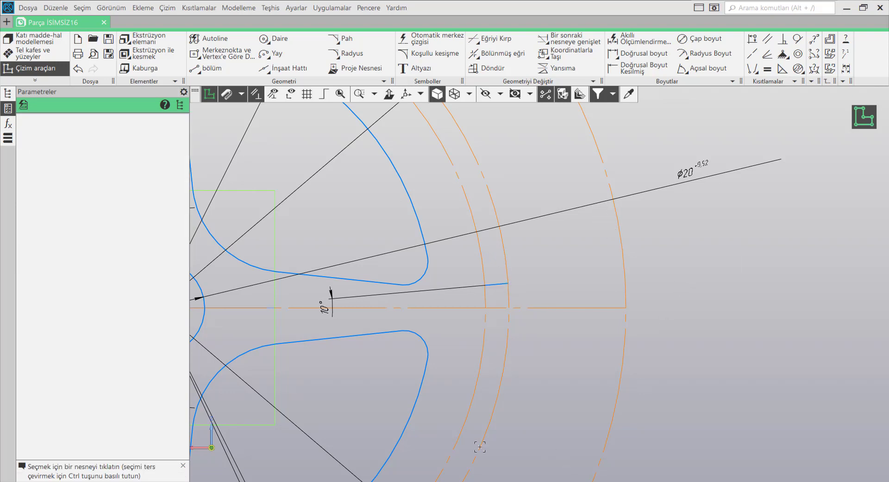
- Draw a line about 7.1 mm long from the tooth line's outer end to where the Ø140 circle meets the horizontal centreline
scroll(436, 366, up, 4)
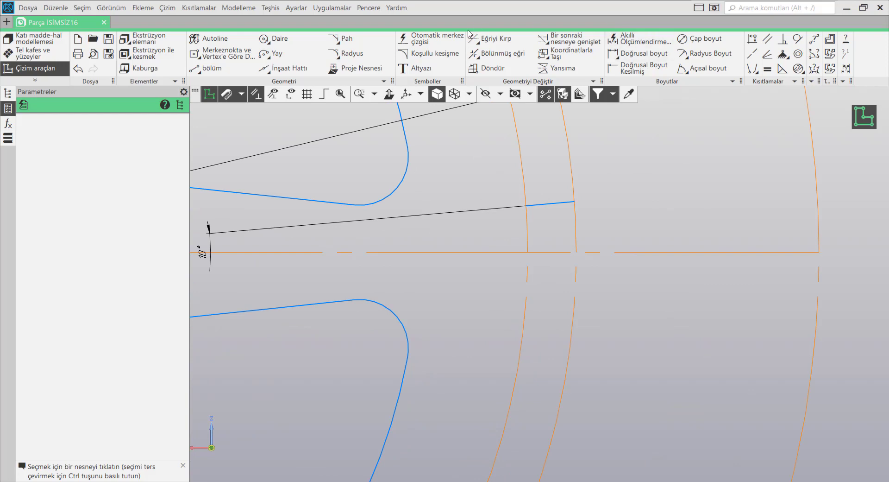
click(206, 68)
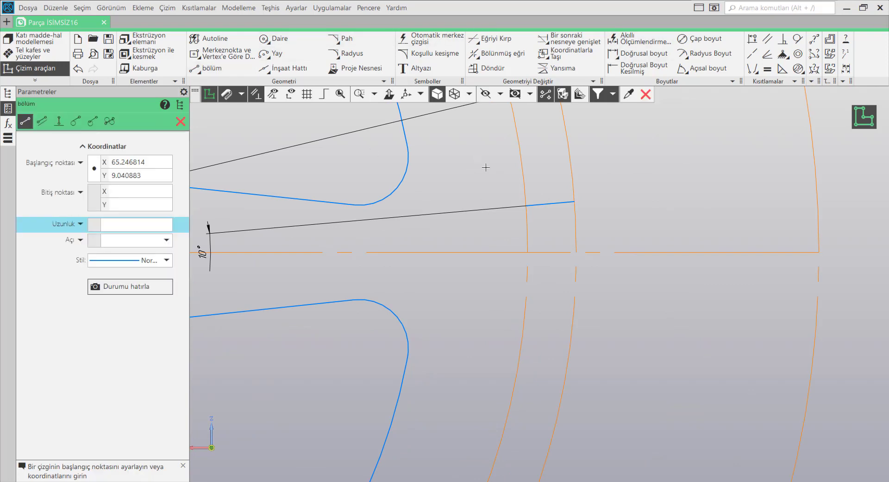
click(574, 201)
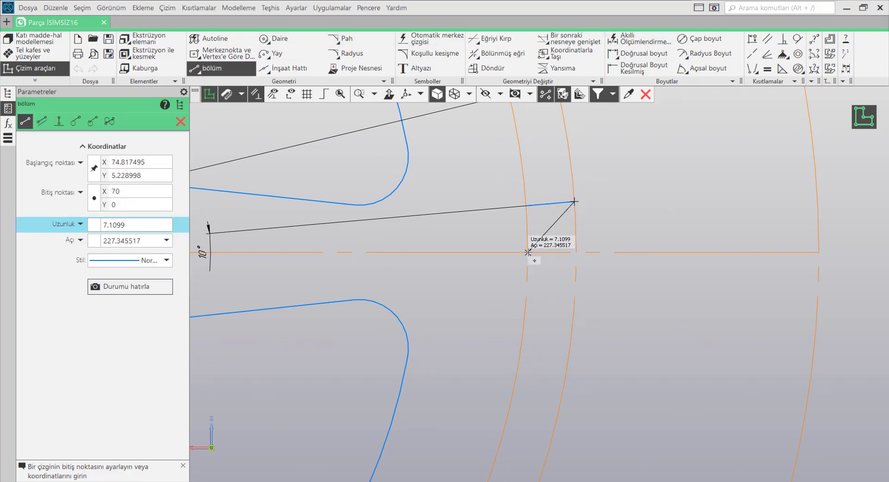
click(528, 252)
key(Escape)
scroll(519, 247, down, 1)
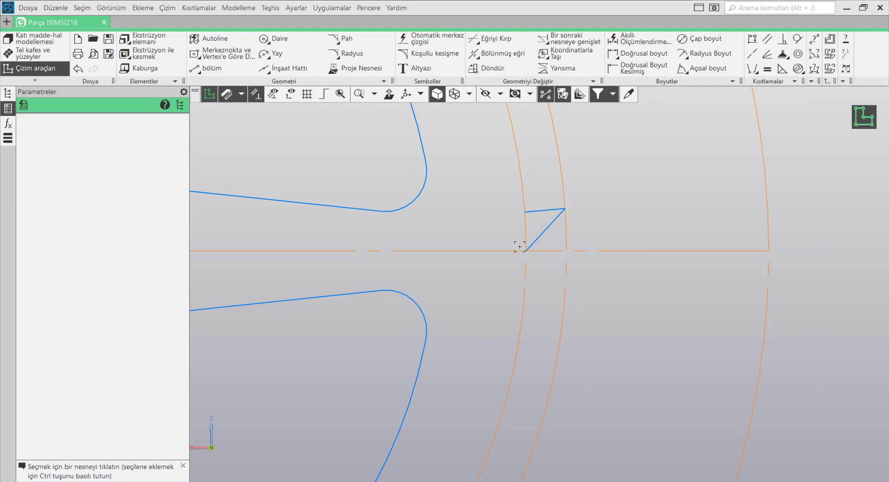
- Compare the tooth shape and its 10° reference line in the picture with the first tooth drawn in the sketch
scroll(519, 247, down, 5)
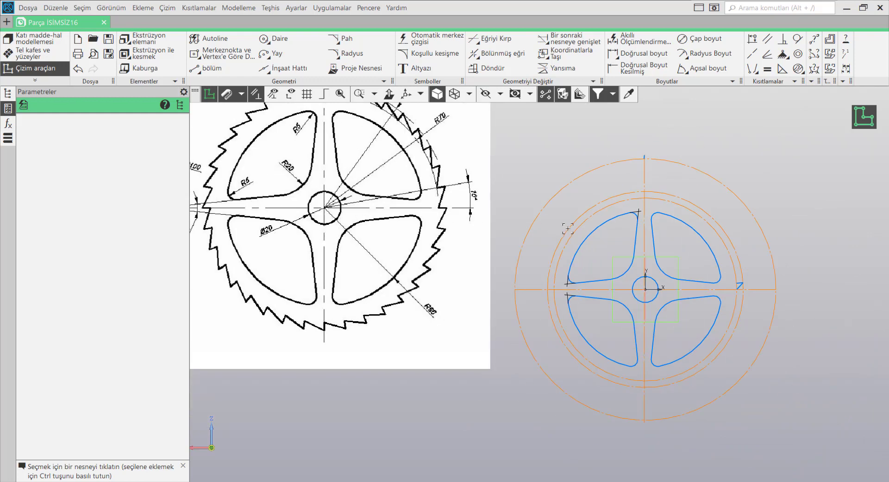
scroll(732, 288, up, 2)
scroll(787, 293, up, 3)
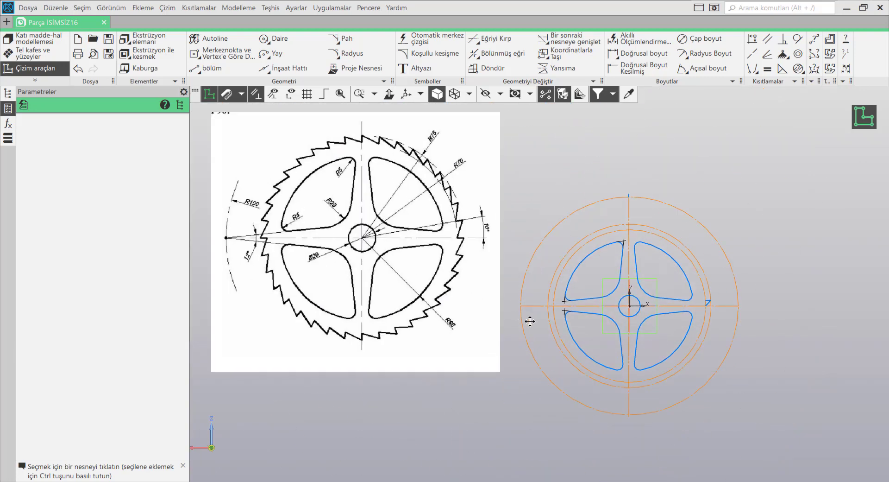
scroll(529, 320, up, 5)
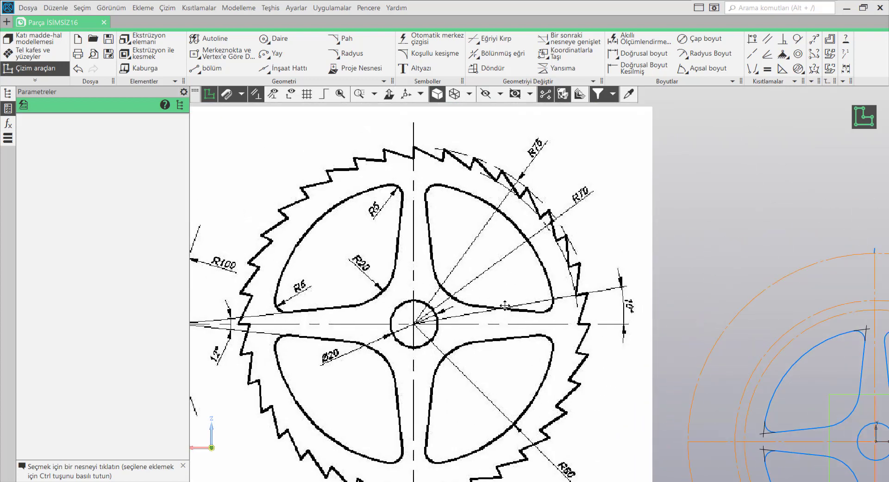
middle_drag(422, 153, 468, 215)
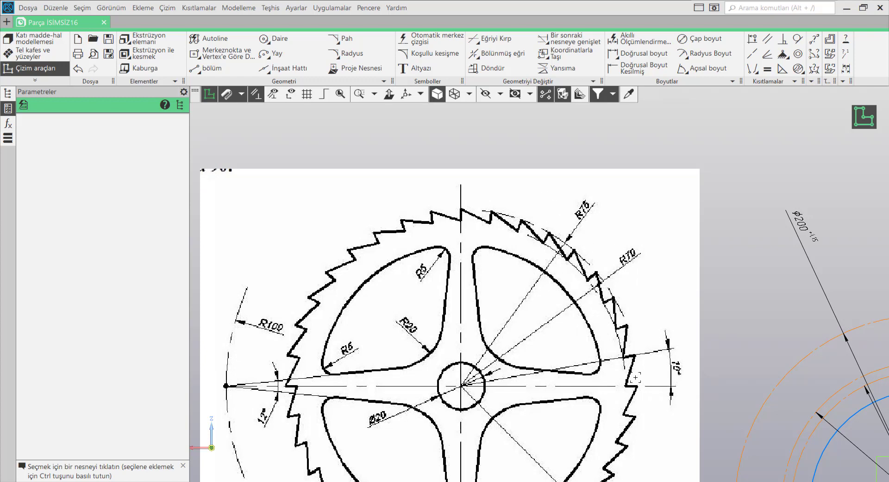
scroll(570, 330, down, 3)
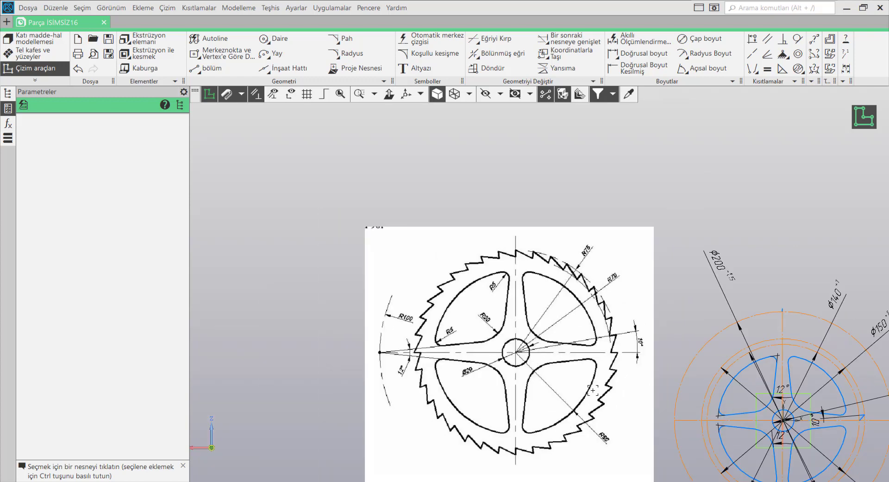
middle_drag(570, 330, 471, 186)
scroll(374, 279, down, 1)
scroll(688, 263, up, 3)
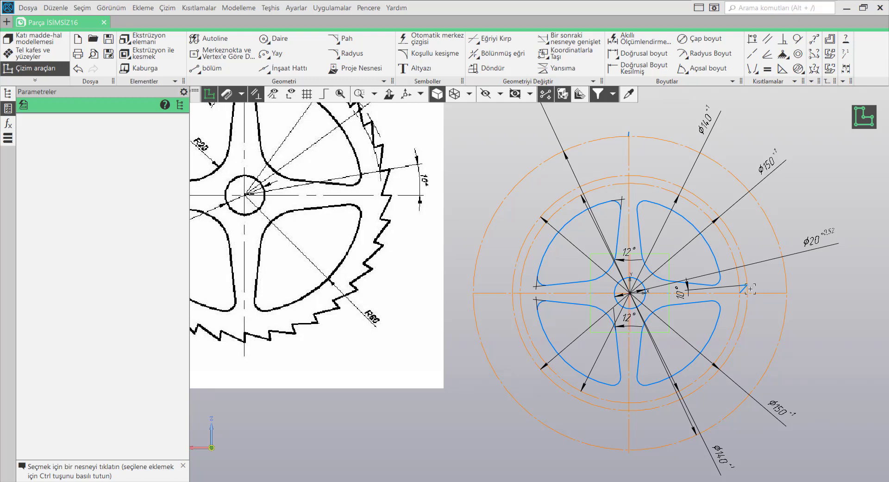
scroll(750, 289, up, 8)
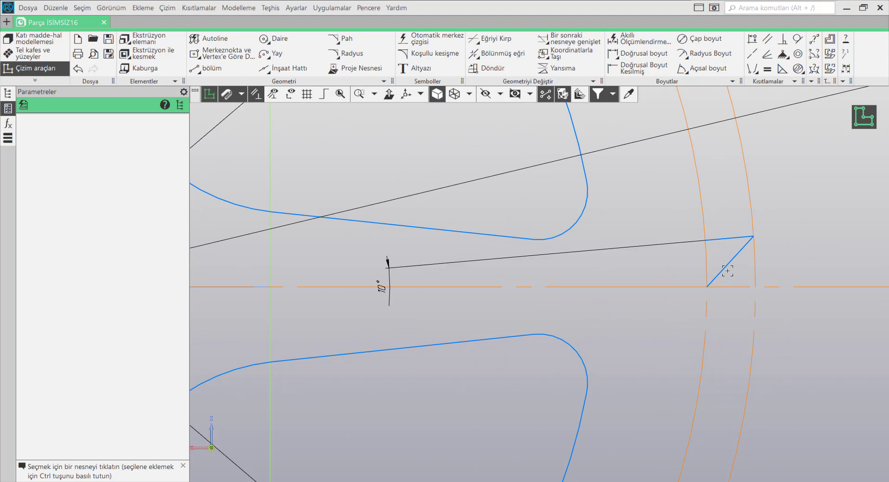
scroll(550, 190, down, 6)
scroll(493, 337, up, 2)
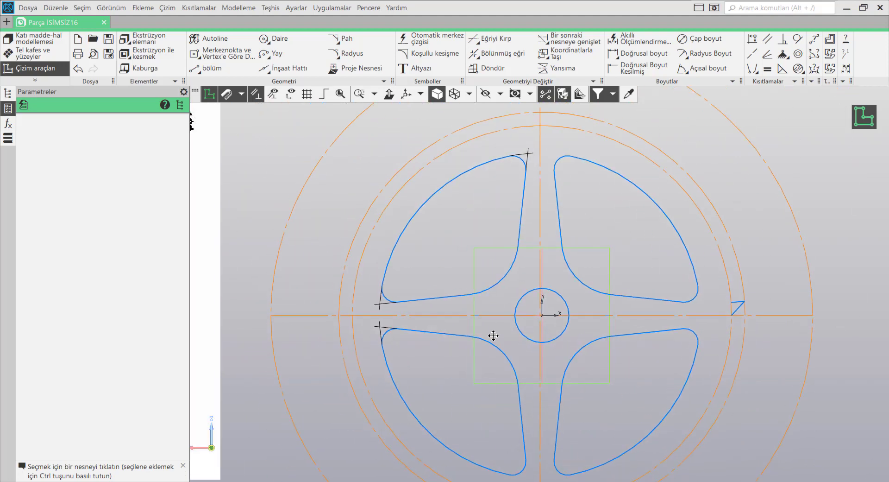
- Set up a circular copy of the two tooth lines with its centre at the sketch origin
click(593, 81)
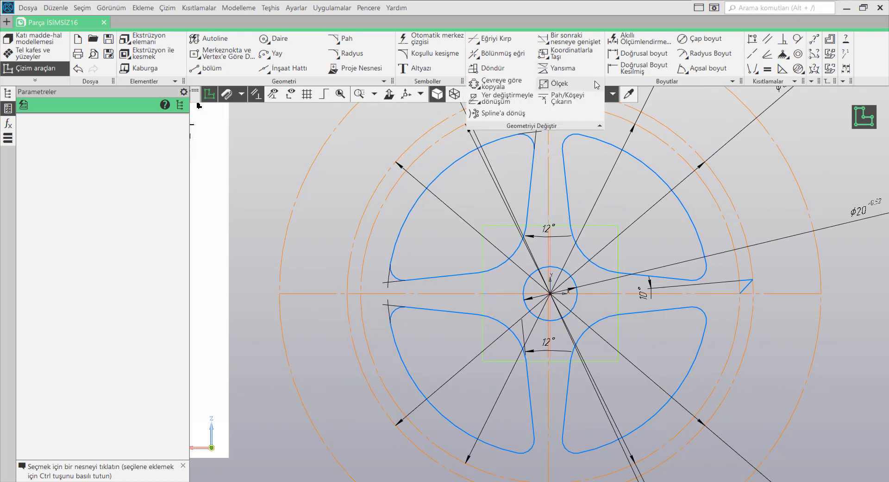
click(495, 83)
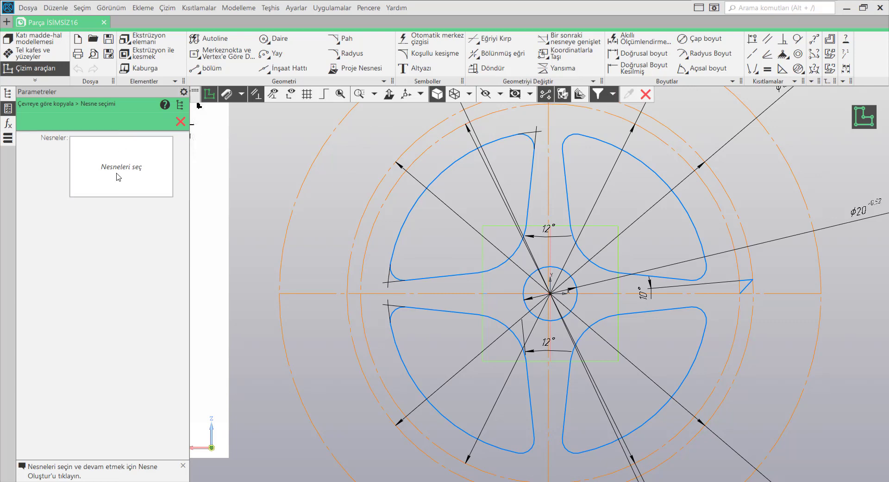
scroll(749, 288, up, 5)
click(752, 288)
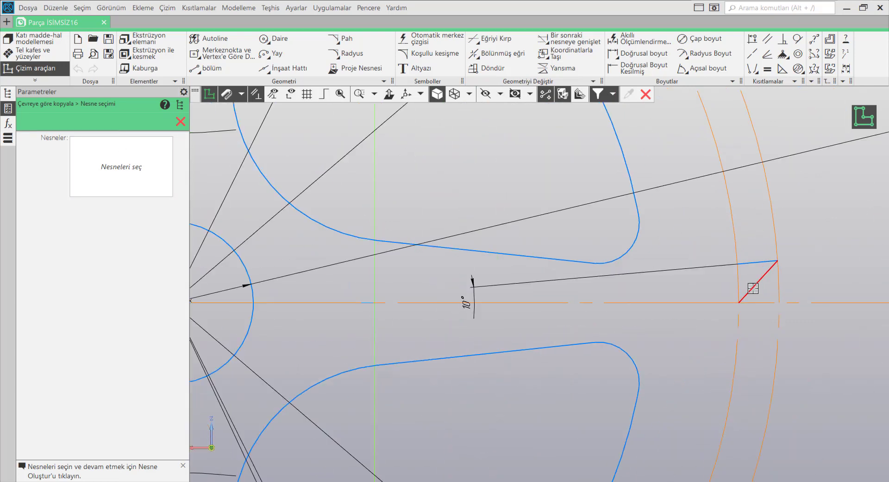
click(745, 262)
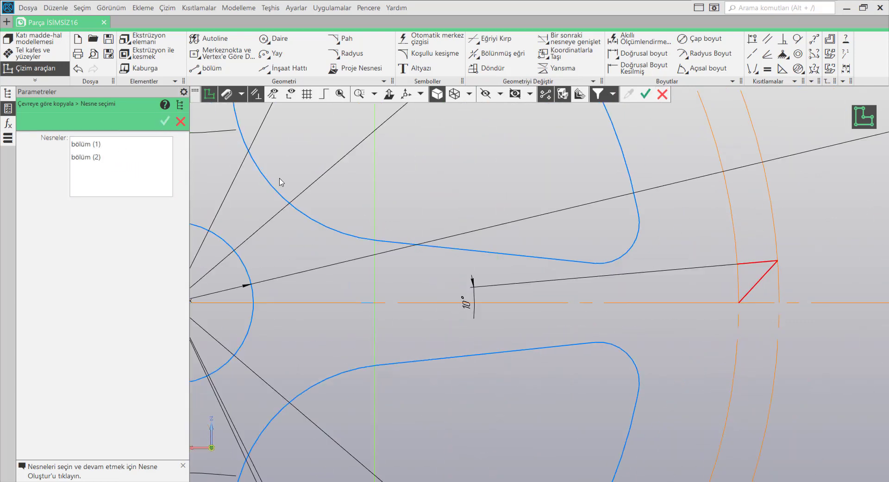
key(Return)
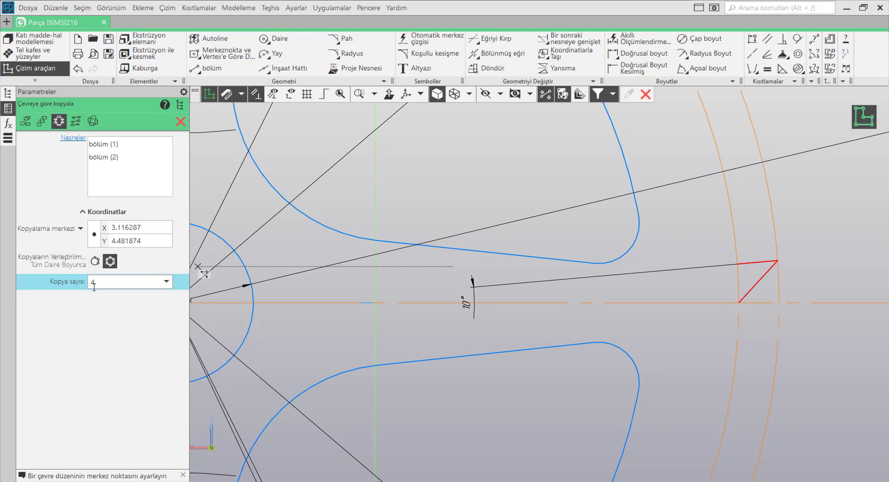
scroll(417, 278, down, 3)
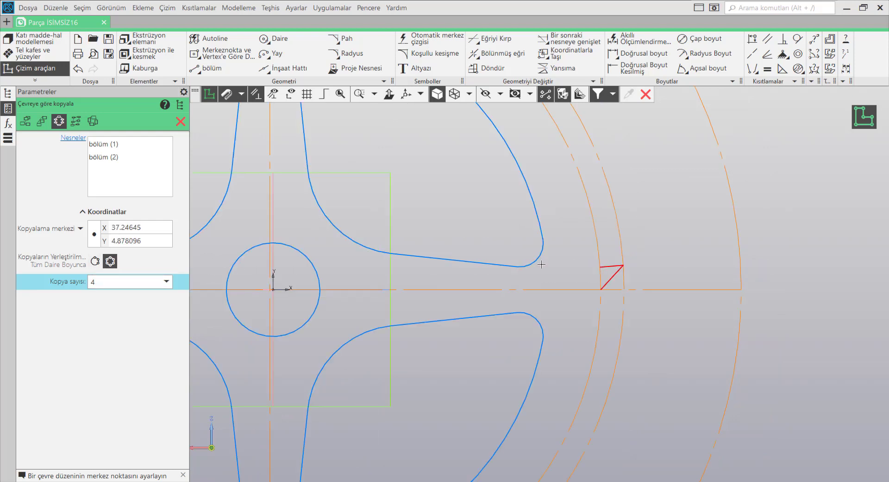
click(274, 288)
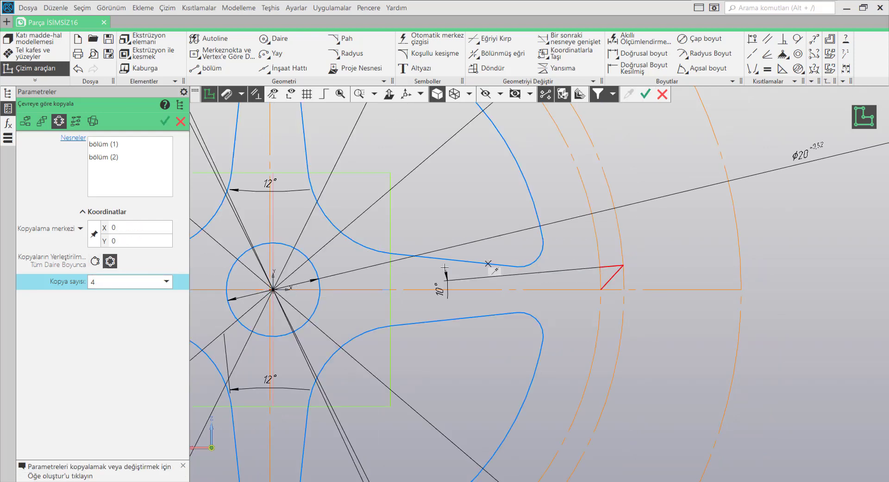
- Try 40 copies around the full circle for the tooth's circular copy and examine their spacing
scroll(708, 189, down, 5)
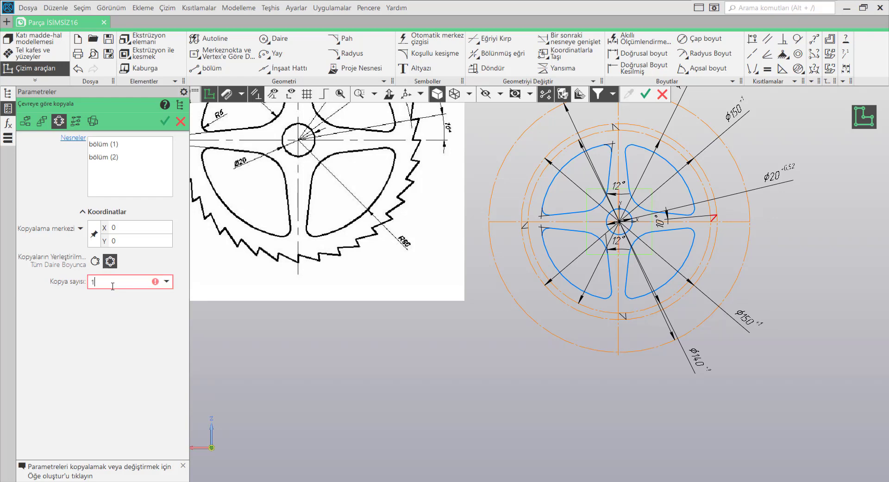
key(Return)
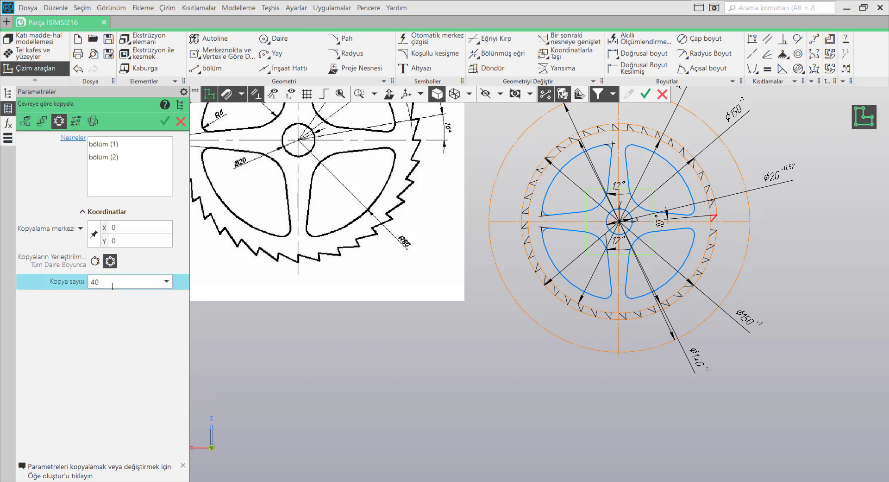
scroll(735, 232, up, 5)
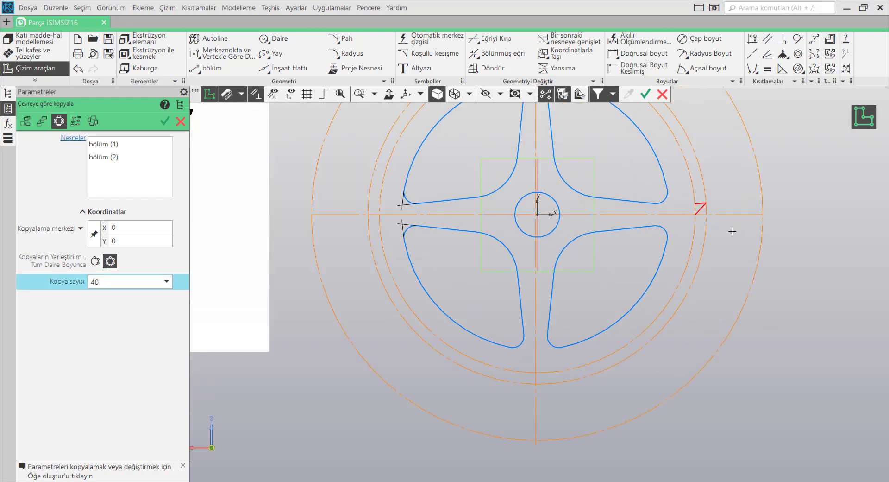
scroll(689, 185, up, 1)
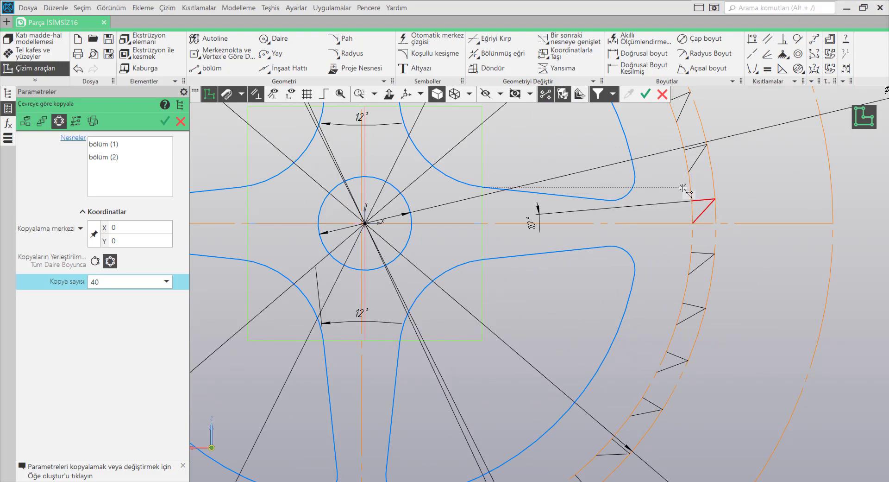
key(ctrl+Return)
scroll(665, 276, up, 6)
scroll(676, 268, down, 2)
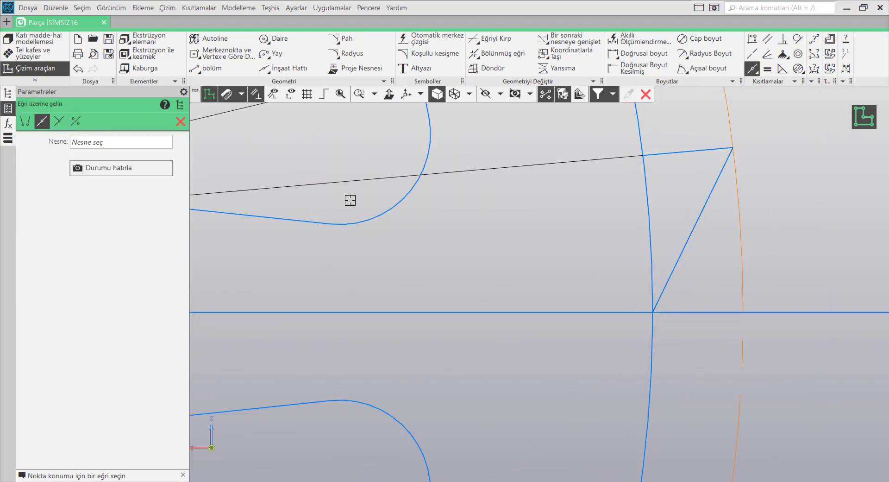